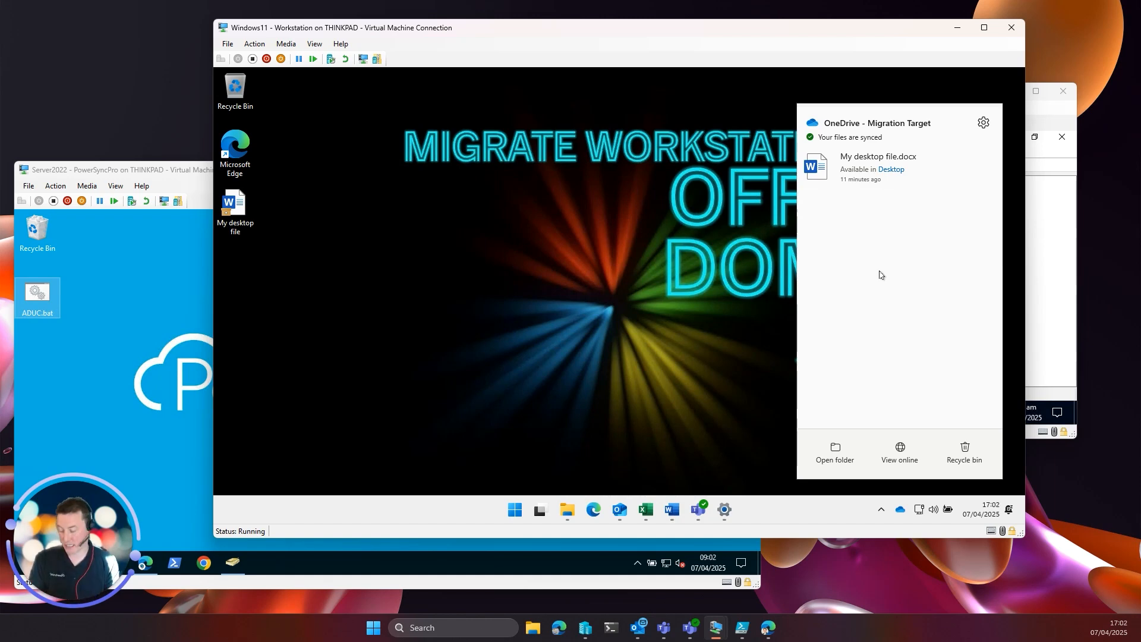
# Check that Teams and Word are signed in to the Migration Target account, minimizing each.
pyautogui.click(698, 509)
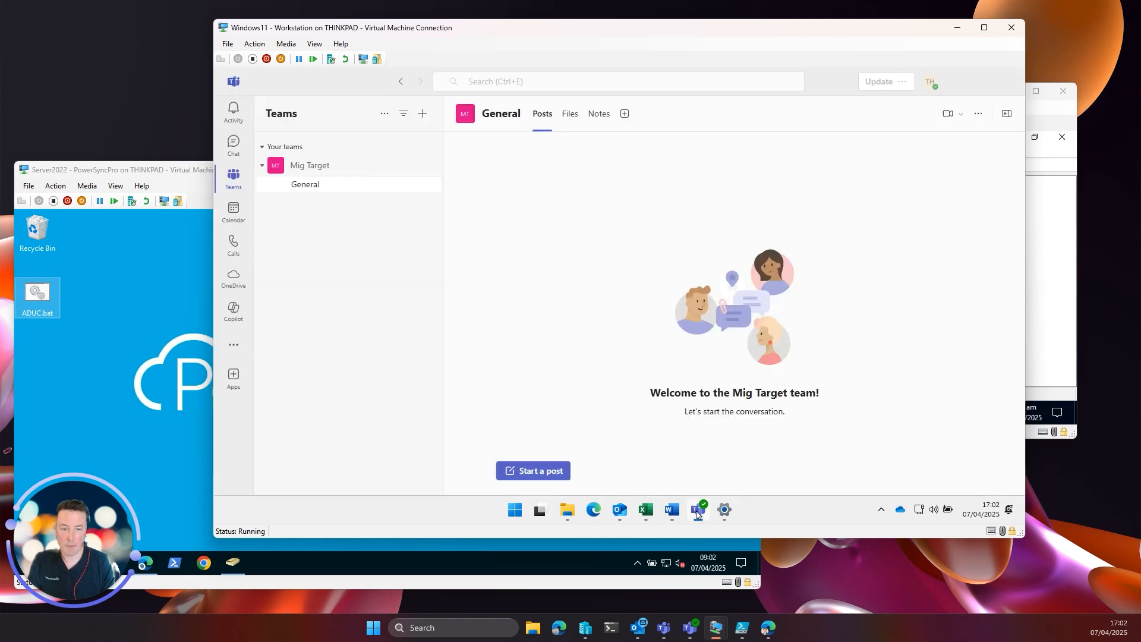
pyautogui.click(931, 82)
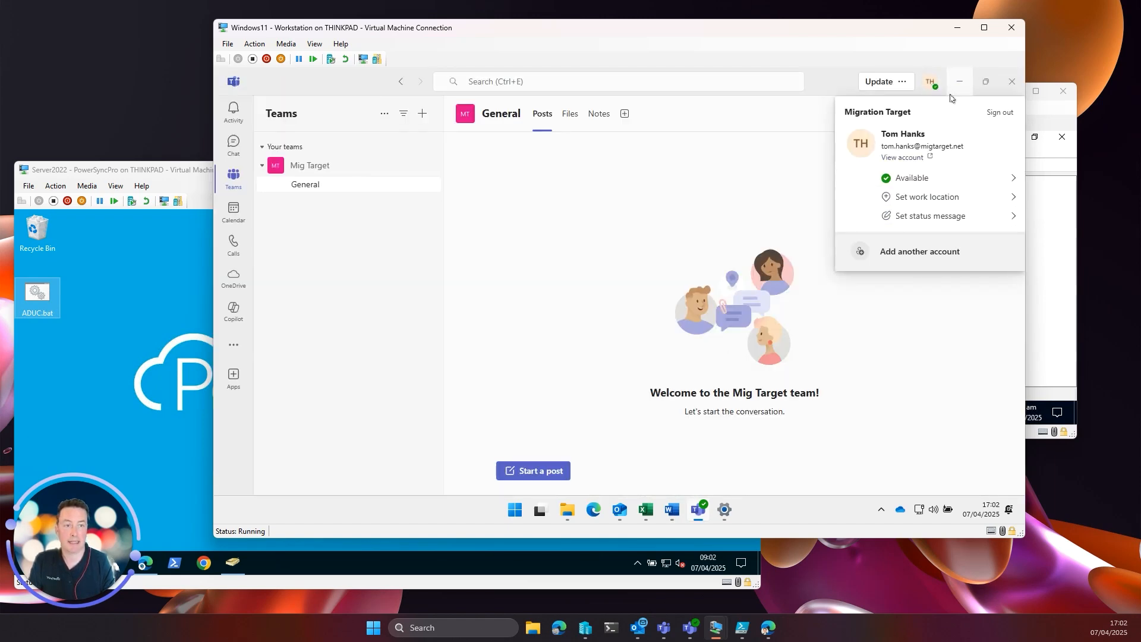
pyautogui.click(958, 88)
pyautogui.click(672, 509)
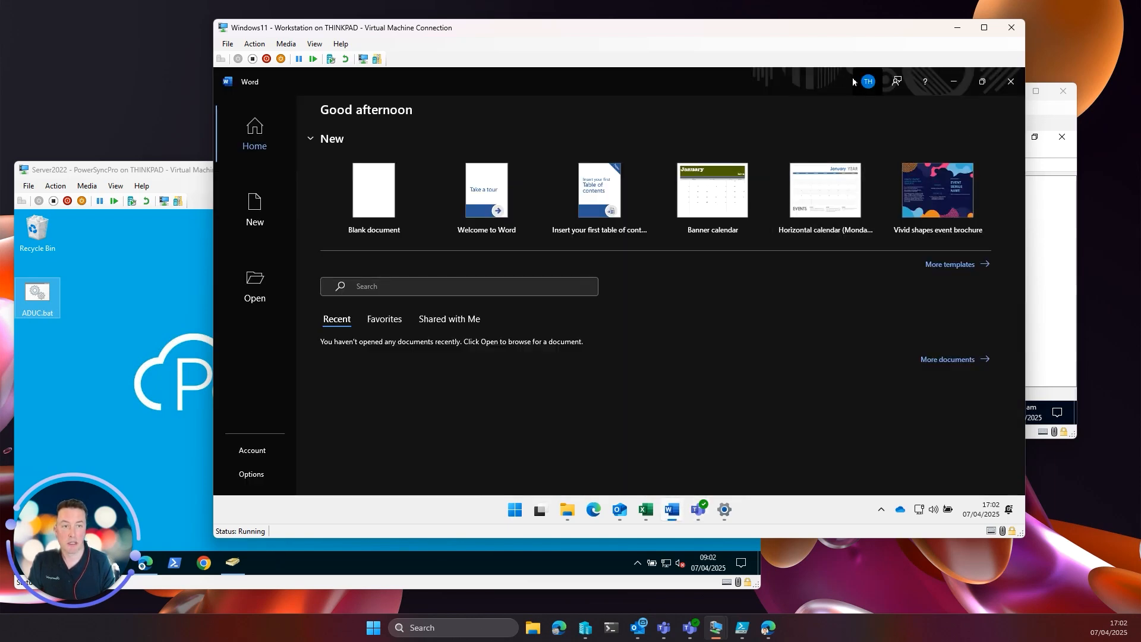
pyautogui.click(867, 81)
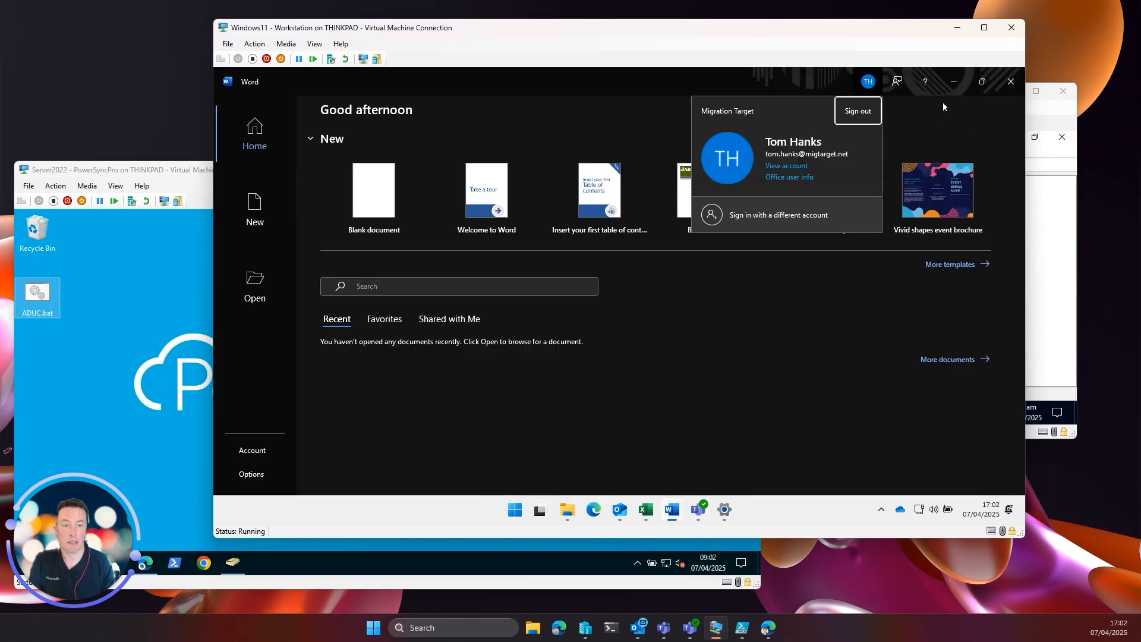
pyautogui.click(954, 82)
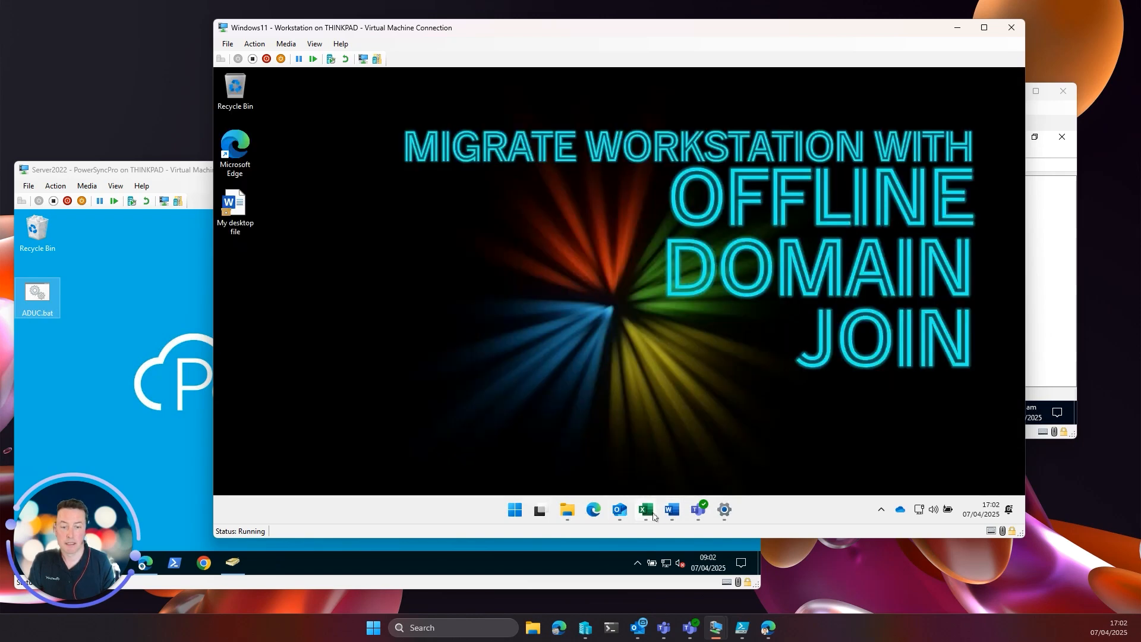
# Check Excel's signed-in account and Outlook's mailbox, minimizing both.
pyautogui.click(647, 508)
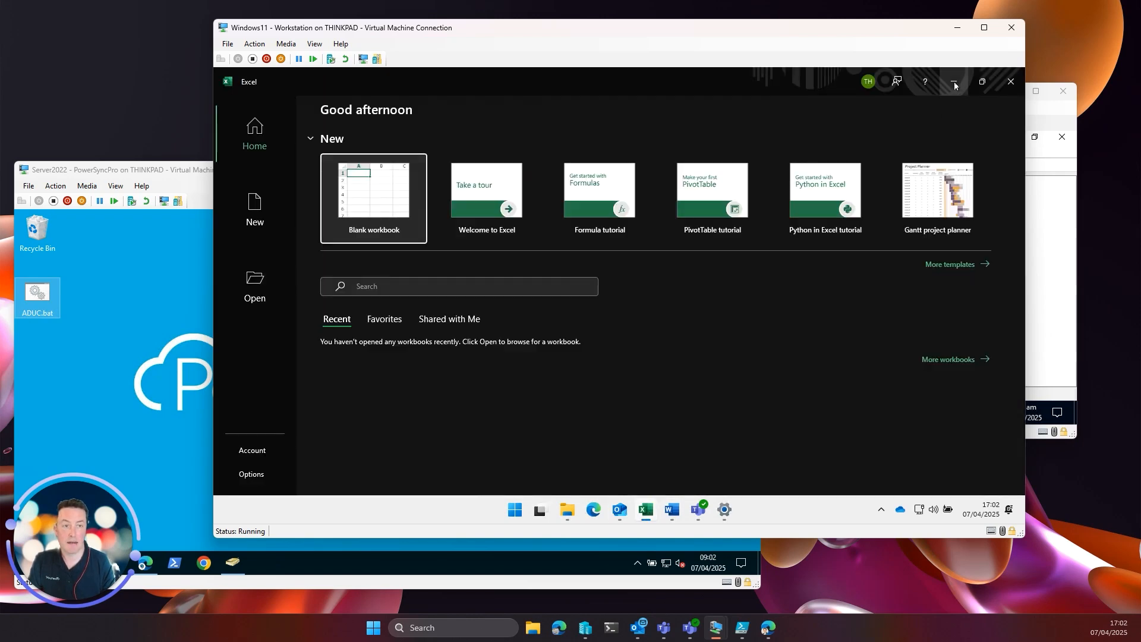
pyautogui.click(868, 81)
pyautogui.click(954, 82)
pyautogui.click(955, 82)
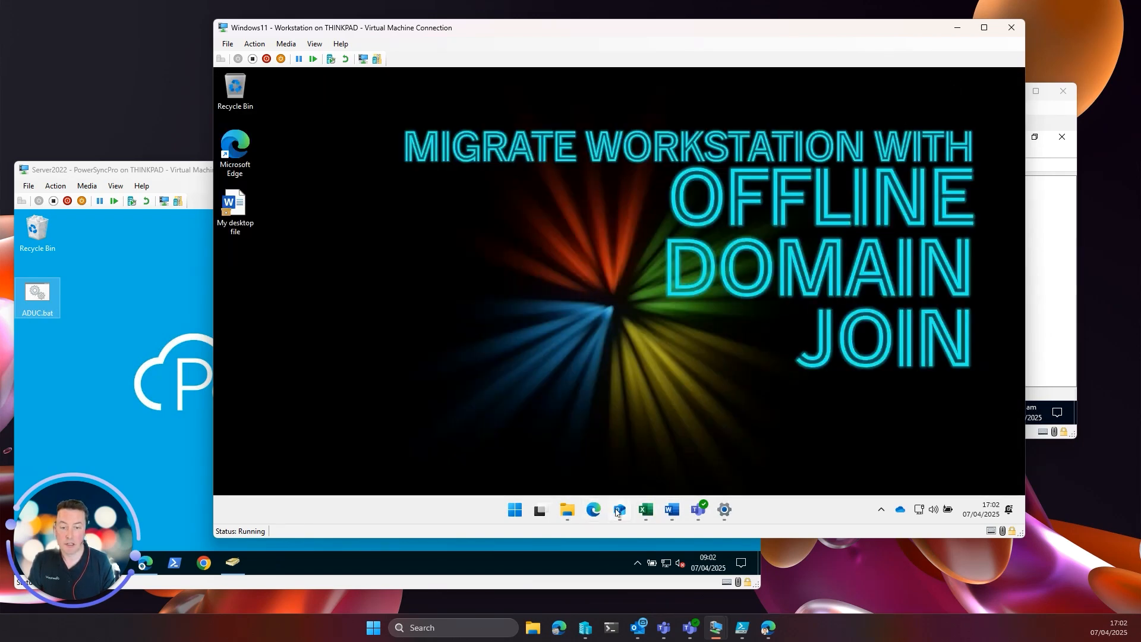
pyautogui.click(620, 509)
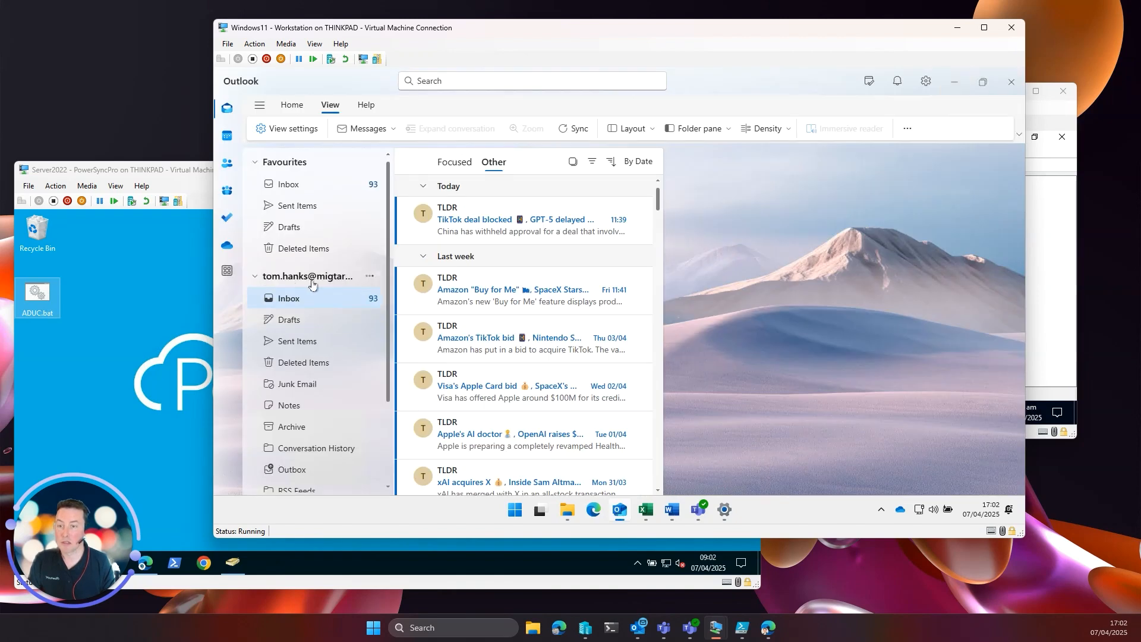
pyautogui.click(955, 82)
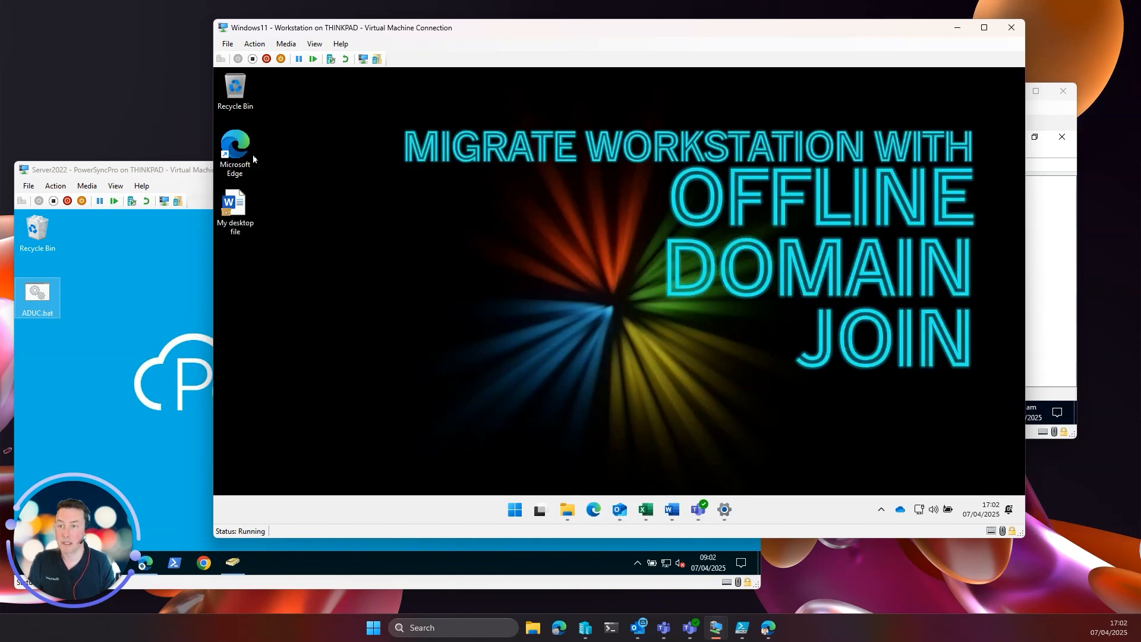
# Confirm Edge's synced work profile uses the Migration Target account, then minimize it.
pyautogui.click(594, 510)
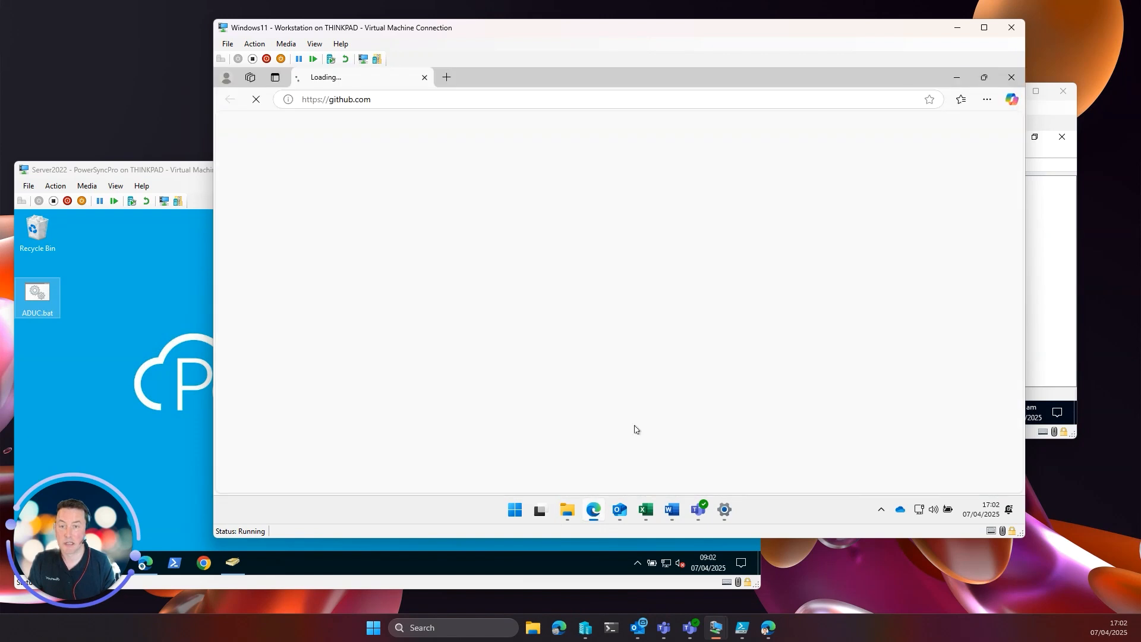
pyautogui.click(226, 77)
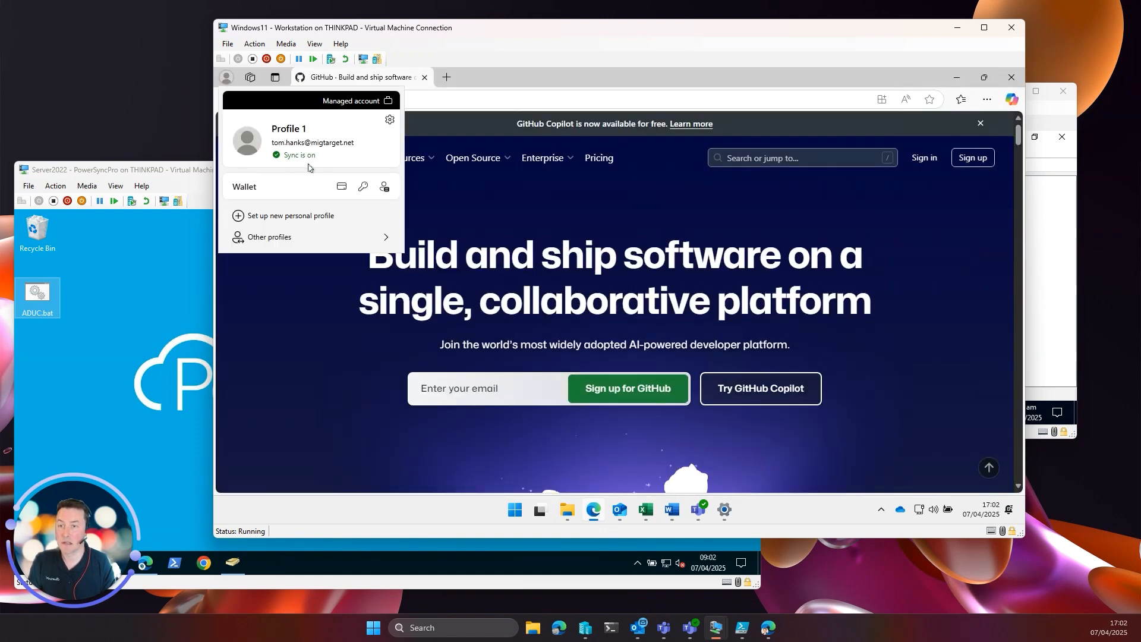
pyautogui.click(957, 78)
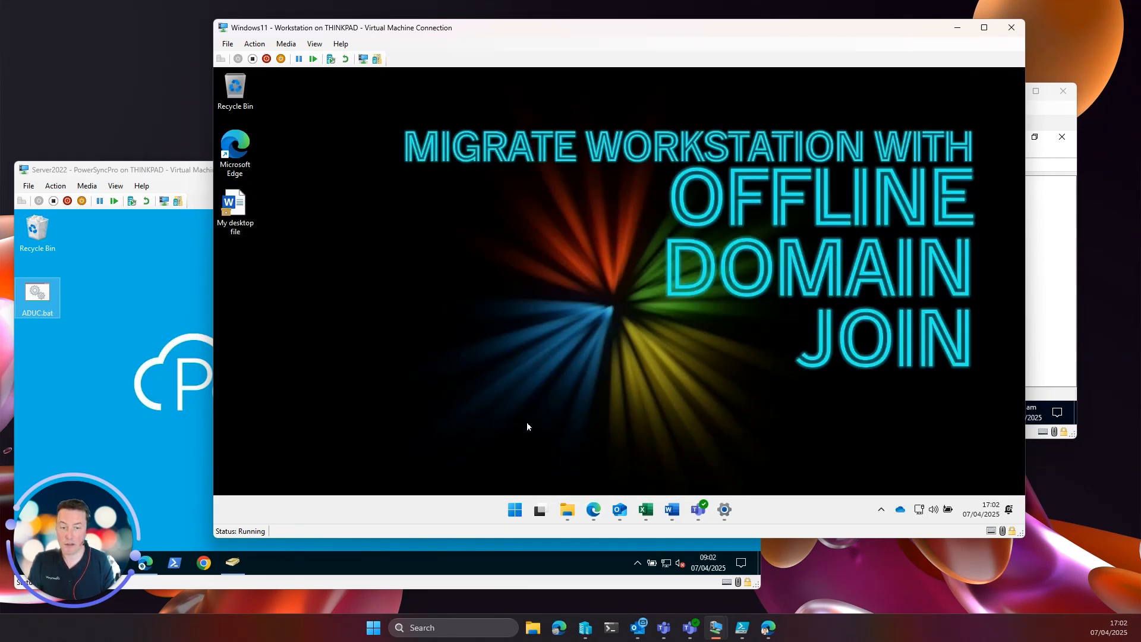
pyautogui.click(724, 509)
pyautogui.scroll(-2, 575, 305)
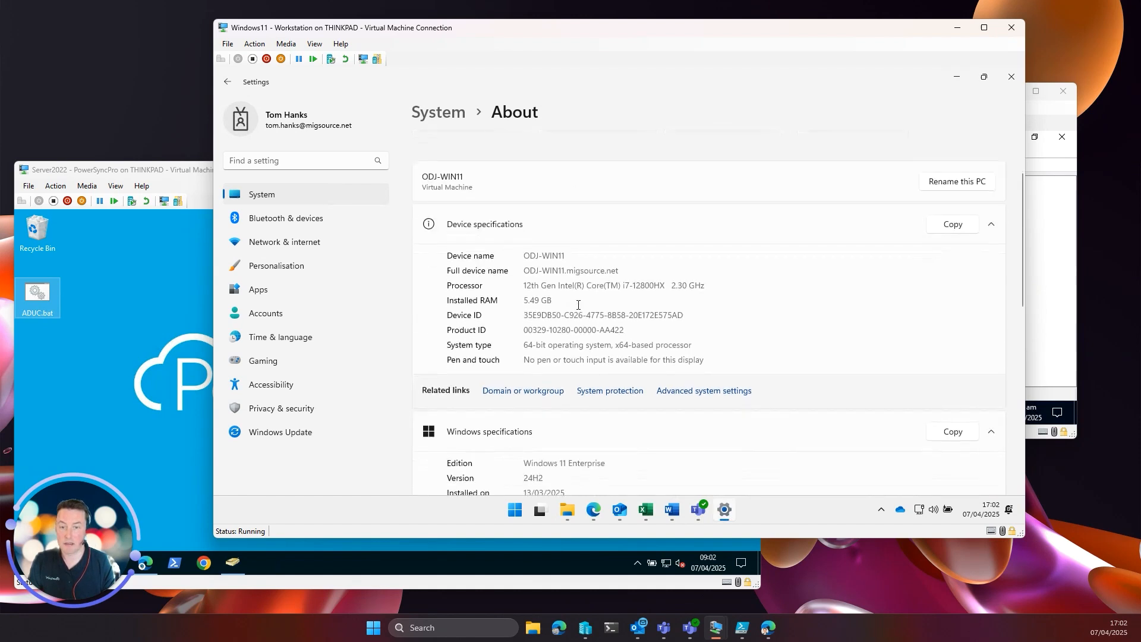
pyautogui.moveTo(538, 271); pyautogui.dragTo(650, 268)
pyautogui.click(528, 391)
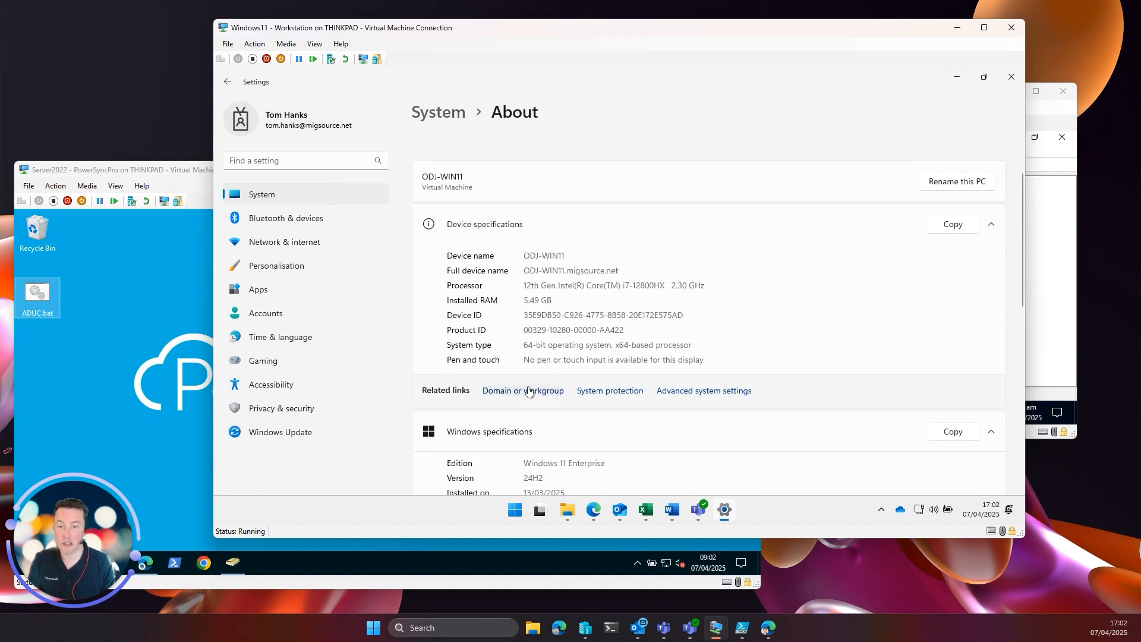
pyautogui.click(450, 259)
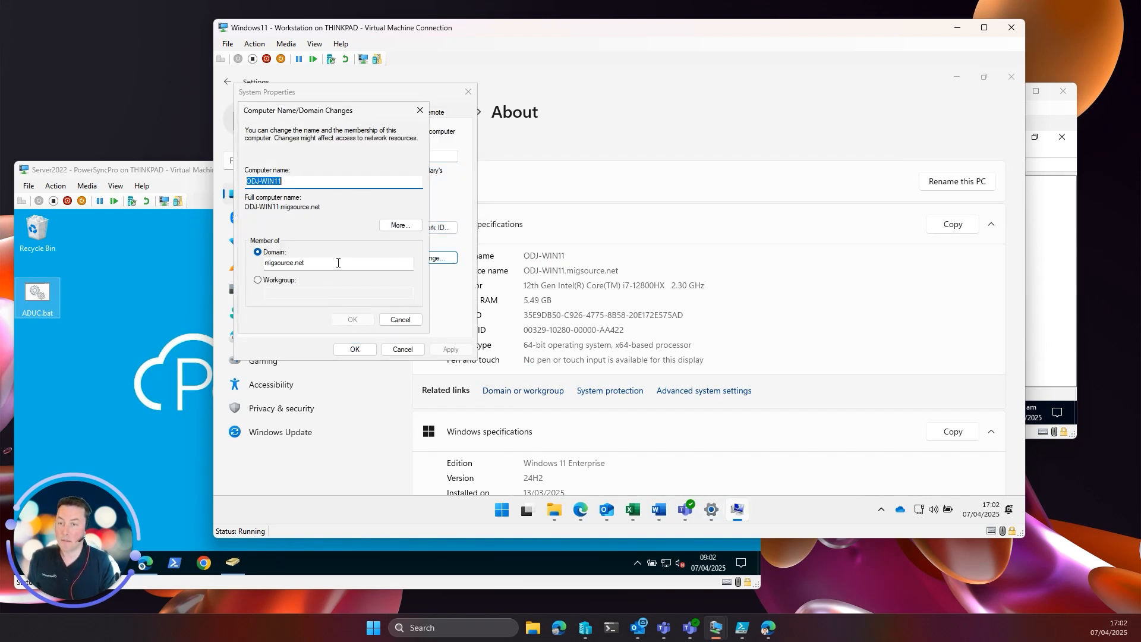
pyautogui.click(401, 321)
pyautogui.click(402, 349)
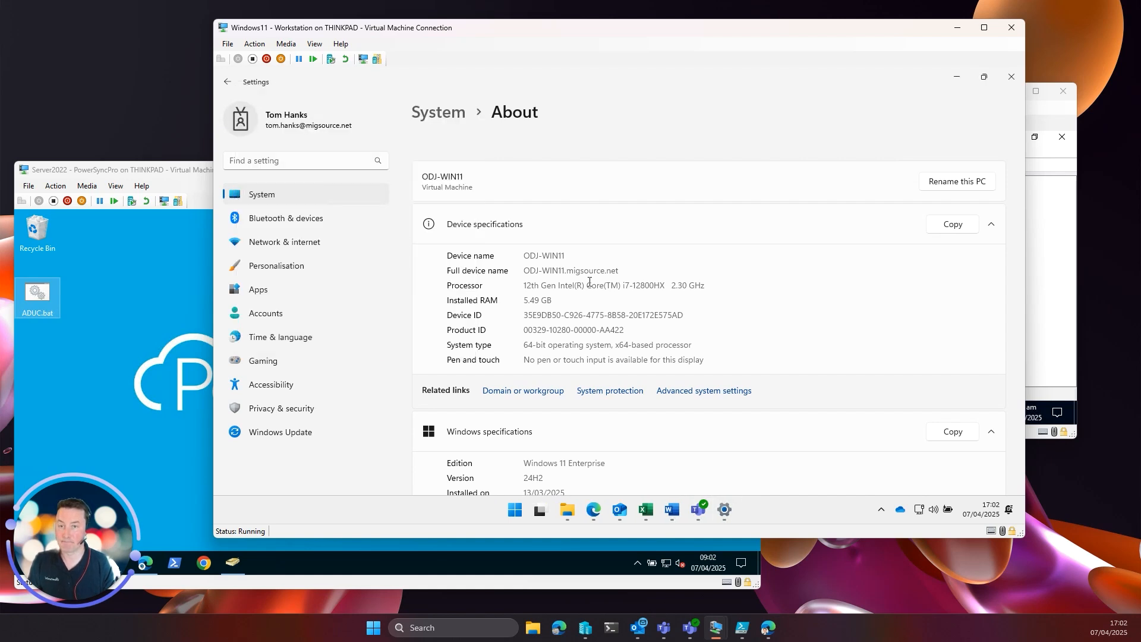
pyautogui.click(956, 77)
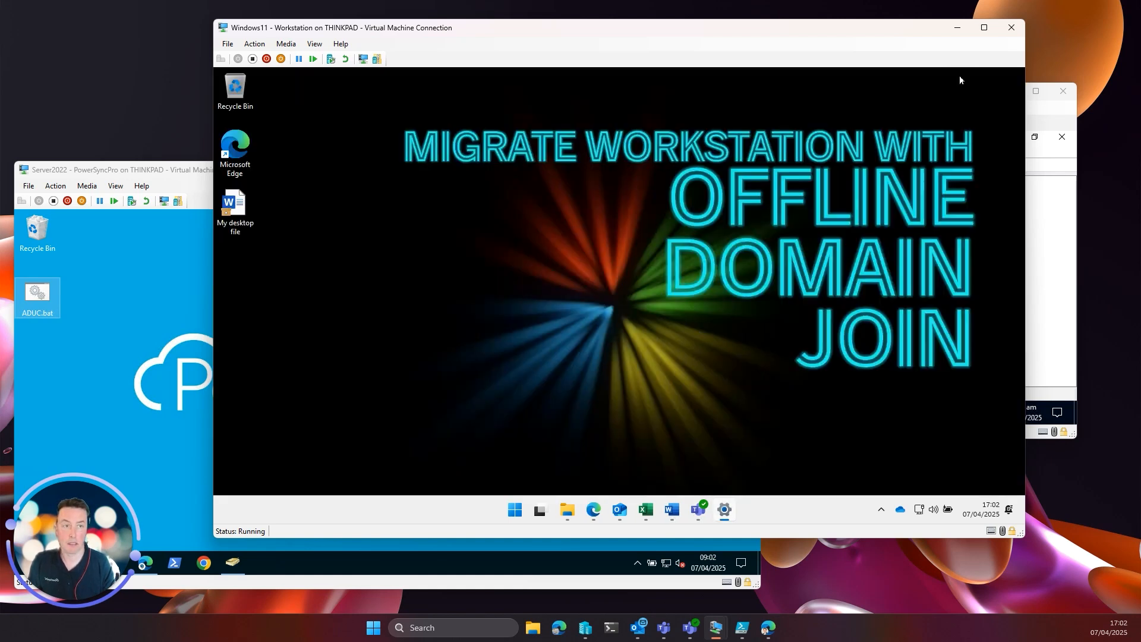
pyautogui.click(1043, 259)
pyautogui.moveTo(656, 93); pyautogui.dragTo(619, 116)
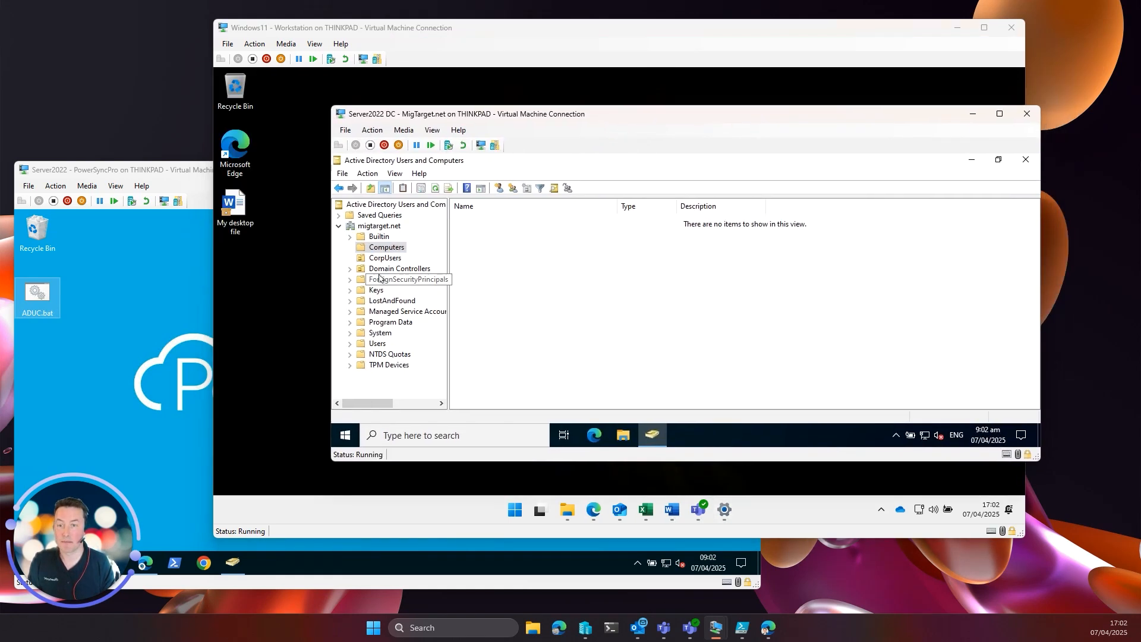
pyautogui.click(385, 258)
pyautogui.click(387, 247)
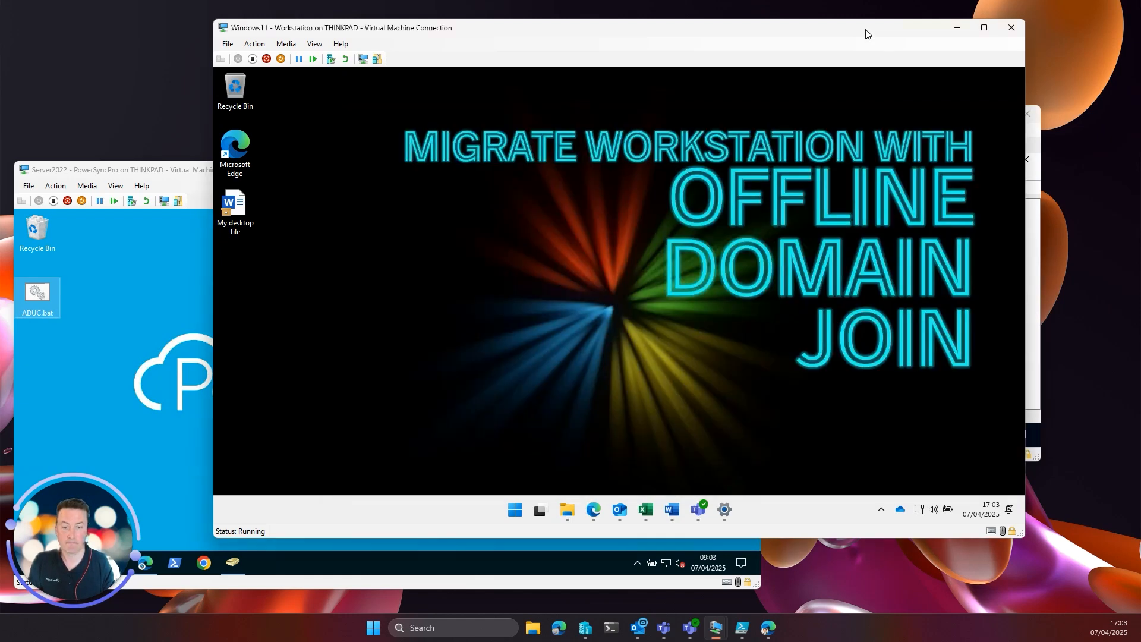
pyautogui.click(868, 31)
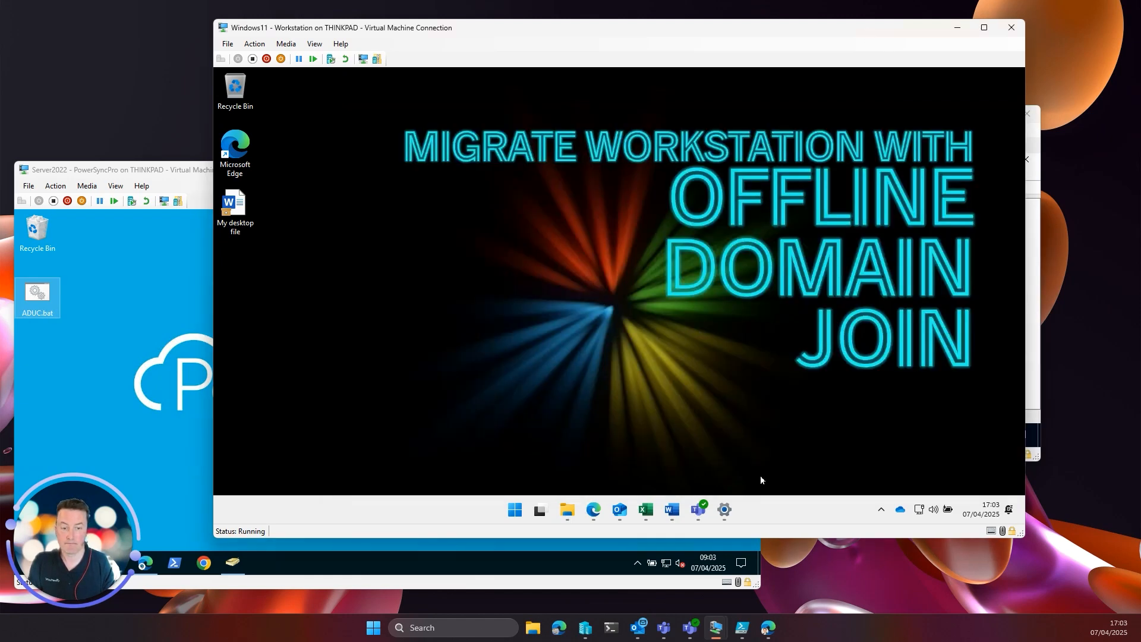
# Launch Windows PowerShell as administrator from the Start right-click menu.
pyautogui.rightClick(513, 510)
pyautogui.click(527, 341)
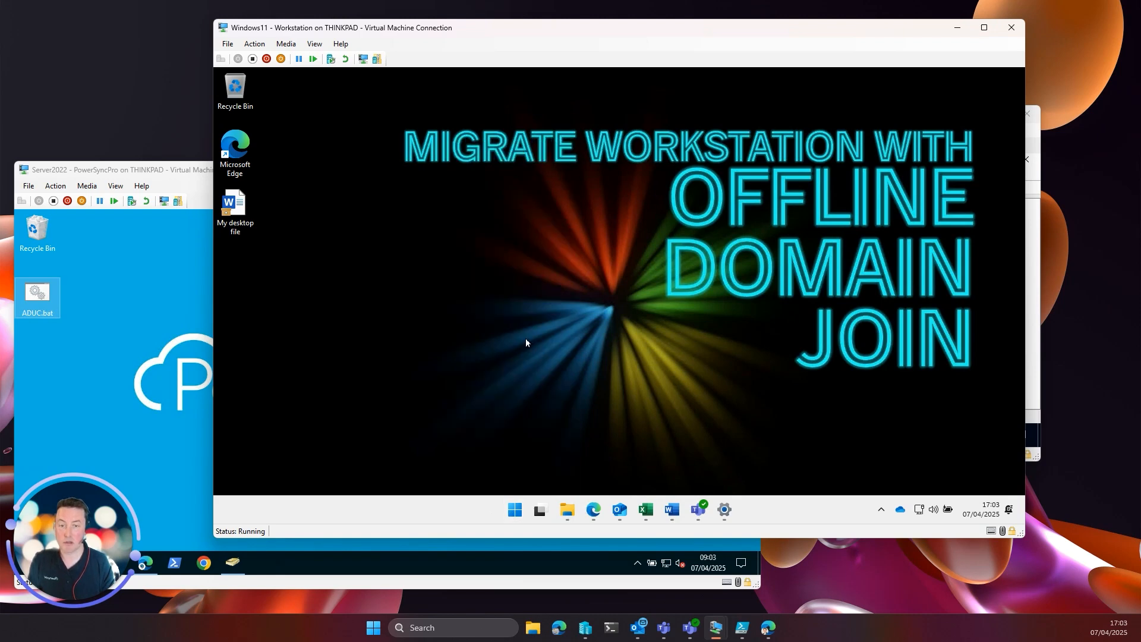
pyautogui.click(571, 391)
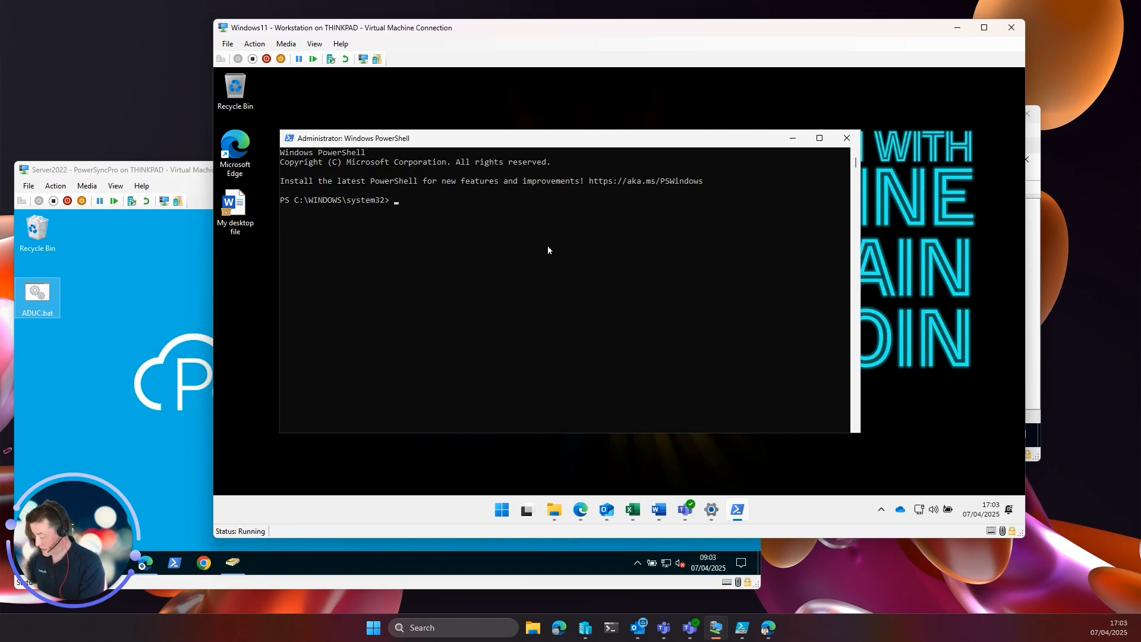
# Change to C:\source and run .\install.ps1.
pyautogui.write('cd\\')
pyautogui.press('Return')
pyautogui.write('cd')
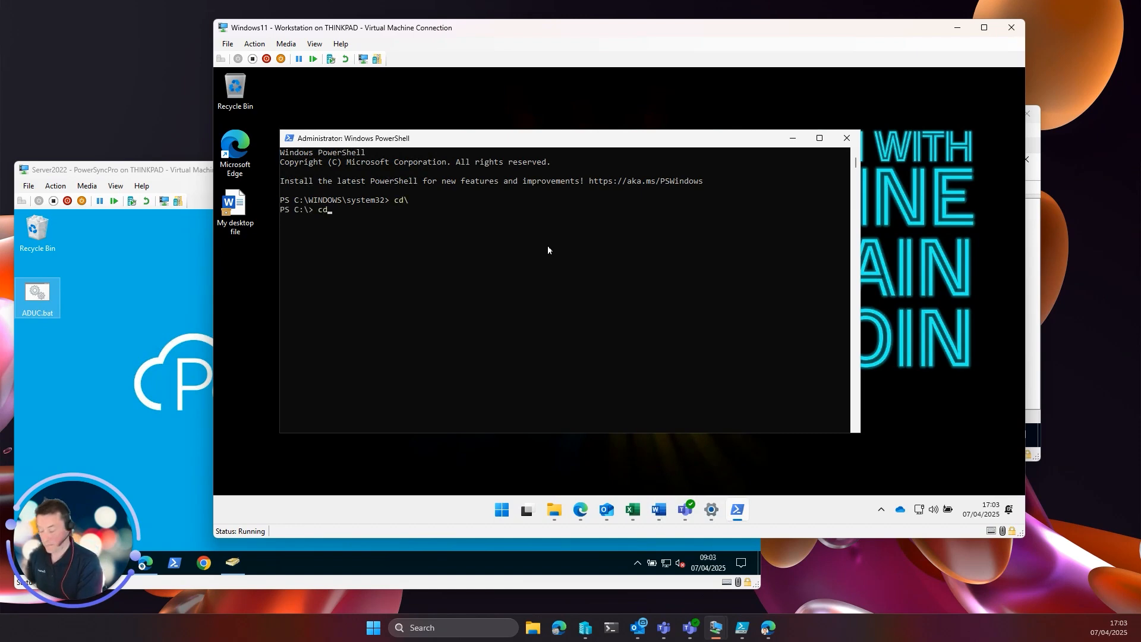
pyautogui.write(' source')
pyautogui.press('Return')
pyautogui.write('in')
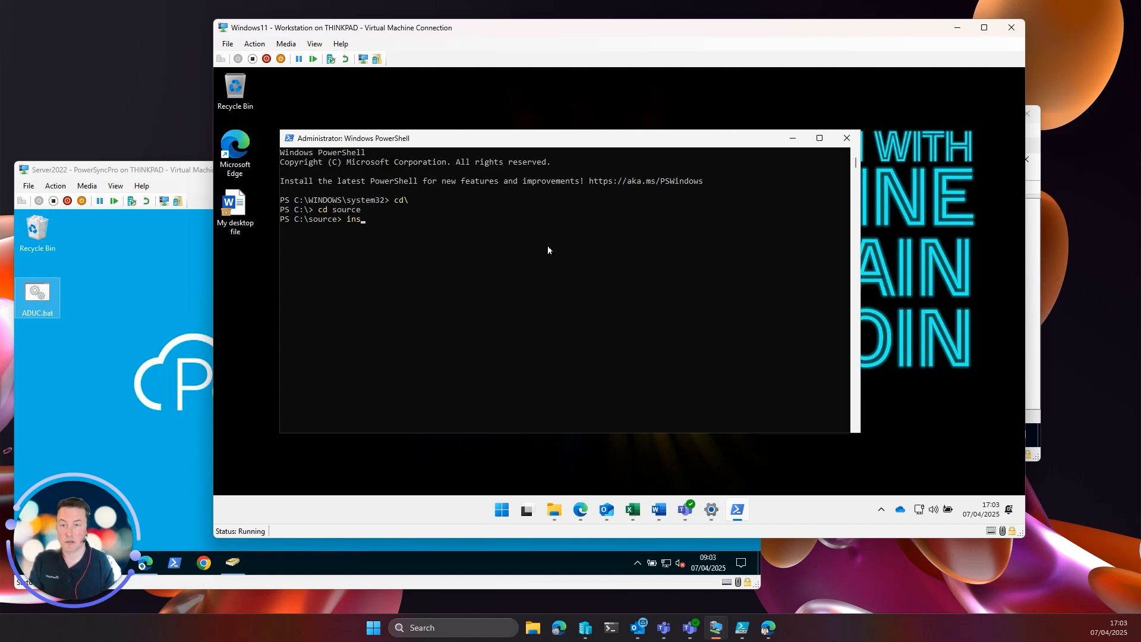
pyautogui.write('s')
pyautogui.press('Tab')
pyautogui.press('Return')
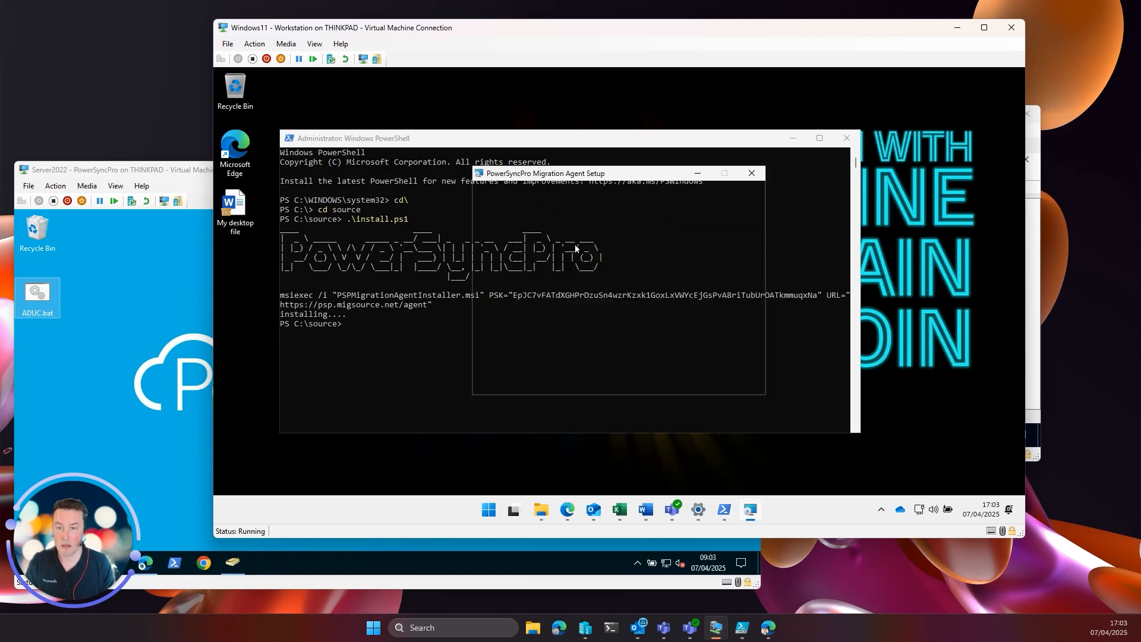
# Step through the Migration Agent setup pages with default folder and connection settings, and start installing.
pyautogui.moveTo(675, 206); pyautogui.dragTo(820, 247)
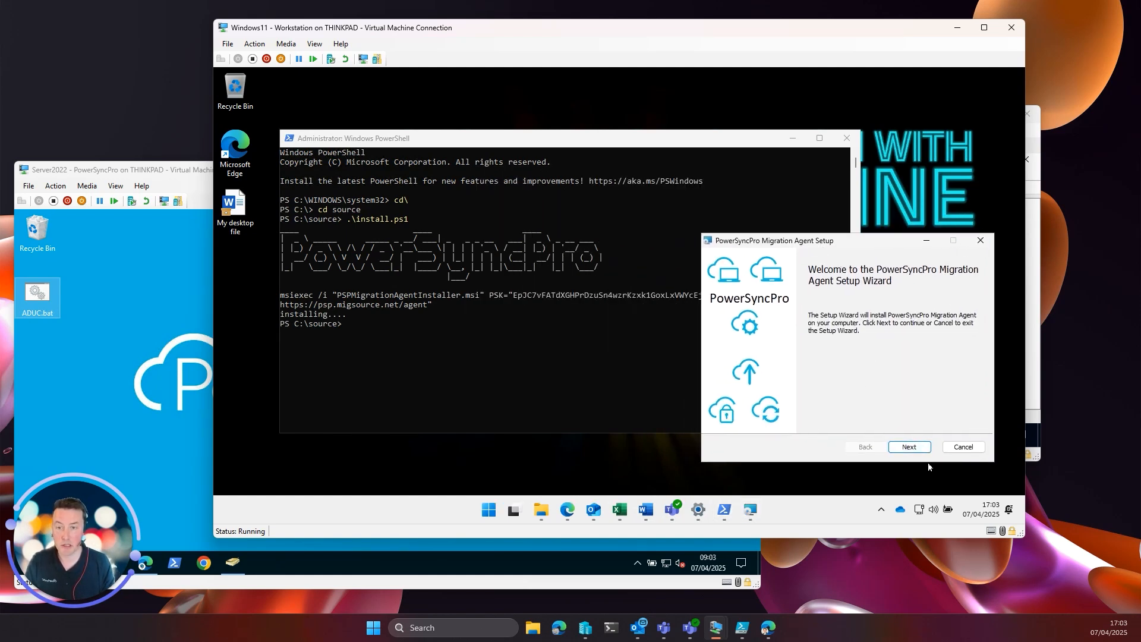
pyautogui.click(917, 451)
pyautogui.click(914, 449)
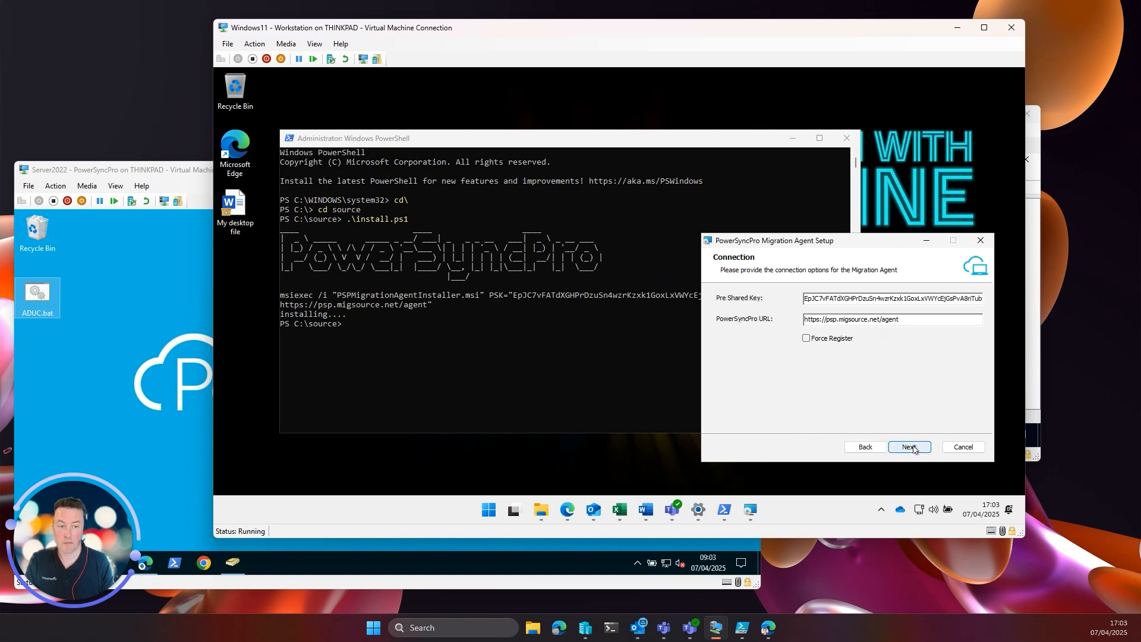
pyautogui.click(912, 448)
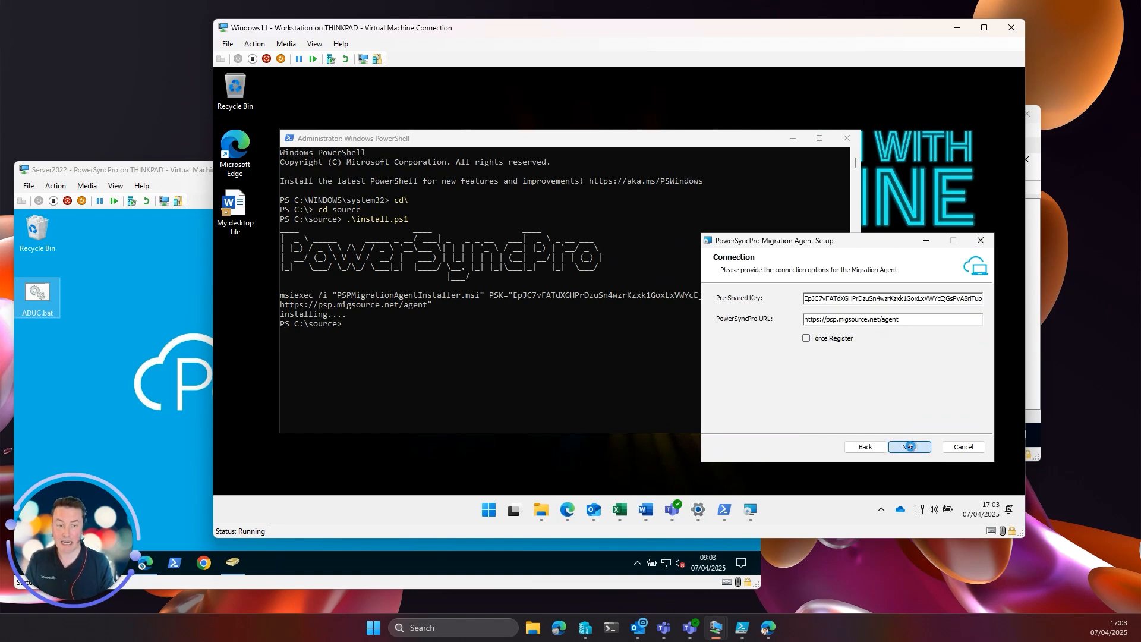
pyautogui.click(911, 448)
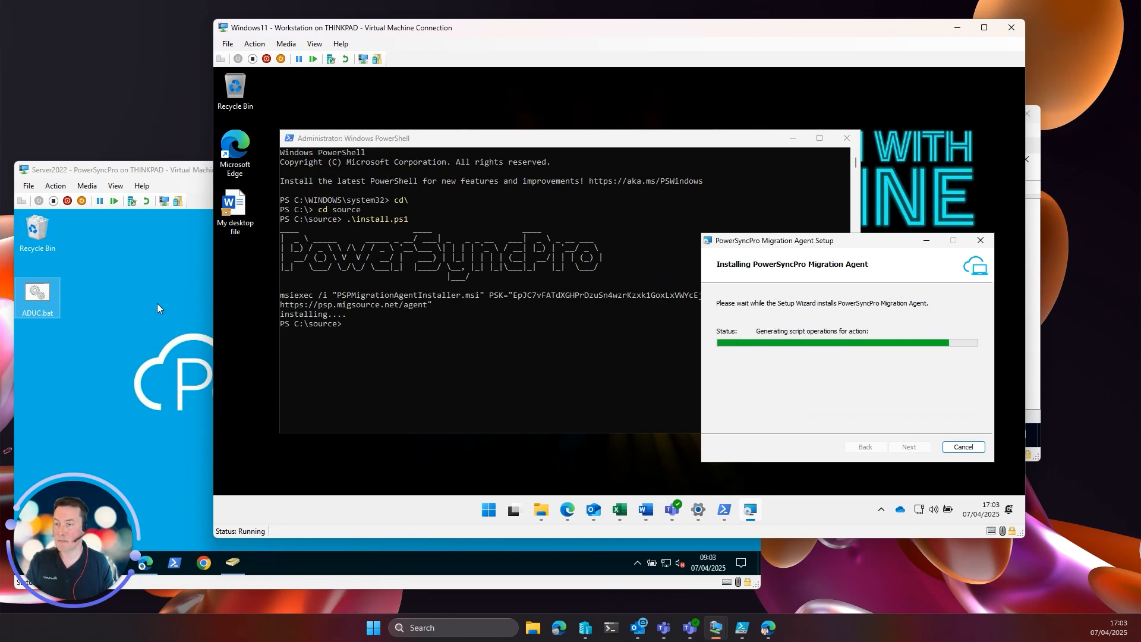
# Review the pre-shared key and agent URL in the console, then finish the setup wizard.
pyautogui.click(408, 142)
pyautogui.moveTo(515, 298); pyautogui.dragTo(765, 297)
pyautogui.click(652, 295)
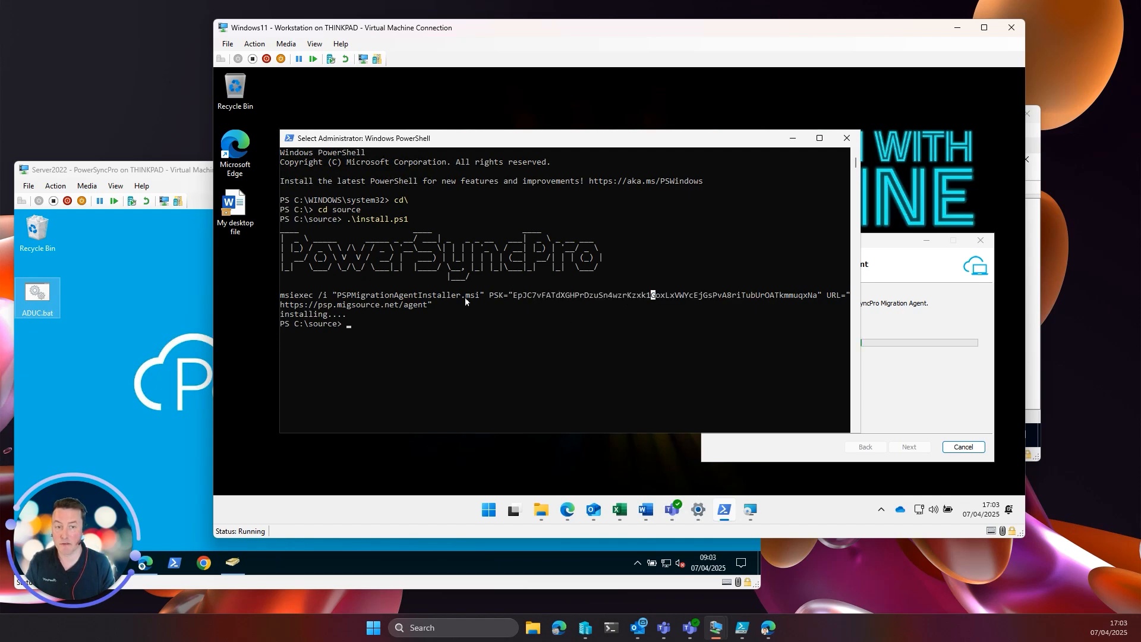
pyautogui.moveTo(290, 306); pyautogui.dragTo(454, 309)
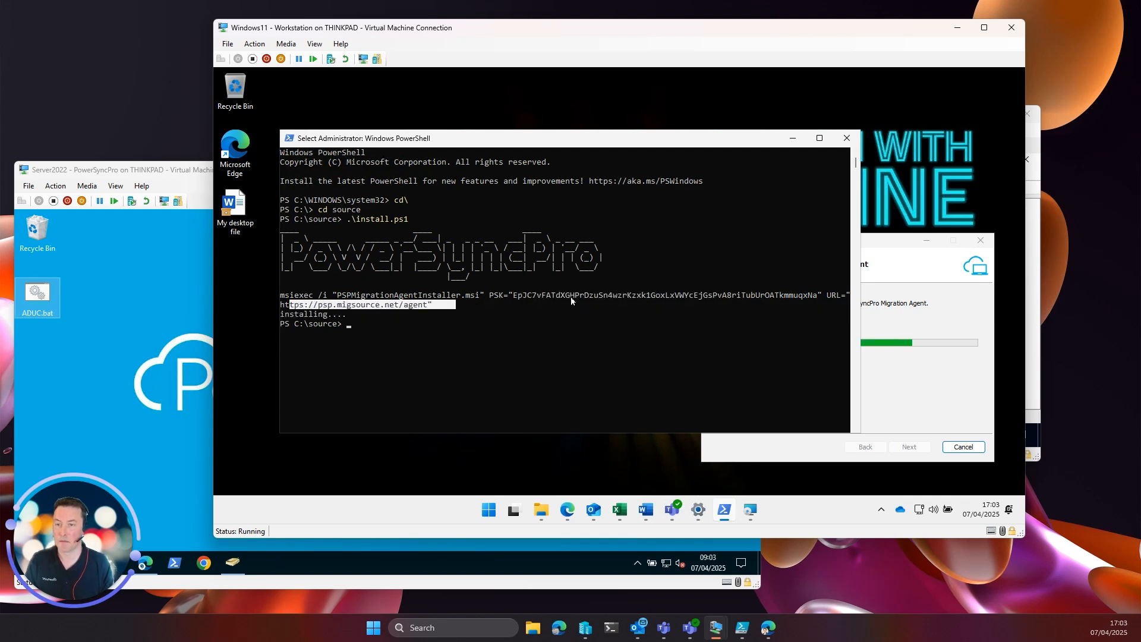
pyautogui.click(890, 240)
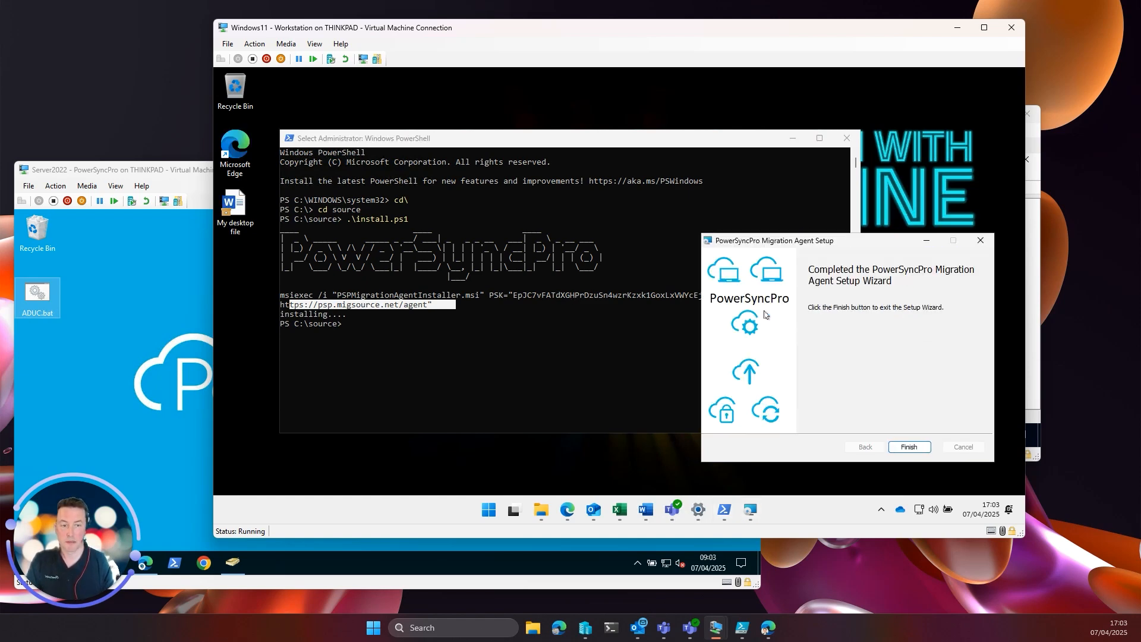
pyautogui.click(909, 447)
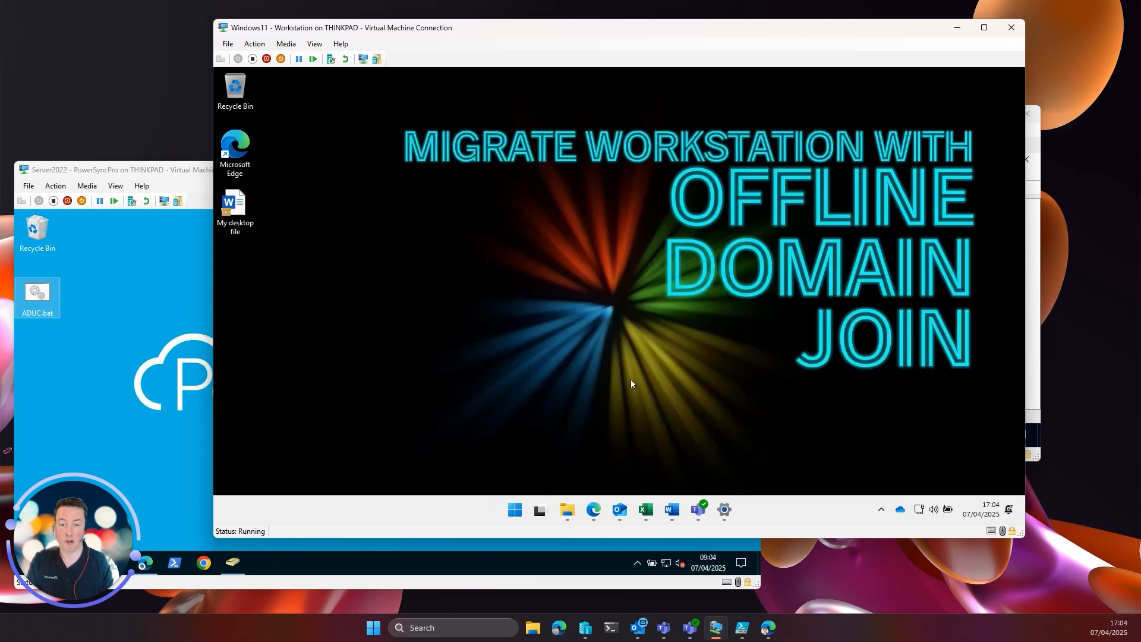
# Open the Users folder in File Explorer and bring the Server2022 VM into view.
pyautogui.click(566, 521)
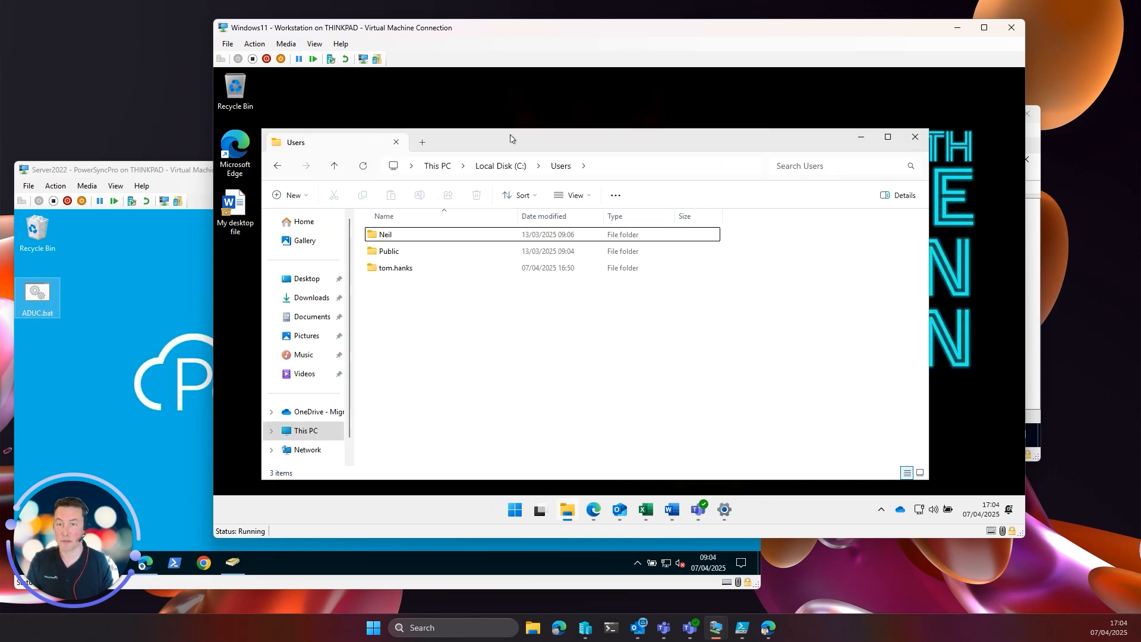
pyautogui.moveTo(510, 136); pyautogui.dragTo(487, 141)
pyautogui.click(172, 174)
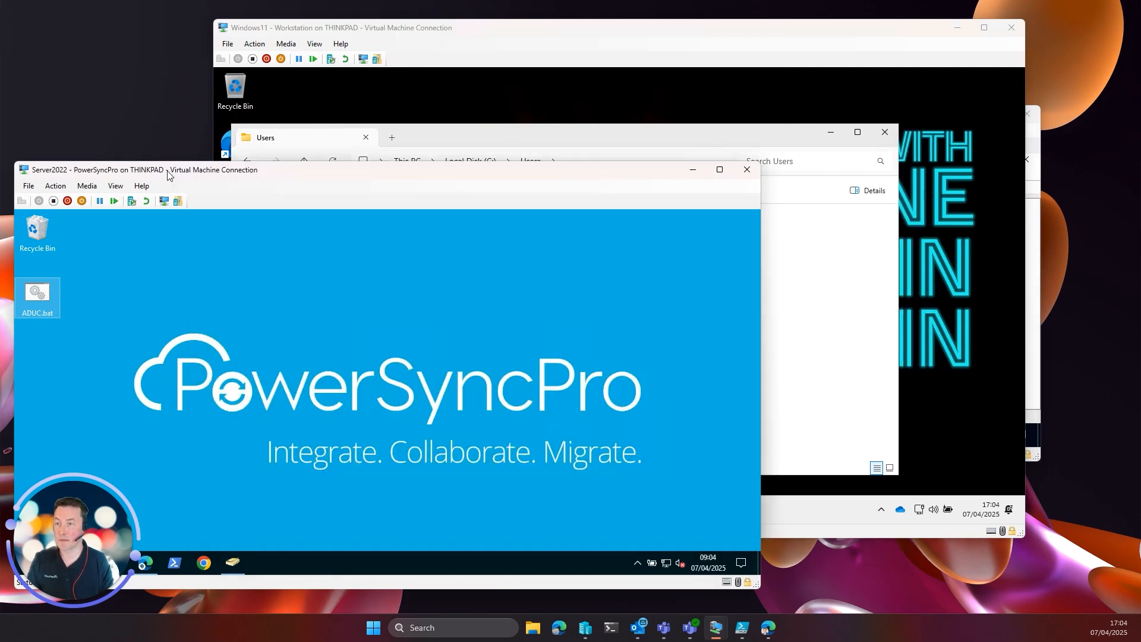
pyautogui.moveTo(200, 173); pyautogui.dragTo(361, 96)
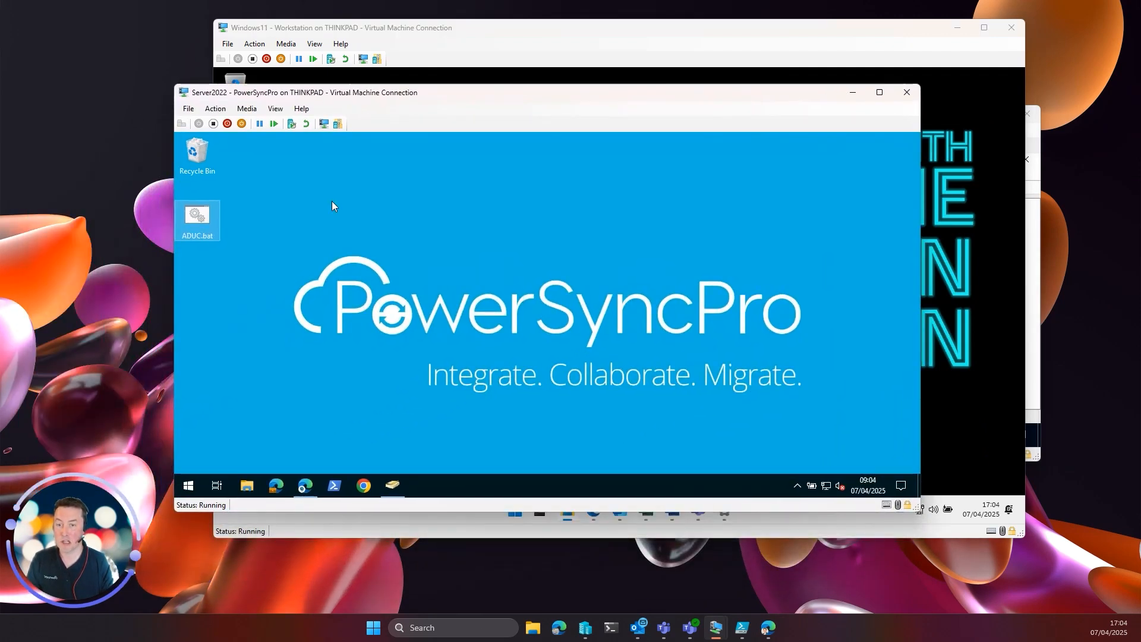
# Reload the Batches page and locate the Offline Domain Join ODJ to MigTarget batch.
pyautogui.click(305, 492)
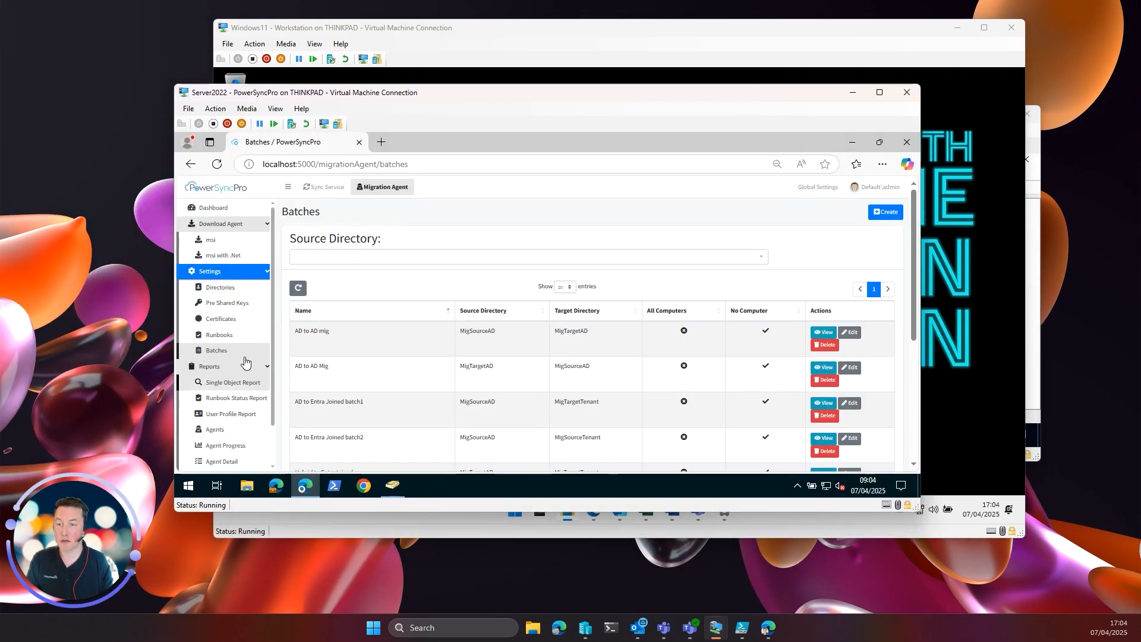
pyautogui.click(218, 351)
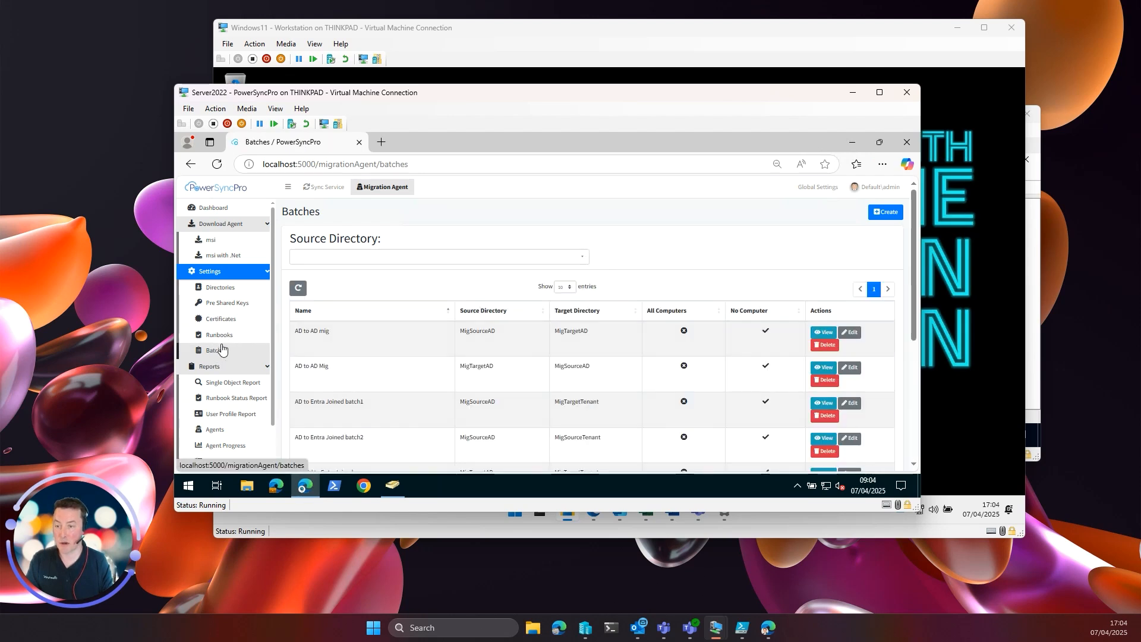
pyautogui.scroll(-3, 517, 337)
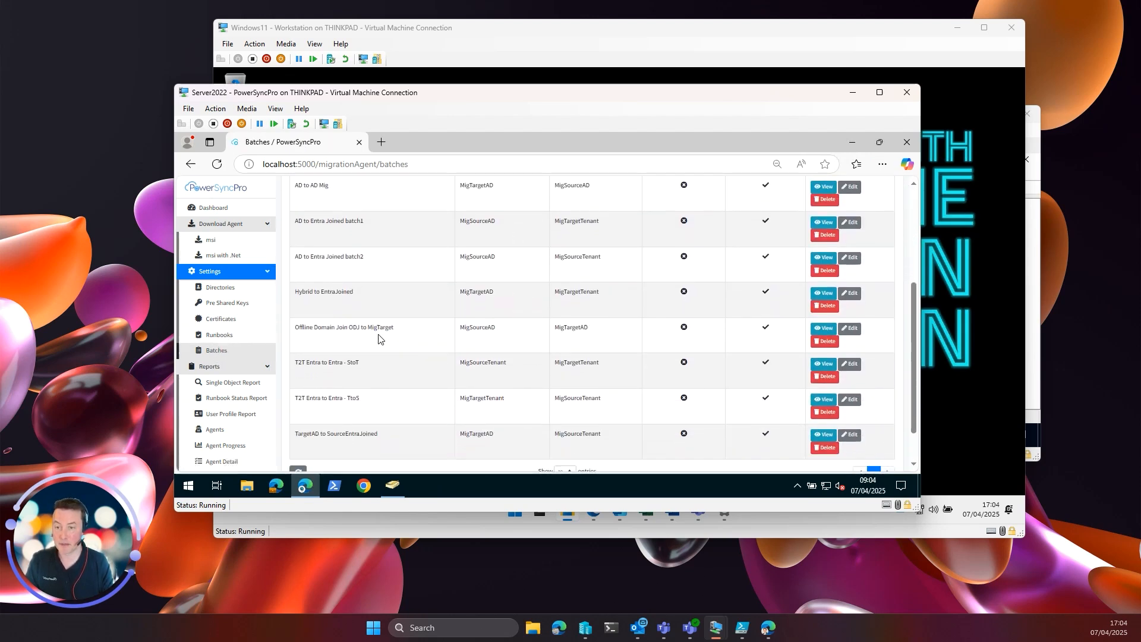
pyautogui.moveTo(300, 327); pyautogui.dragTo(418, 332)
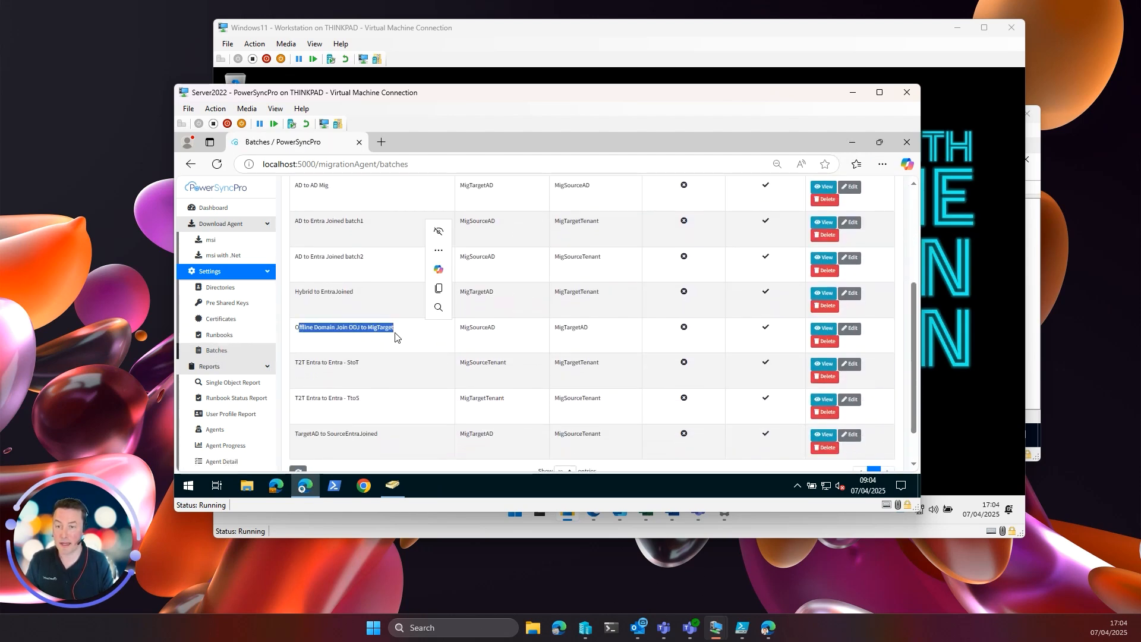
pyautogui.click(395, 336)
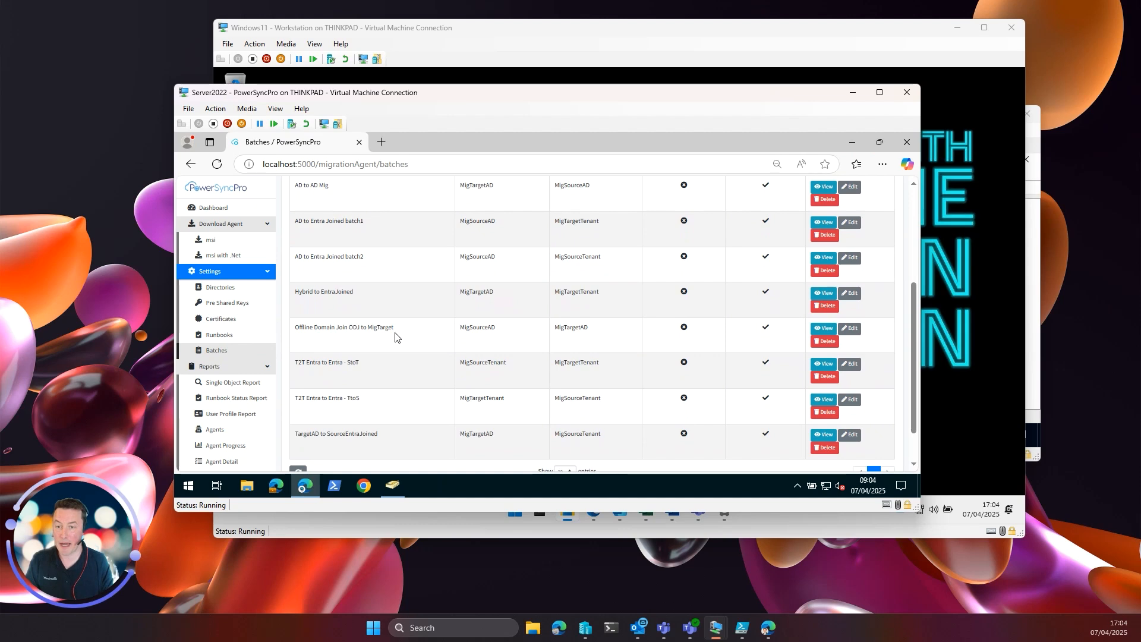
# Add ODJ-WIN11 to the batch's computers and save, then show the workstation's Users folder.
pyautogui.click(850, 330)
pyautogui.scroll(-3, 648, 294)
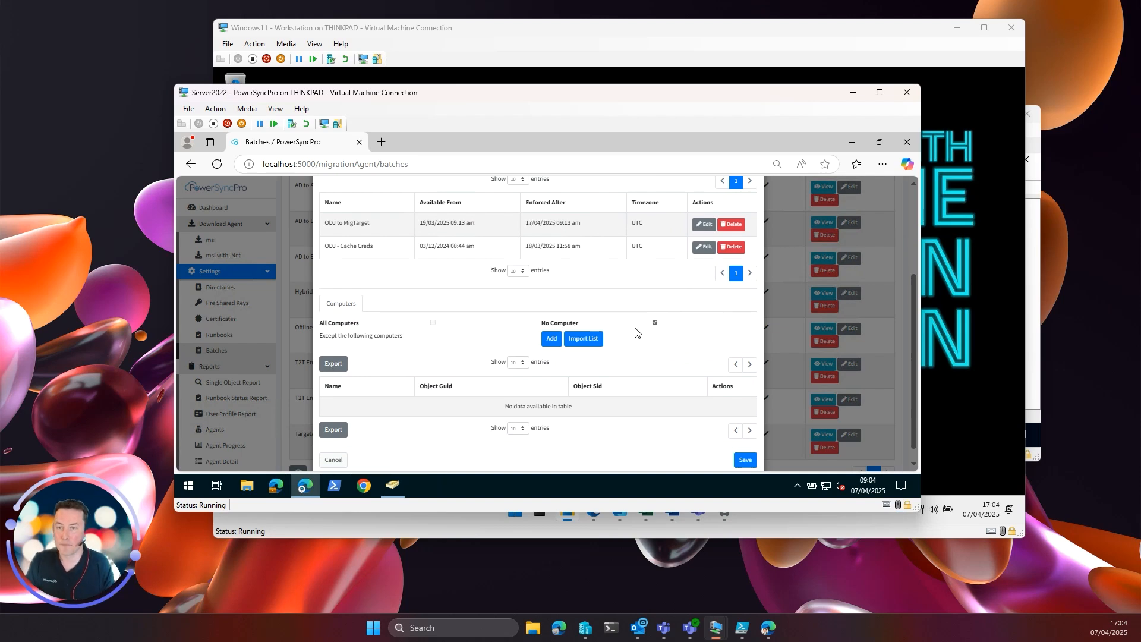
pyautogui.click(552, 340)
pyautogui.click(641, 362)
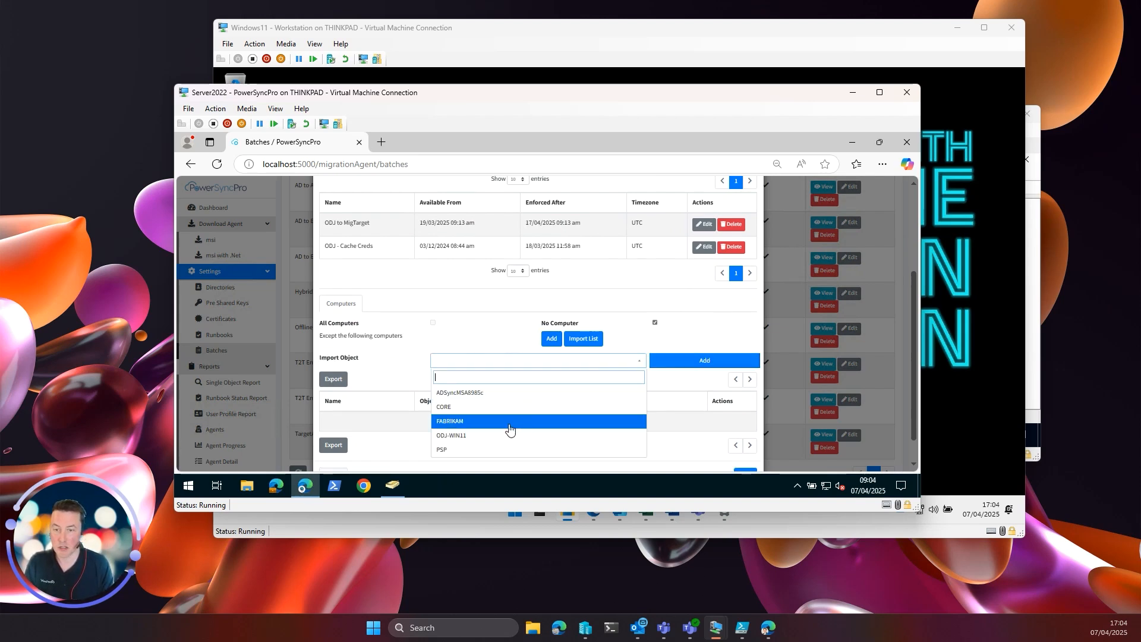
pyautogui.click(480, 435)
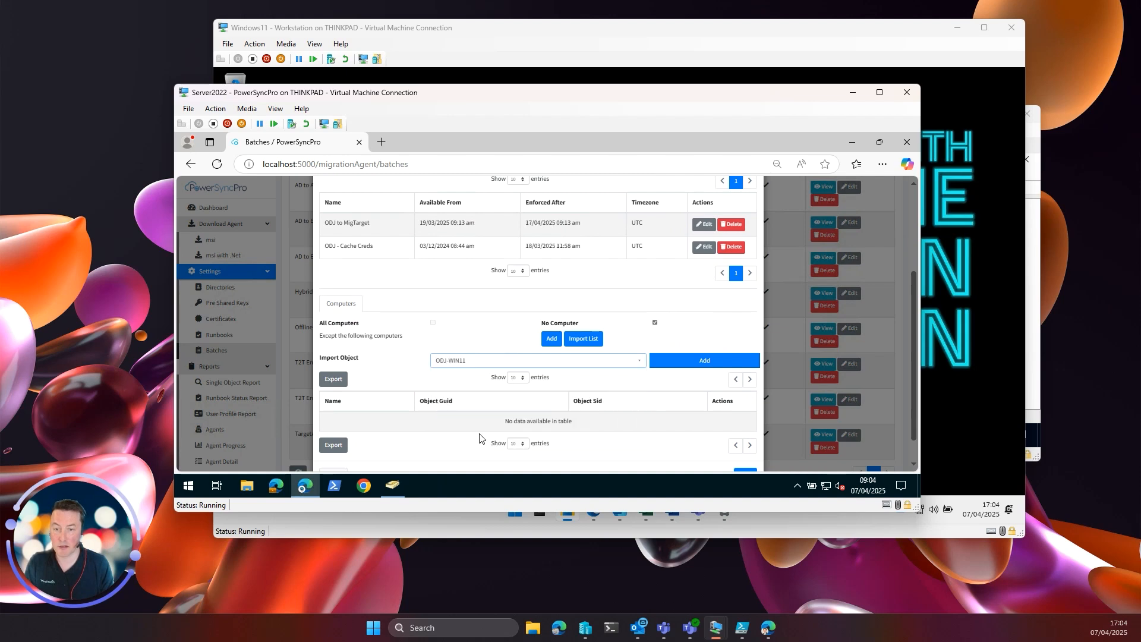
pyautogui.click(729, 360)
pyautogui.scroll(-1, 713, 327)
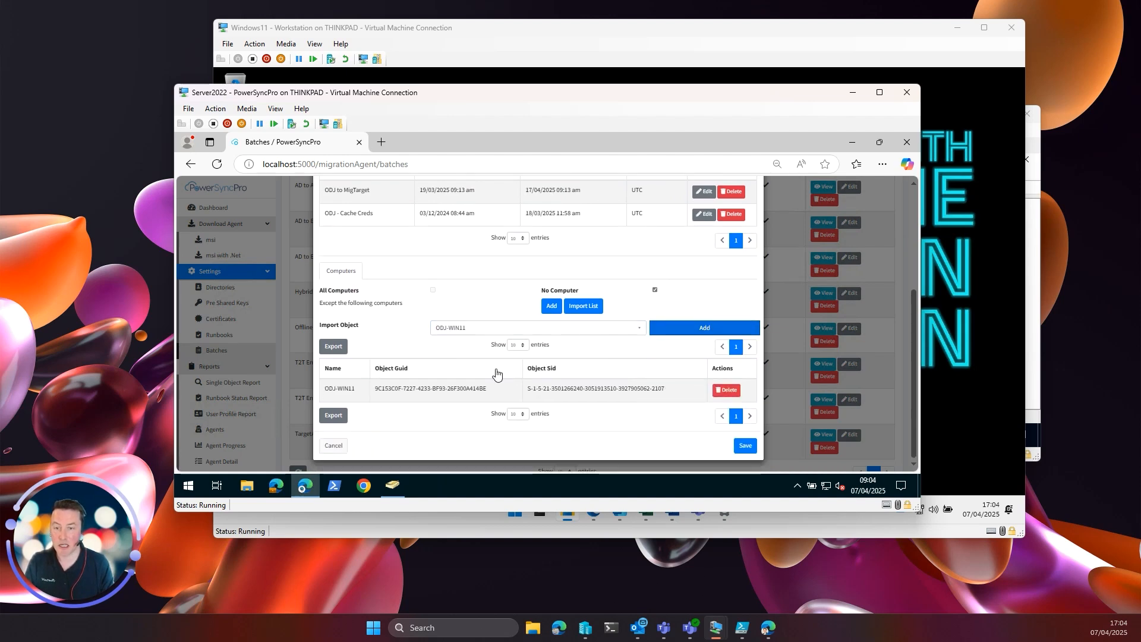
pyautogui.click(744, 446)
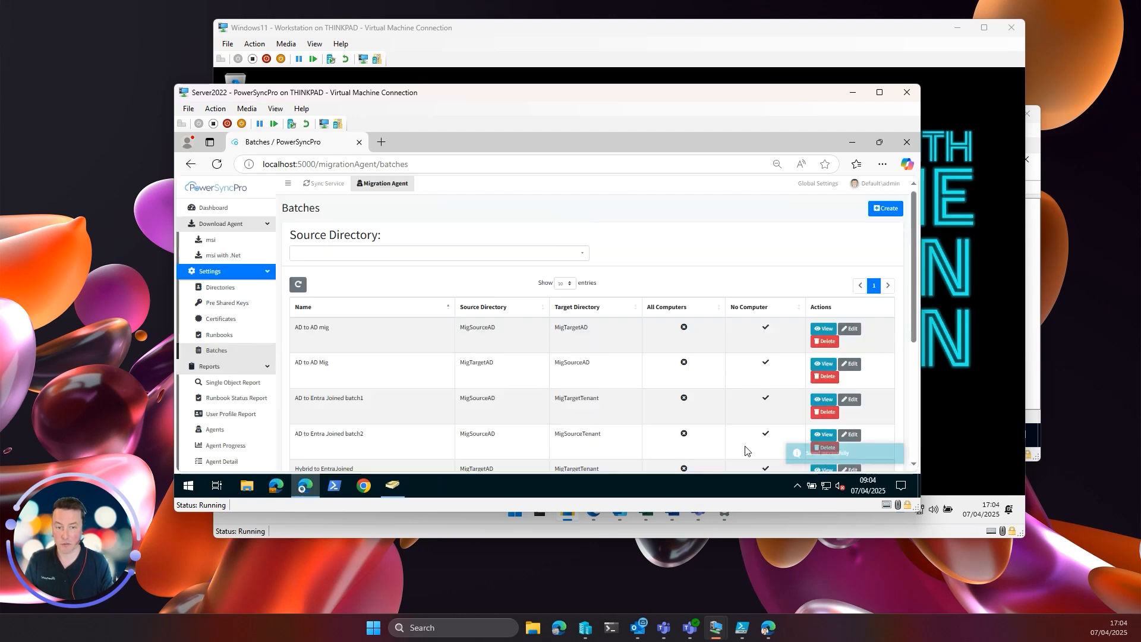
pyautogui.moveTo(534, 100); pyautogui.dragTo(388, 178)
pyautogui.click(811, 244)
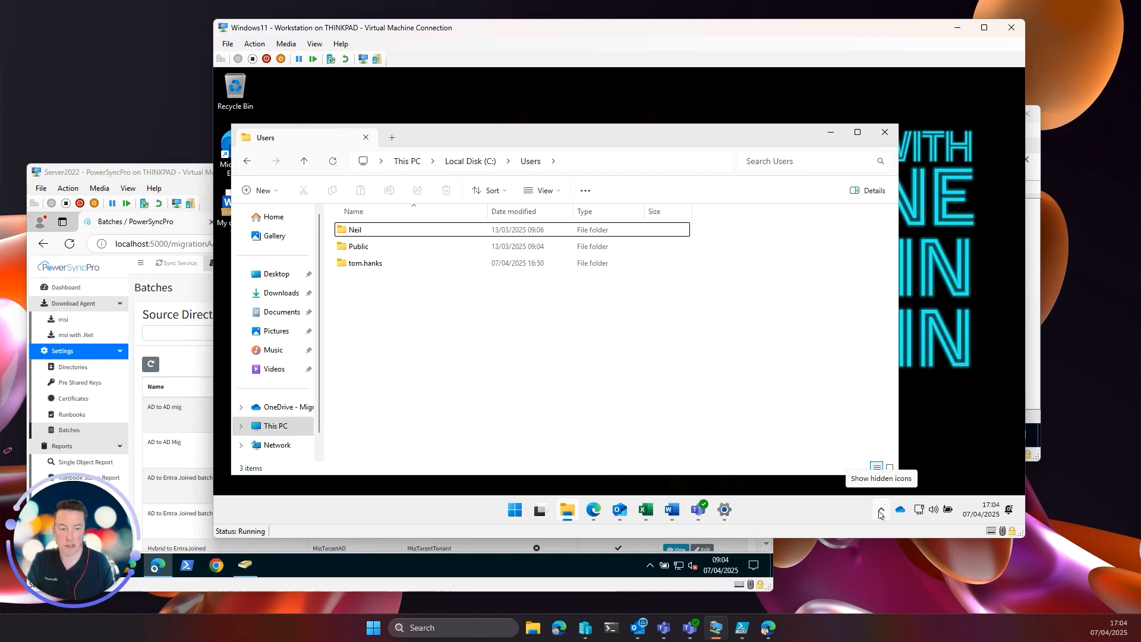
# Run Check Runbooks from the PowerSyncPro tray icon to trigger the credentials prompt.
pyautogui.click(880, 514)
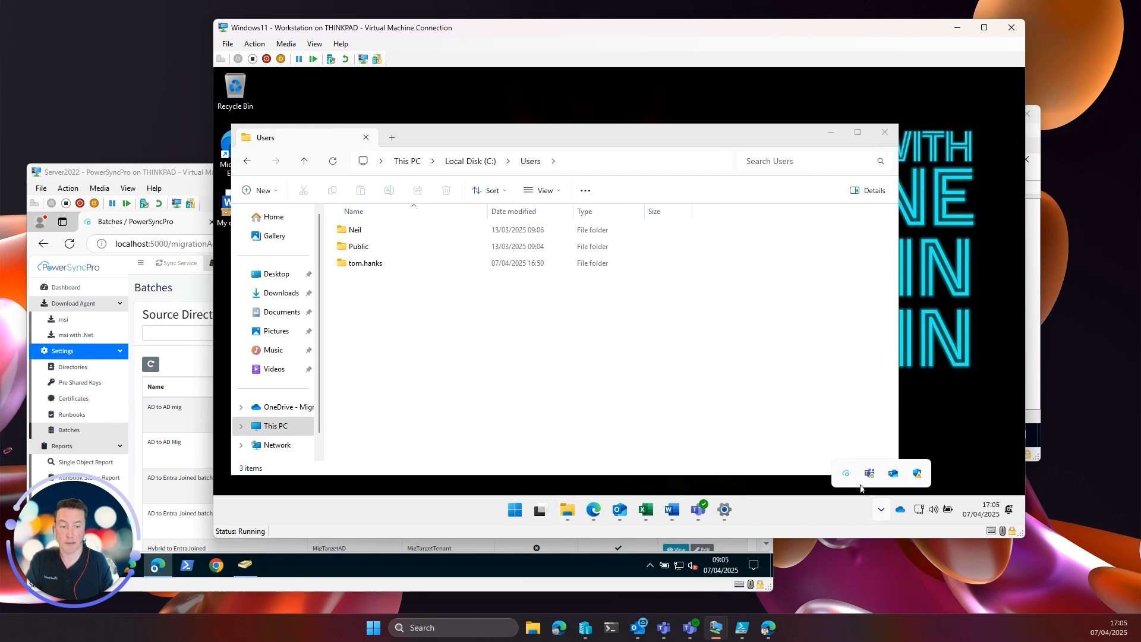
pyautogui.rightClick(845, 476)
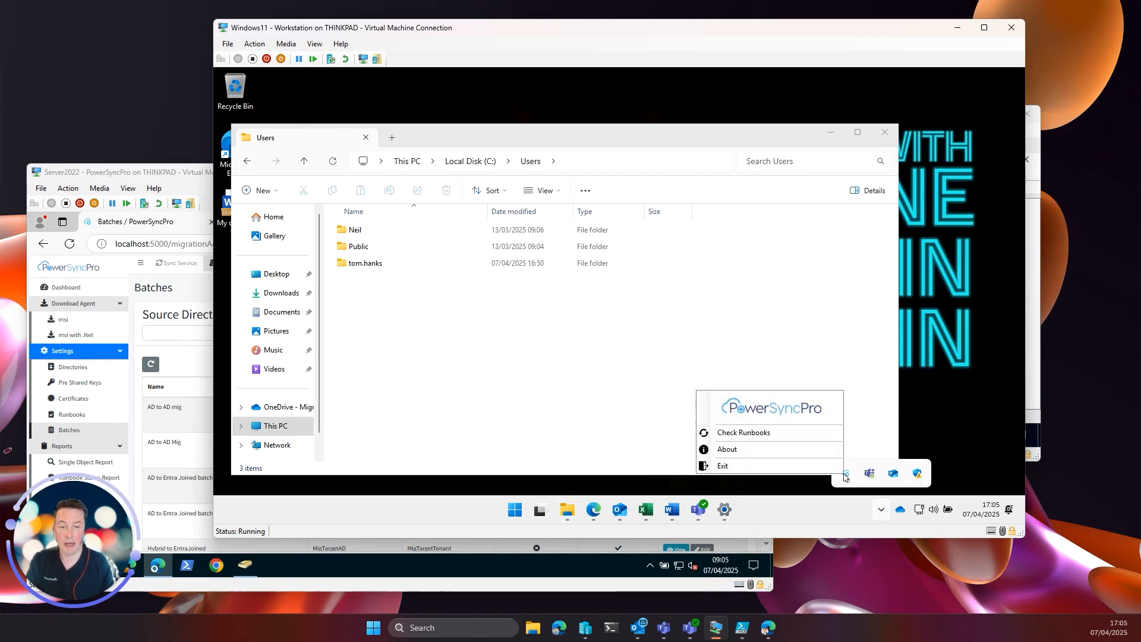
pyautogui.click(765, 435)
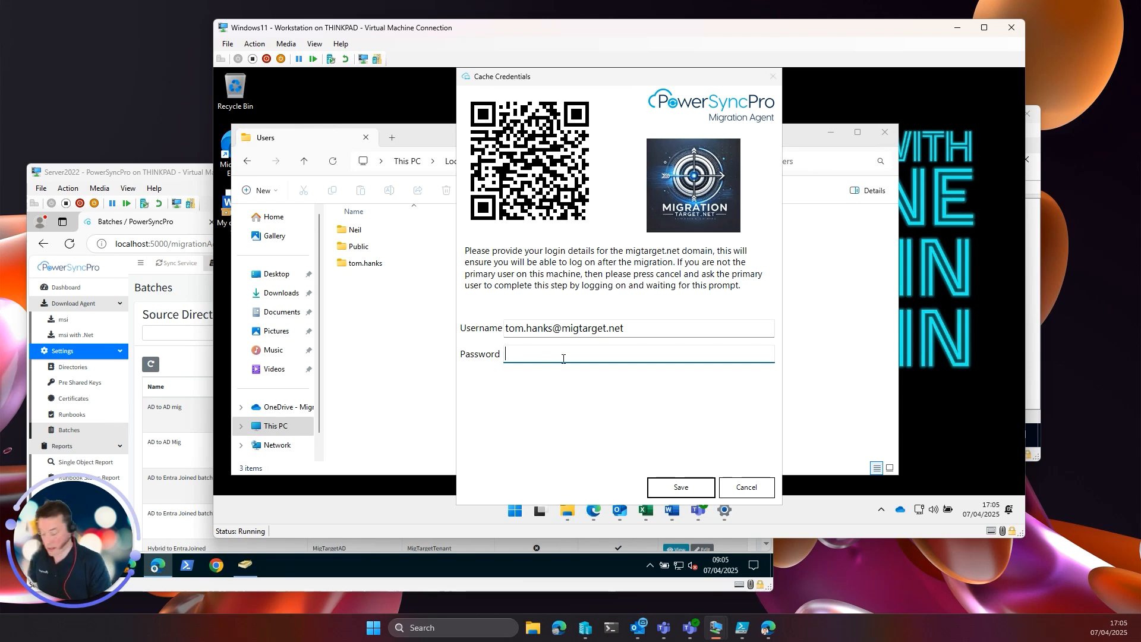
# Enter and submit the target-domain user's password in the Cache Credentials prompt.
pyautogui.write('**********')
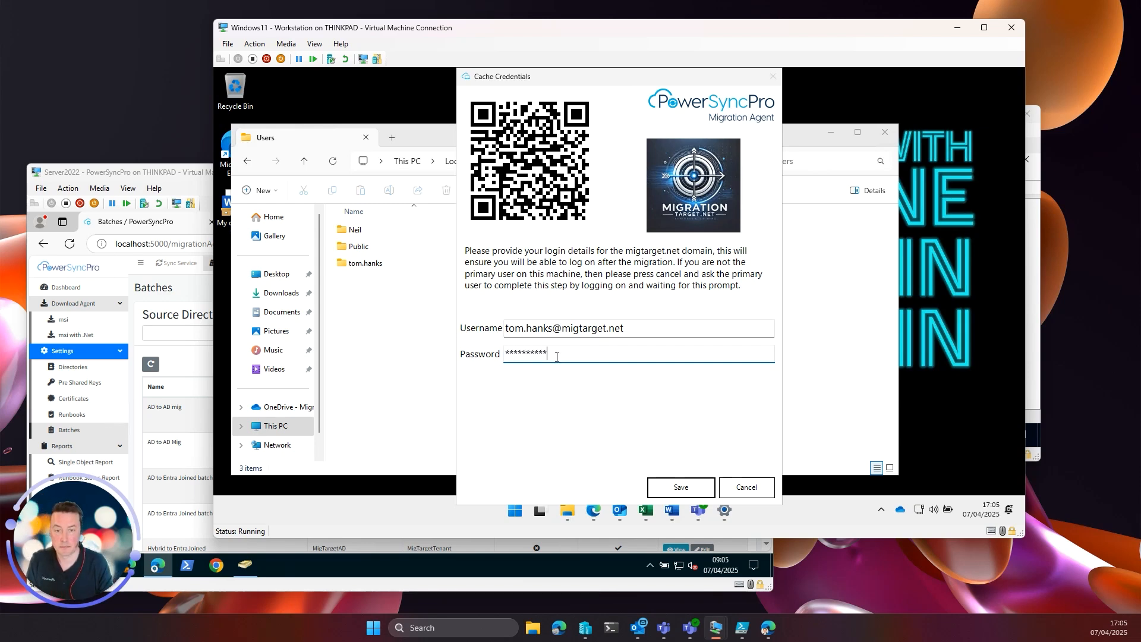
pyautogui.press('Return')
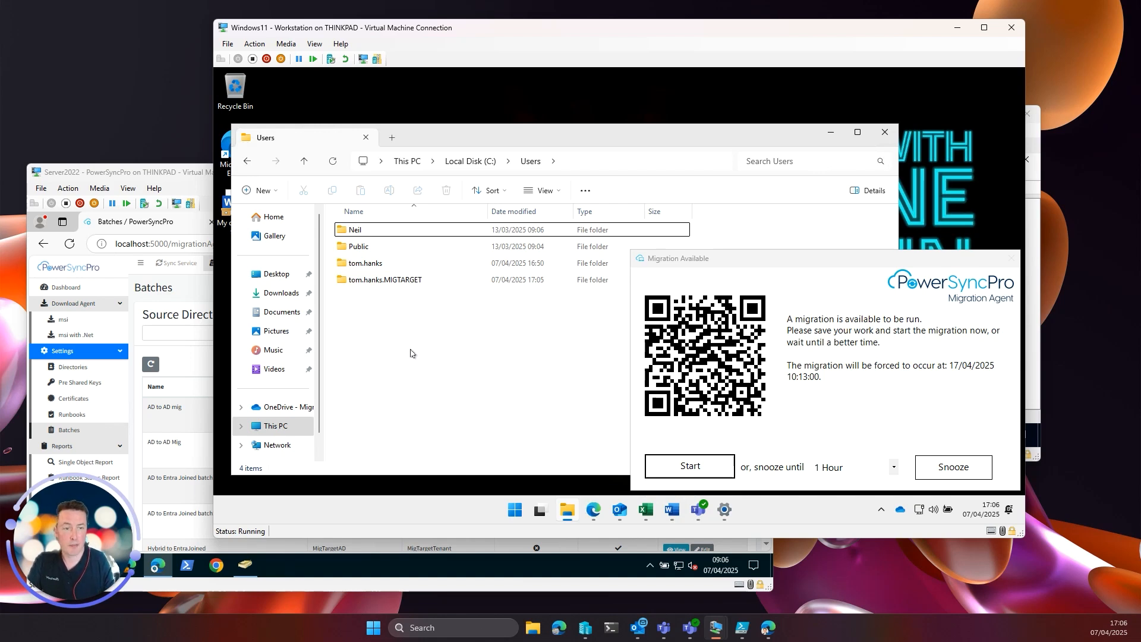
# Snooze the migration for 1 hour, close the Users folder, and check Word launches.
pyautogui.click(950, 468)
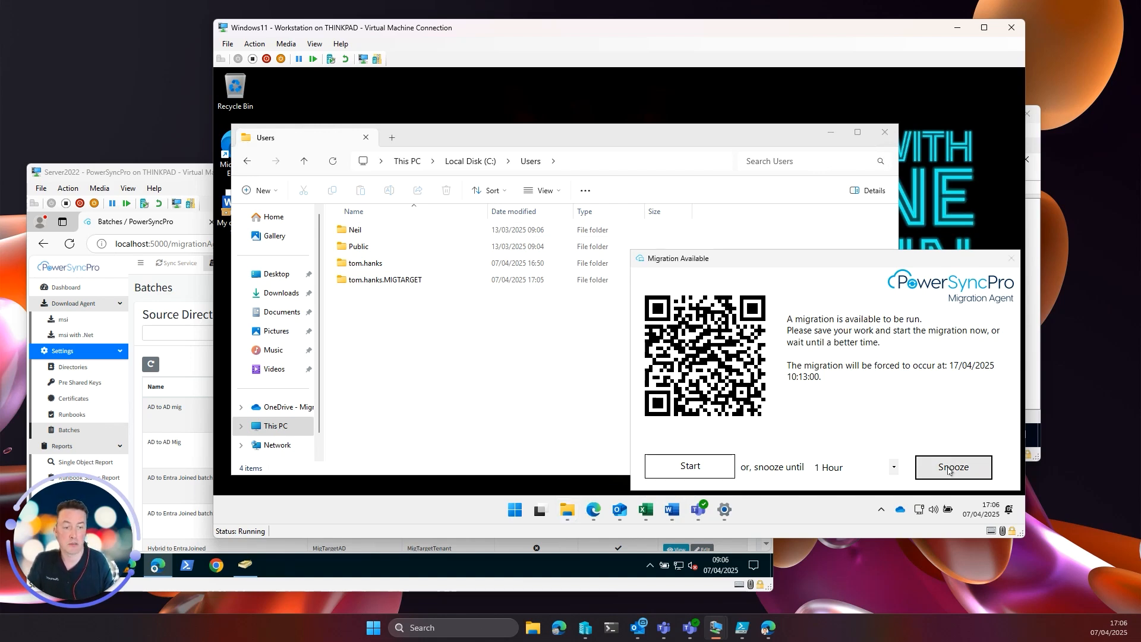
pyautogui.click(885, 132)
pyautogui.click(668, 518)
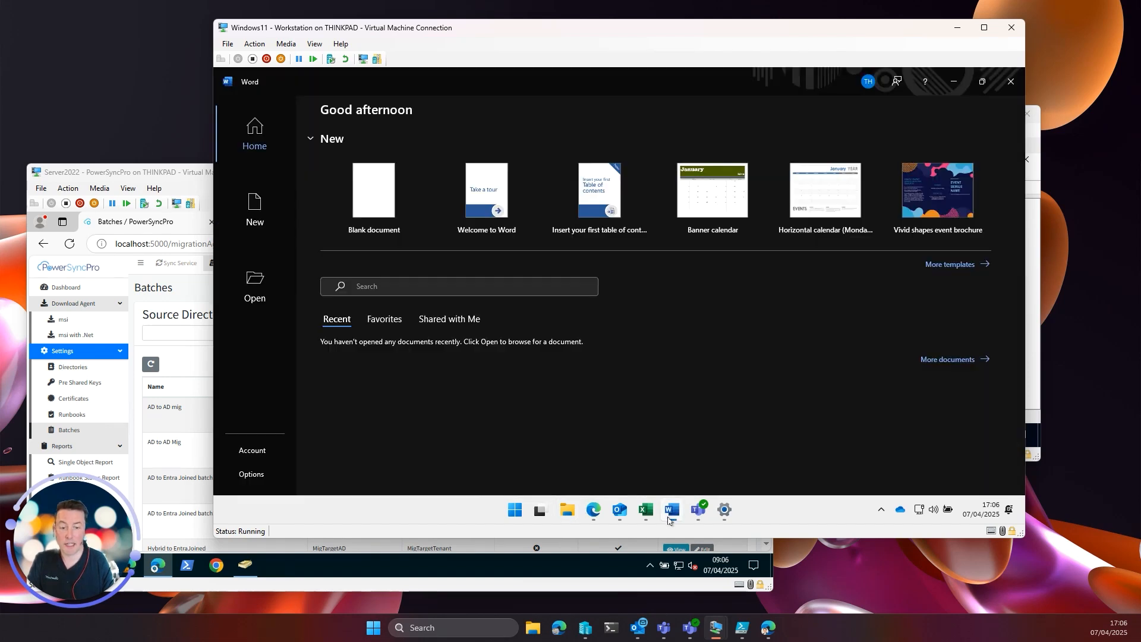
pyautogui.click(1009, 81)
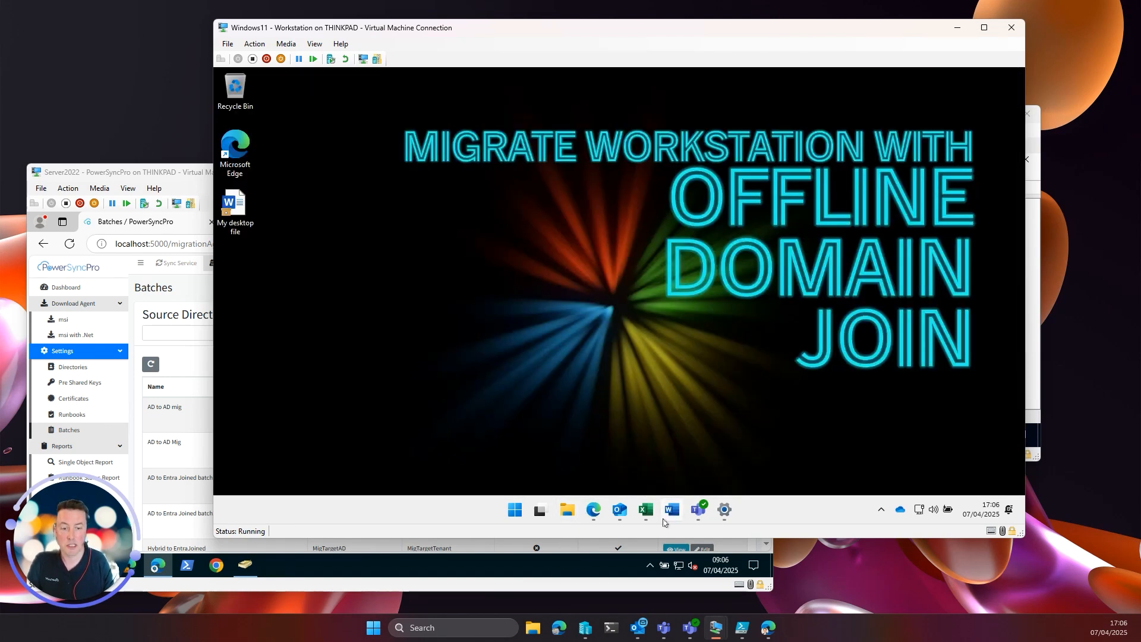
# Confirm Excel, Teams and Edge each launch, closing each afterwards.
pyautogui.click(646, 509)
pyautogui.click(1011, 81)
pyautogui.click(698, 509)
pyautogui.click(1013, 83)
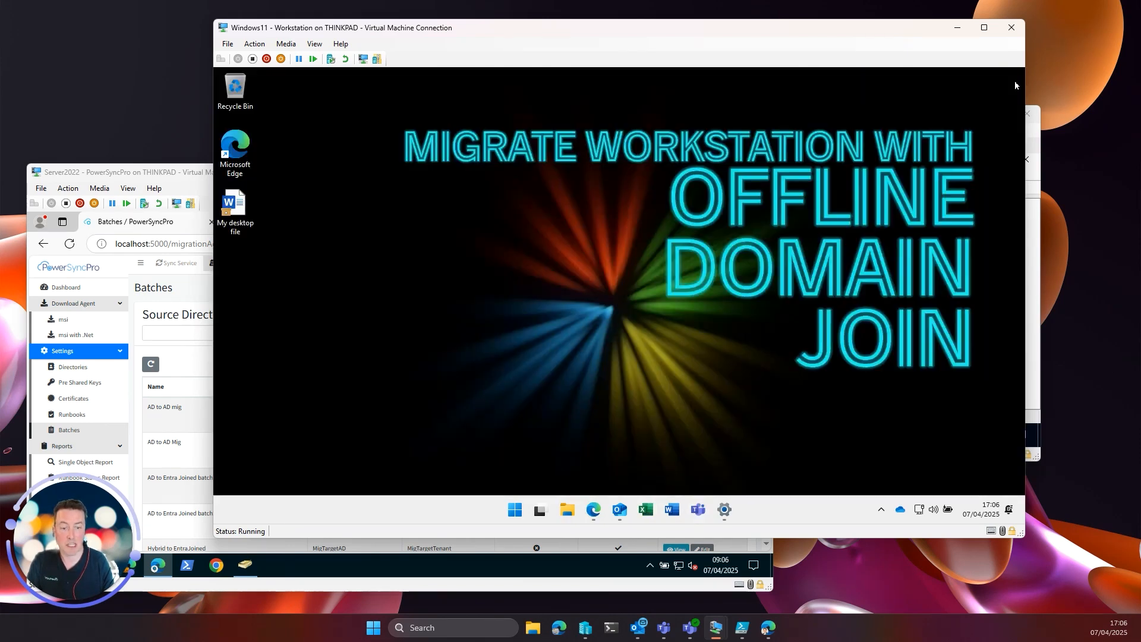
pyautogui.click(592, 513)
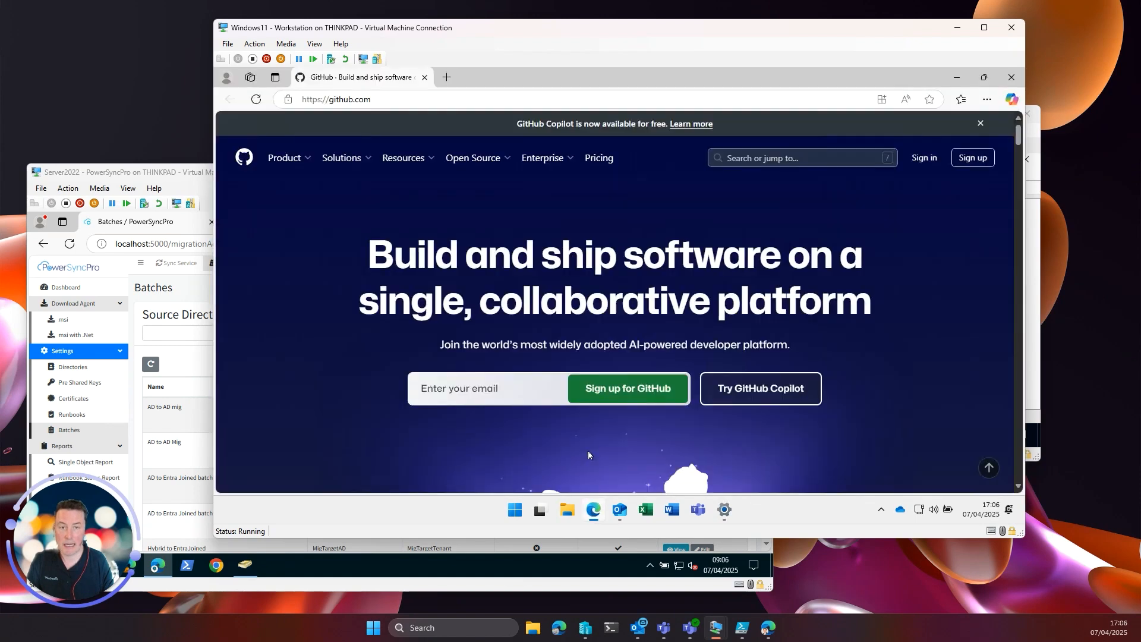
pyautogui.click(1012, 79)
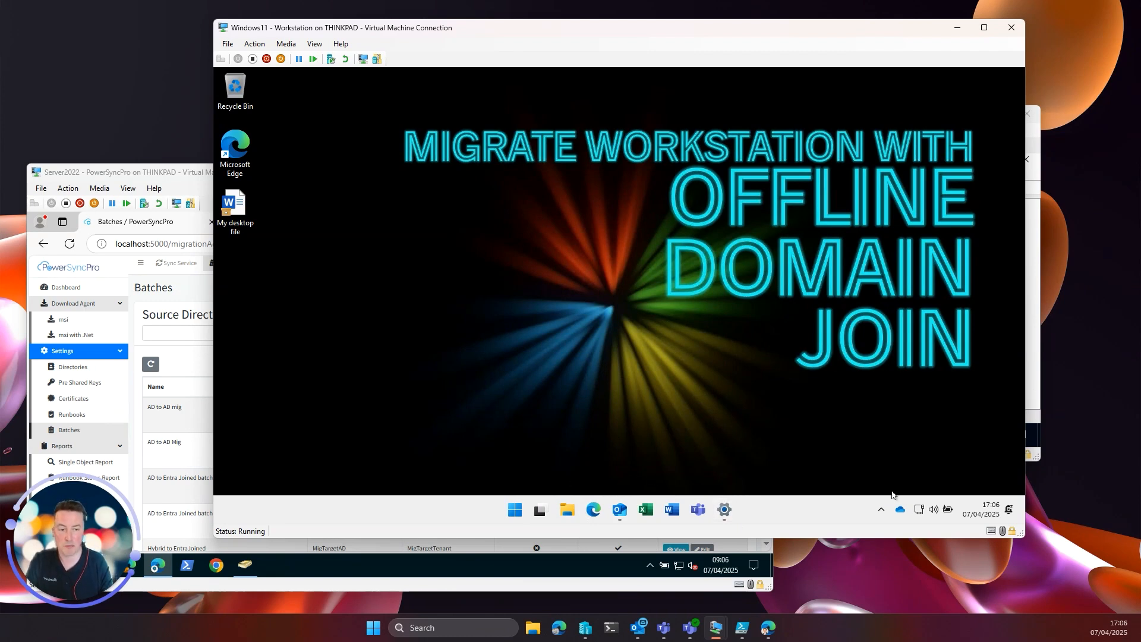
# Start the migration immediately via the PowerSyncPro tray icon's Migrate Now and dismiss the sign-out notice.
pyautogui.click(882, 509)
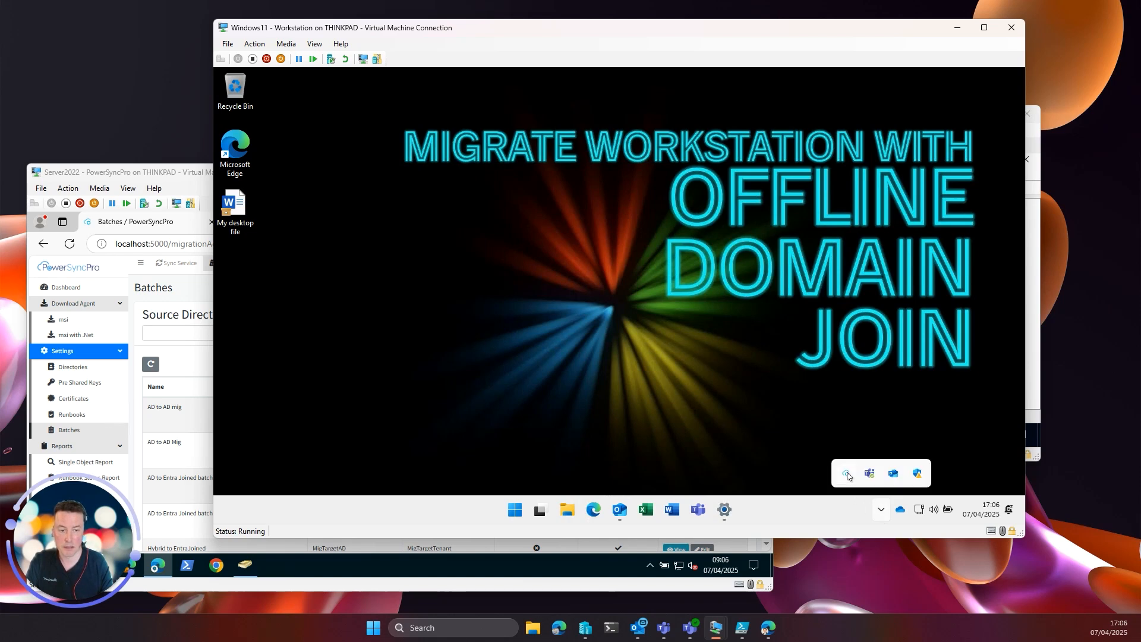
pyautogui.rightClick(846, 474)
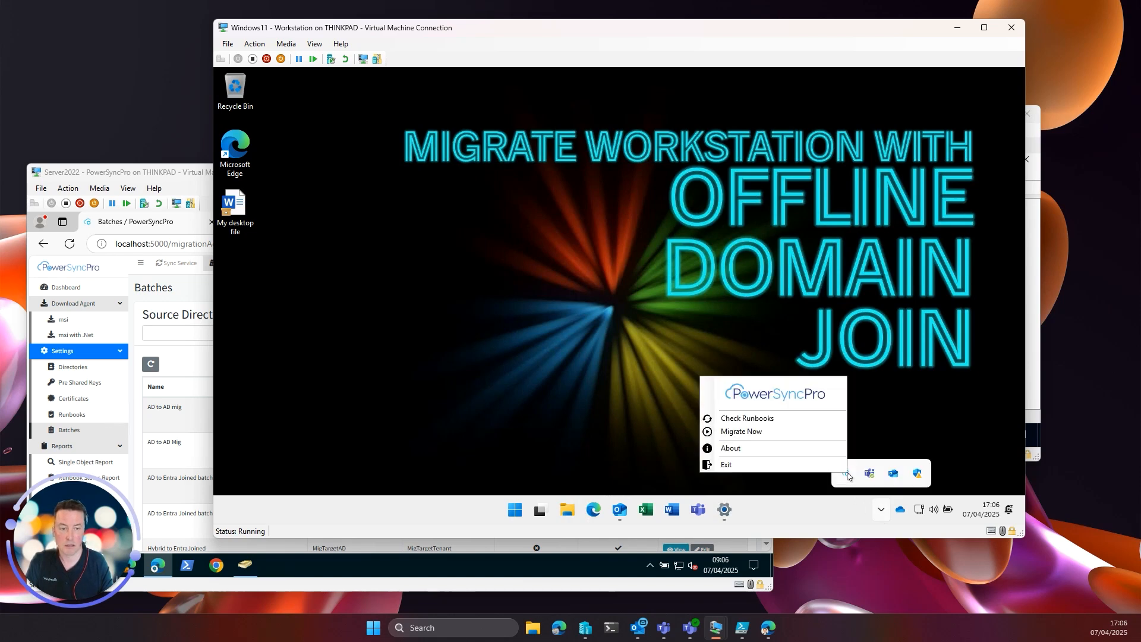
pyautogui.click(762, 433)
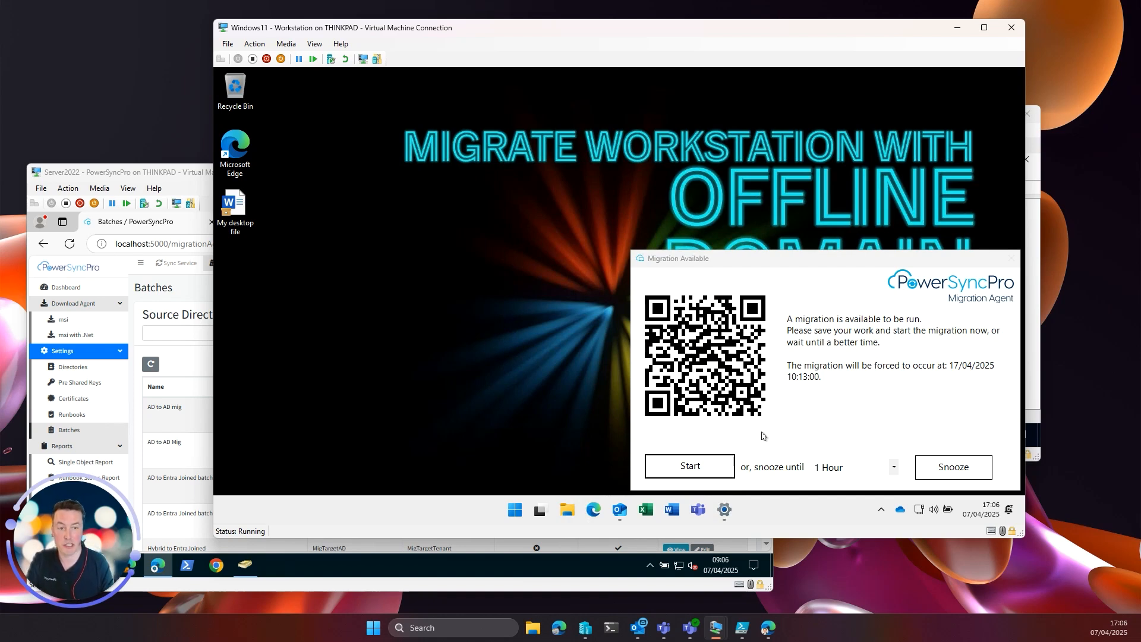
pyautogui.click(690, 464)
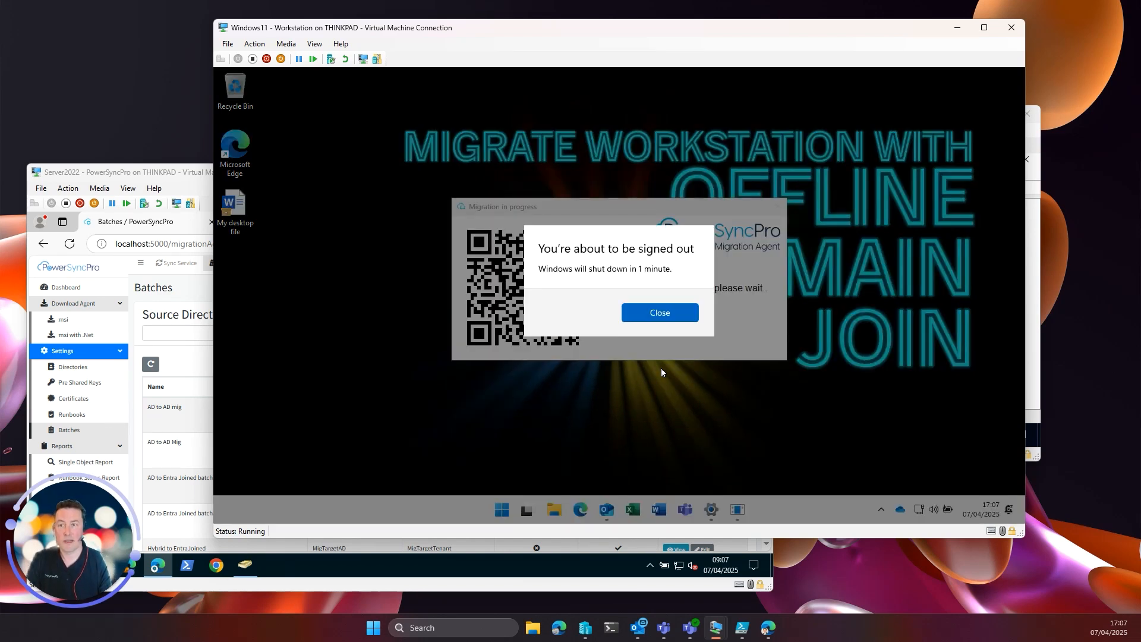
pyautogui.click(659, 315)
# Restart the workstation from the Start menu's power options.
pyautogui.click(515, 508)
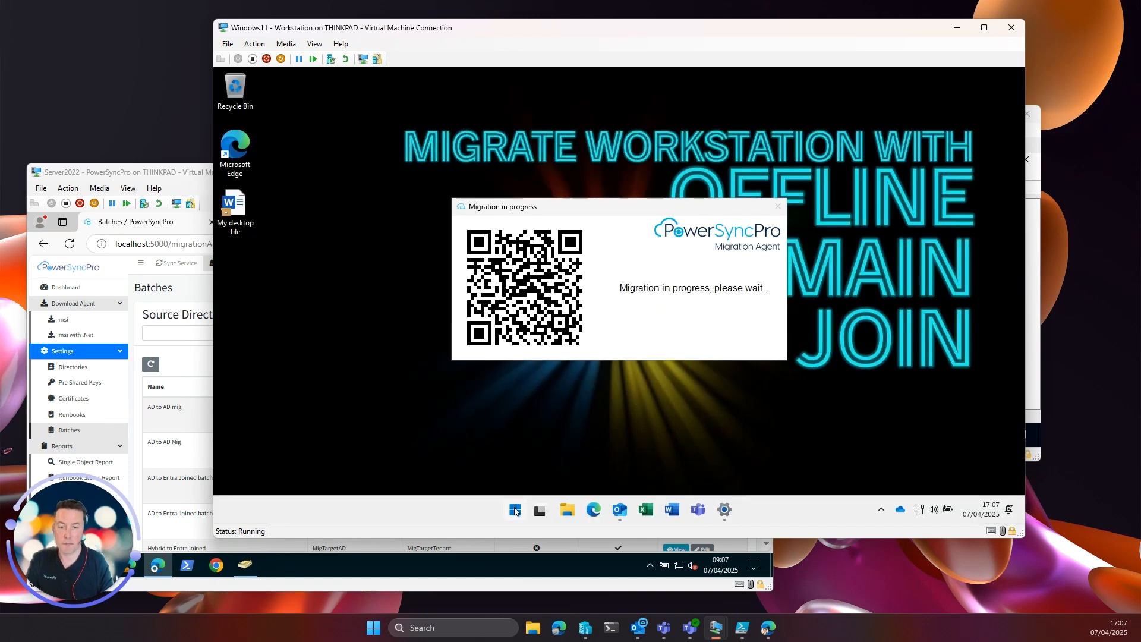
pyautogui.click(766, 469)
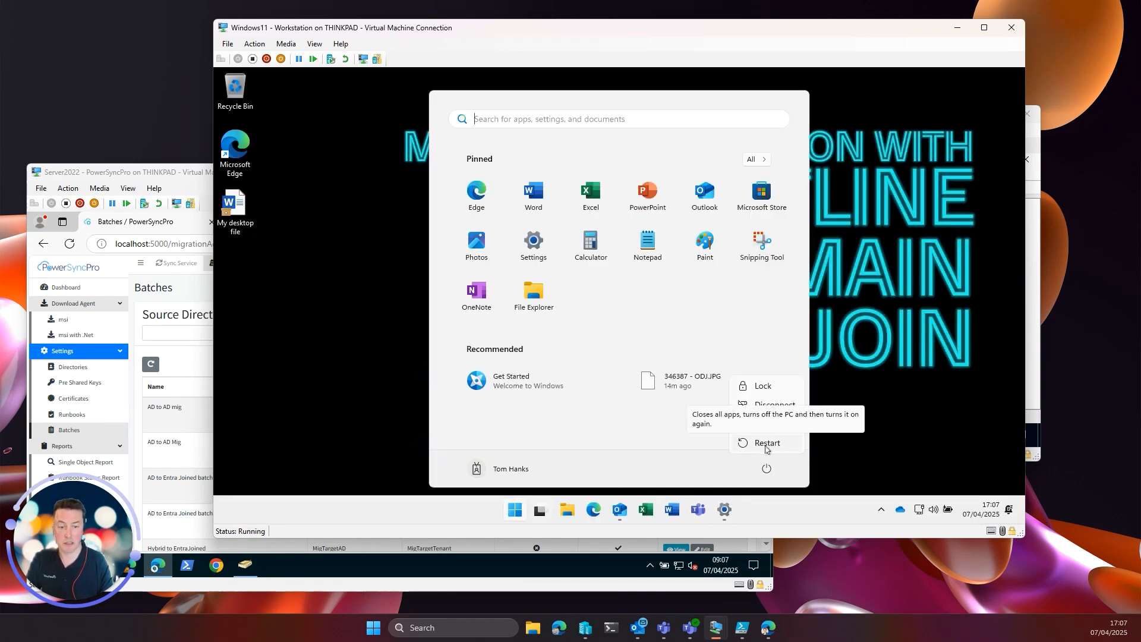
pyautogui.click(767, 445)
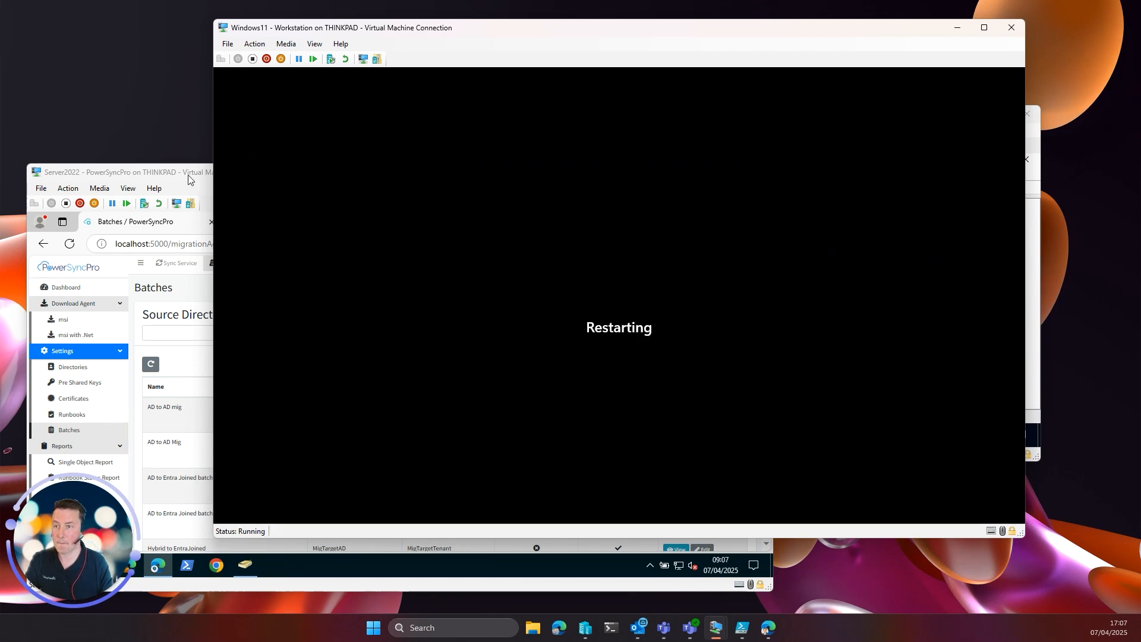
# Maximise the Server2022 session, reconnect, and show the Runbooks list under Settings.
pyautogui.moveTo(182, 175); pyautogui.dragTo(360, 114)
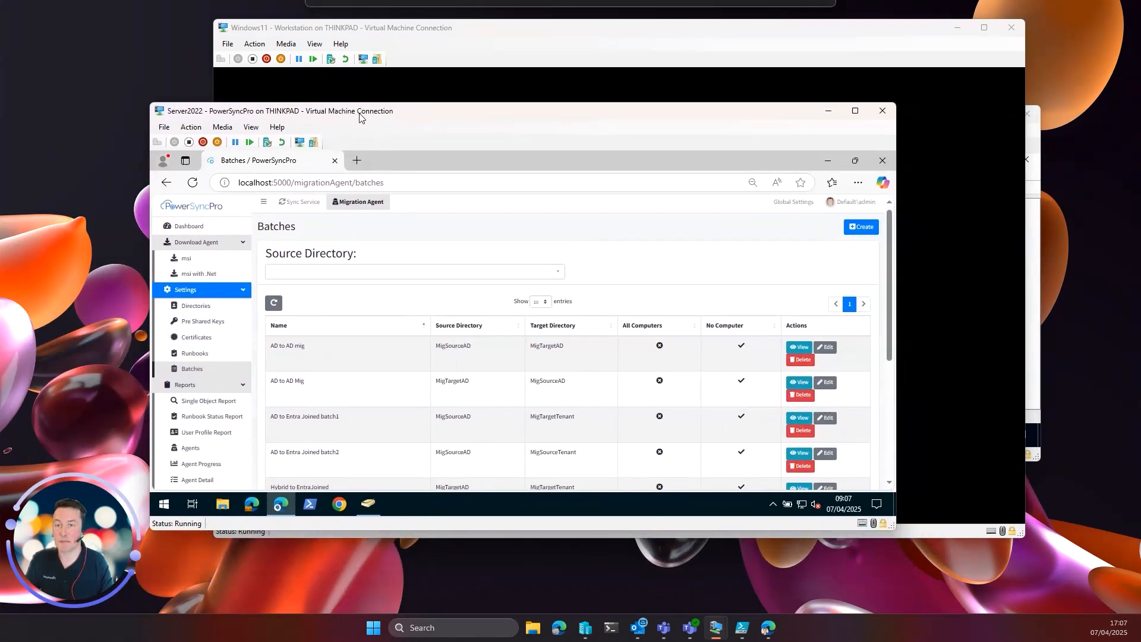
pyautogui.doubleClick(408, 118)
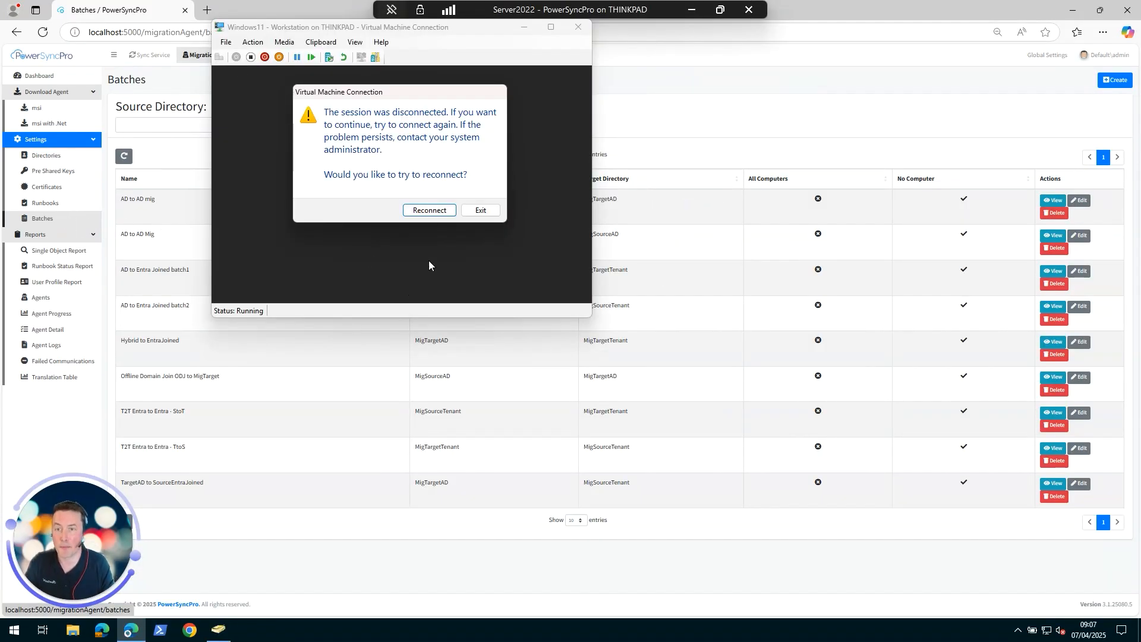
pyautogui.click(428, 211)
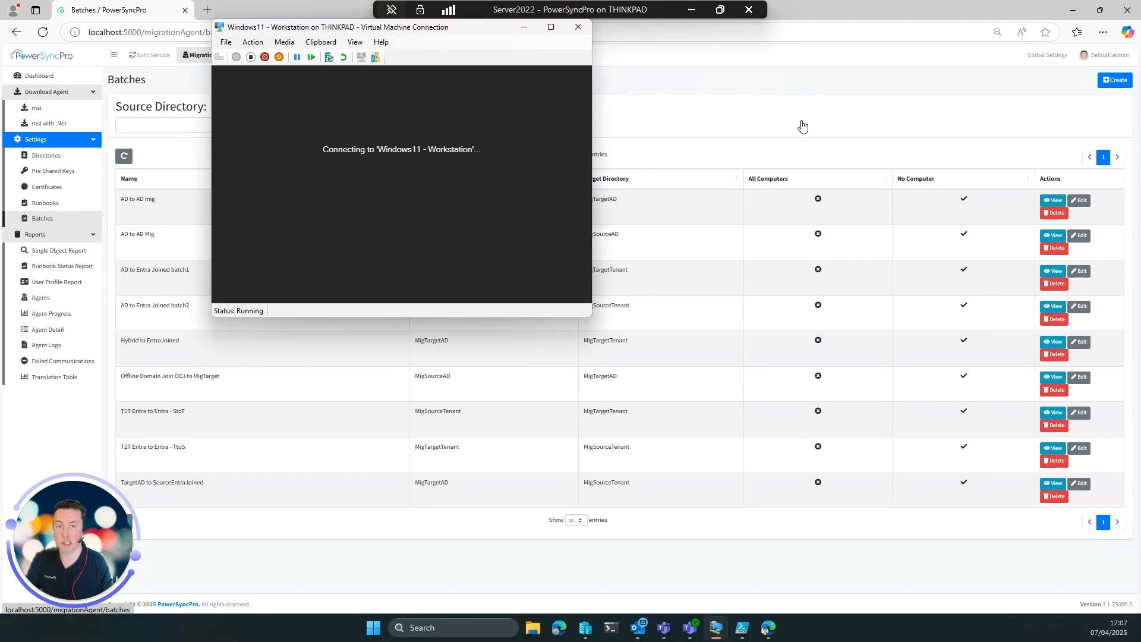
pyautogui.click(897, 115)
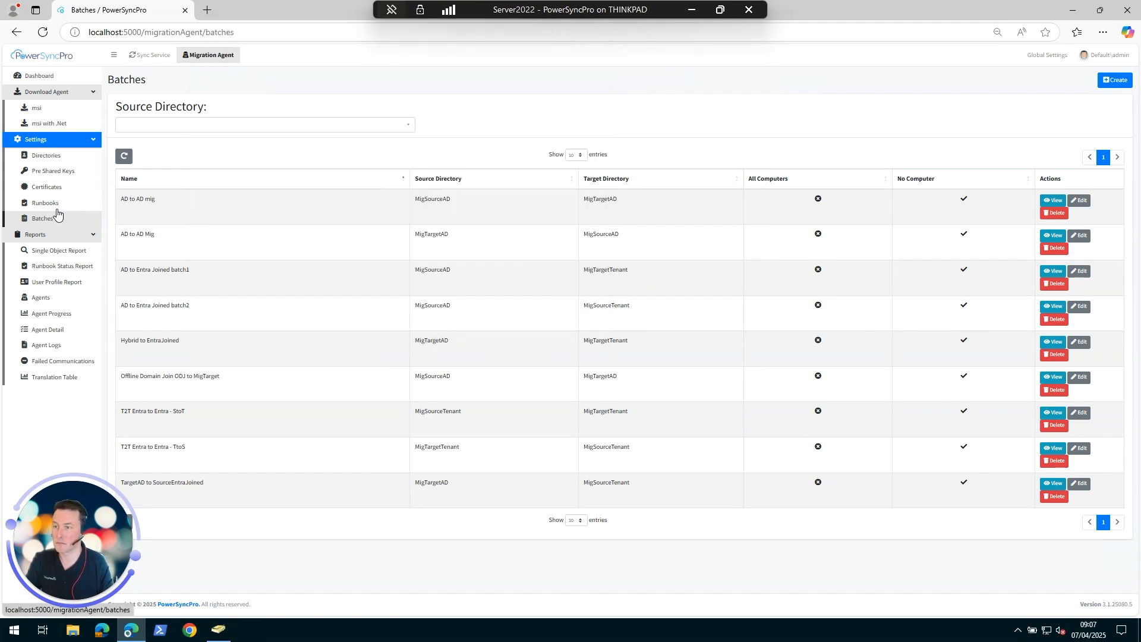
pyautogui.click(50, 204)
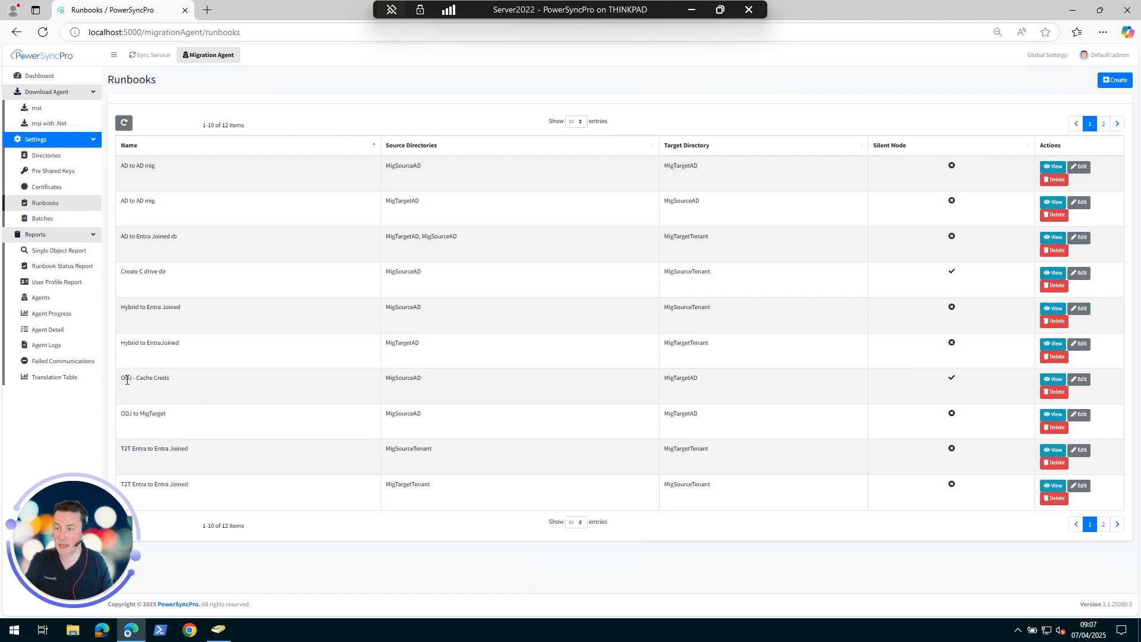
pyautogui.moveTo(123, 379); pyautogui.dragTo(171, 381)
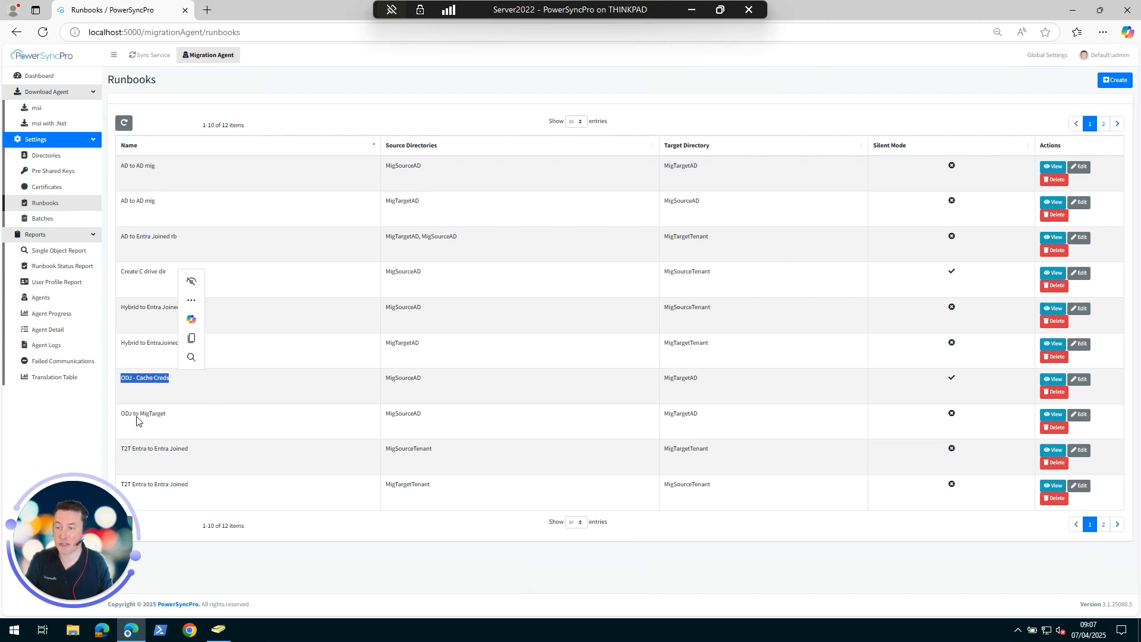
pyautogui.moveTo(124, 416); pyautogui.dragTo(165, 414)
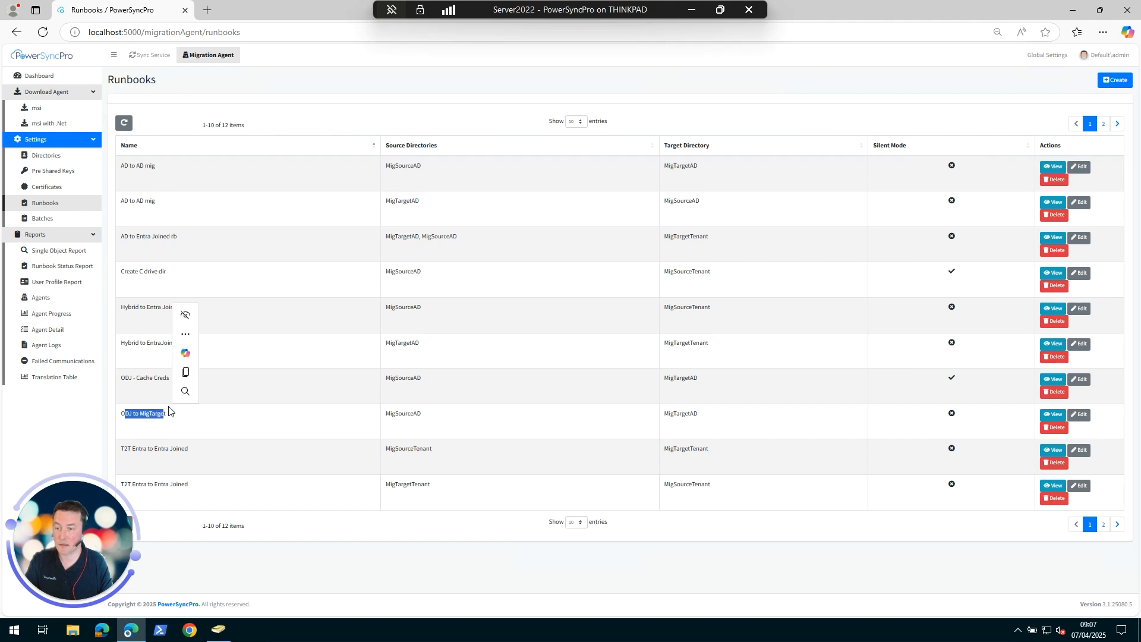
pyautogui.click(291, 394)
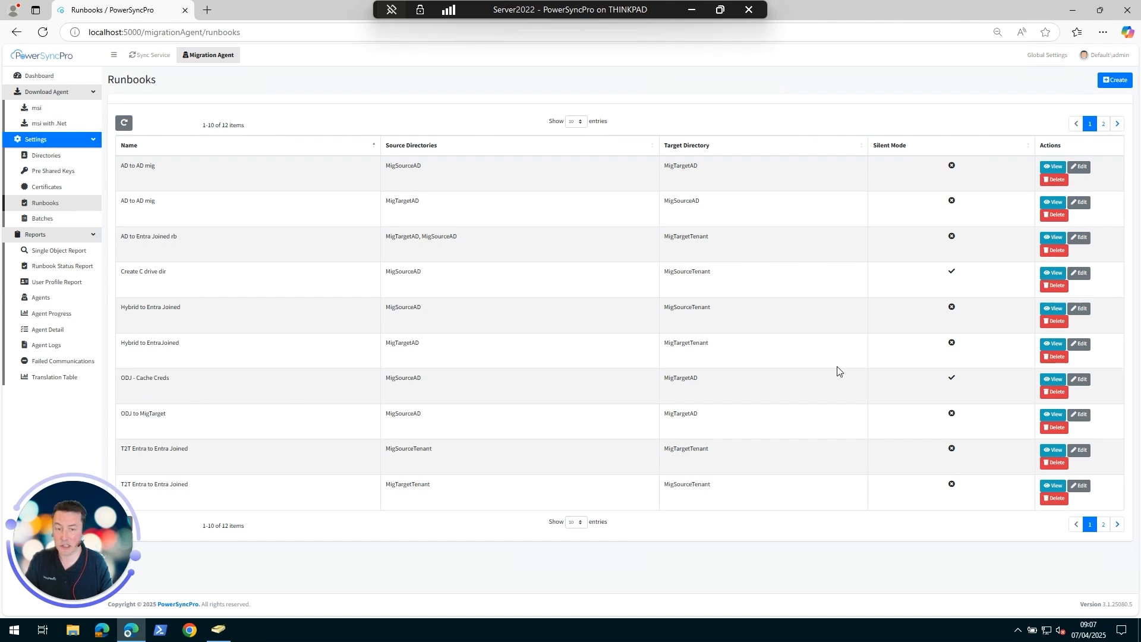
pyautogui.click(1076, 379)
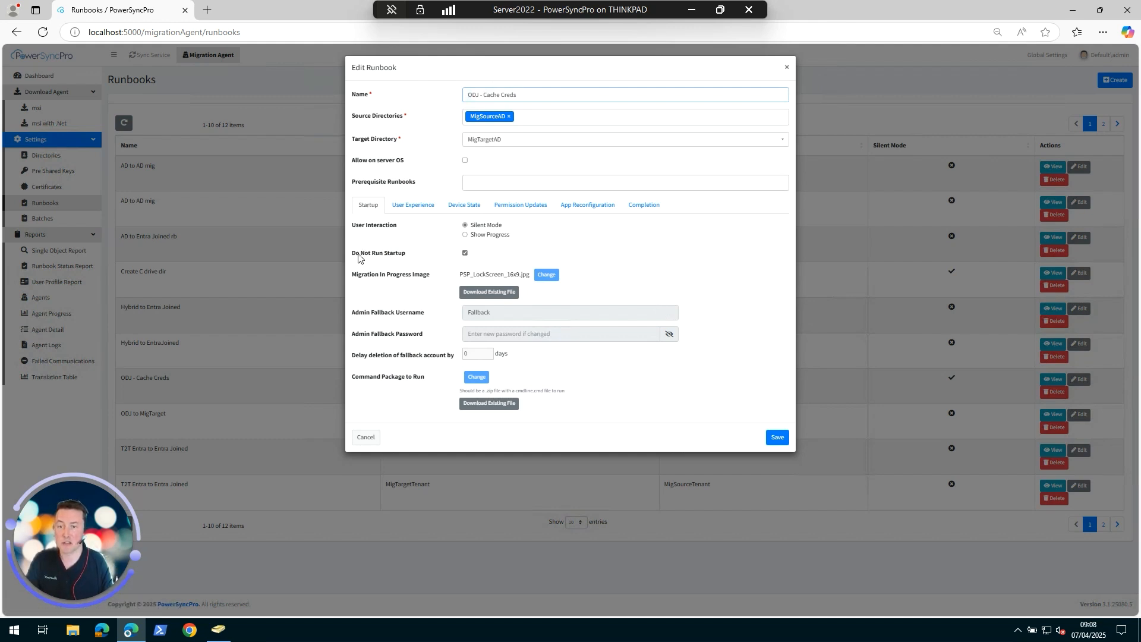
pyautogui.click(464, 208)
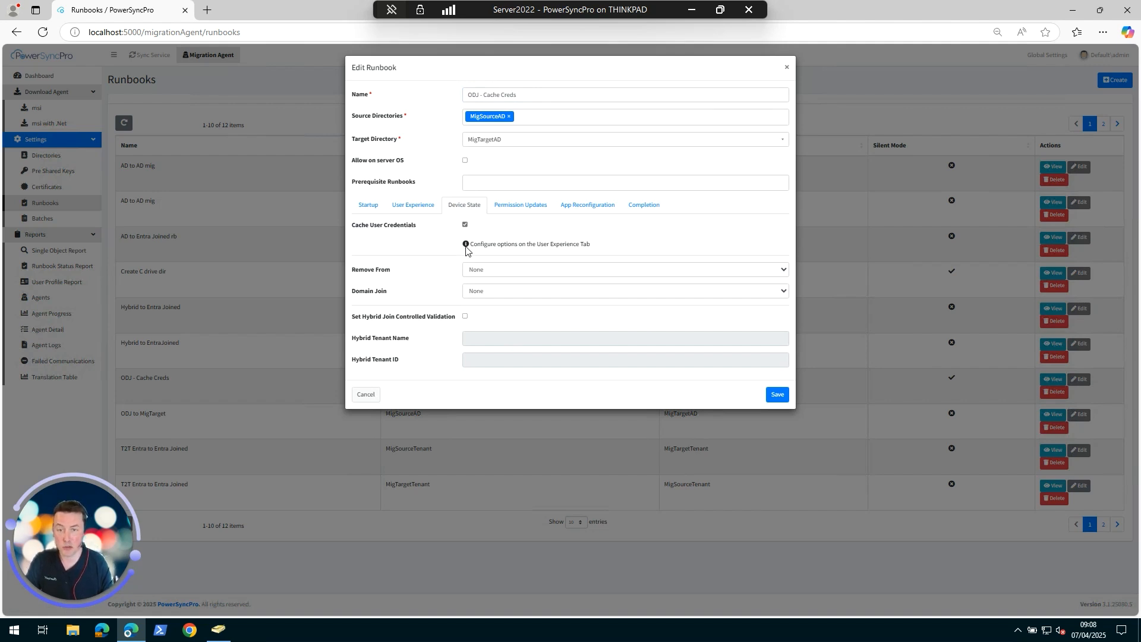
pyautogui.press('Num_Lock')
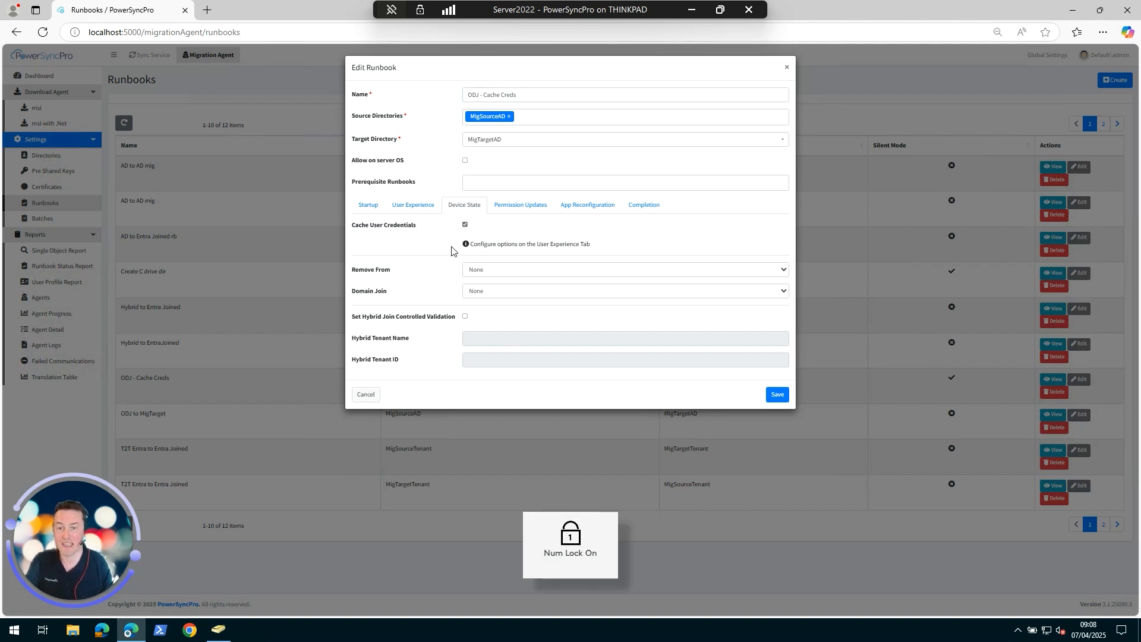
pyautogui.press('Num_Lock')
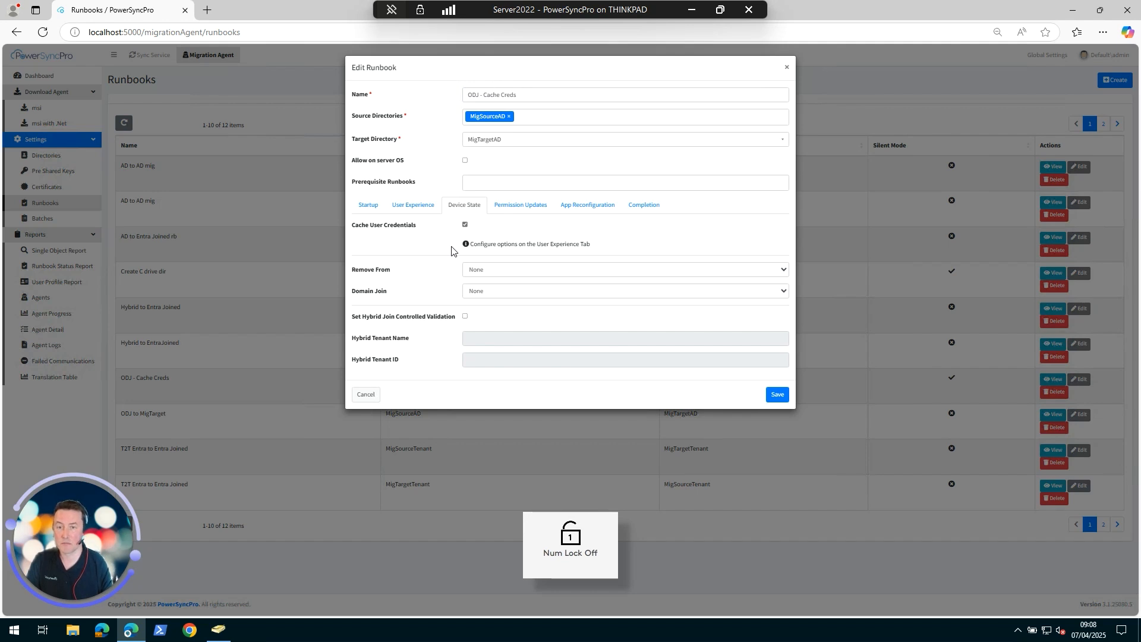
pyautogui.click(365, 395)
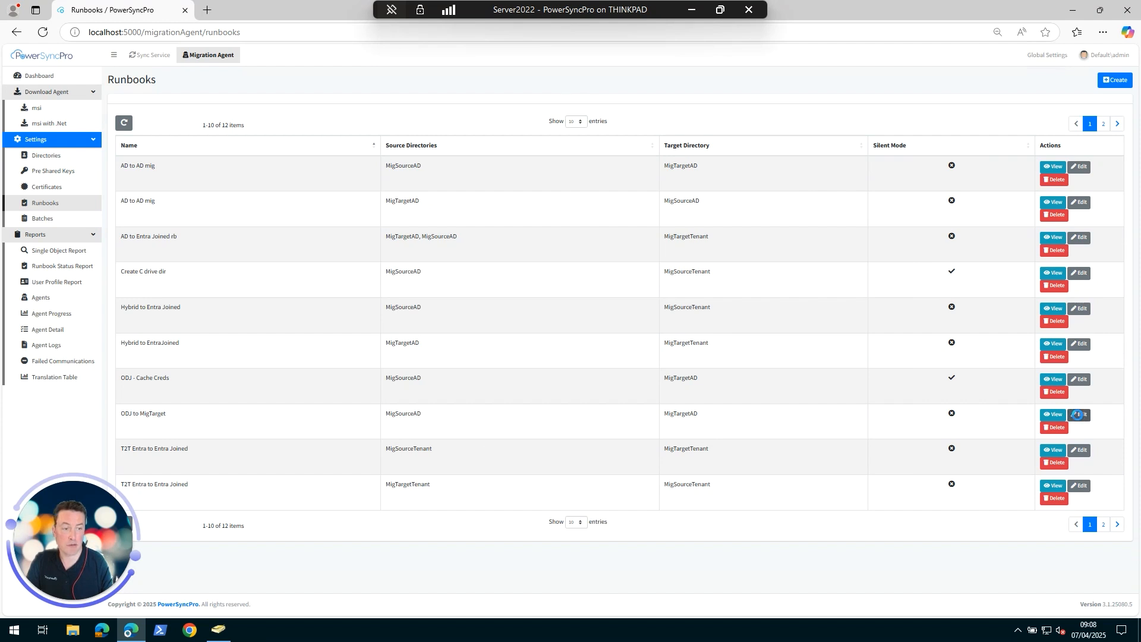
# Edit the ODJ to MigTarget runbook to view its ODJ - Cache Creds prerequisite.
pyautogui.click(1079, 416)
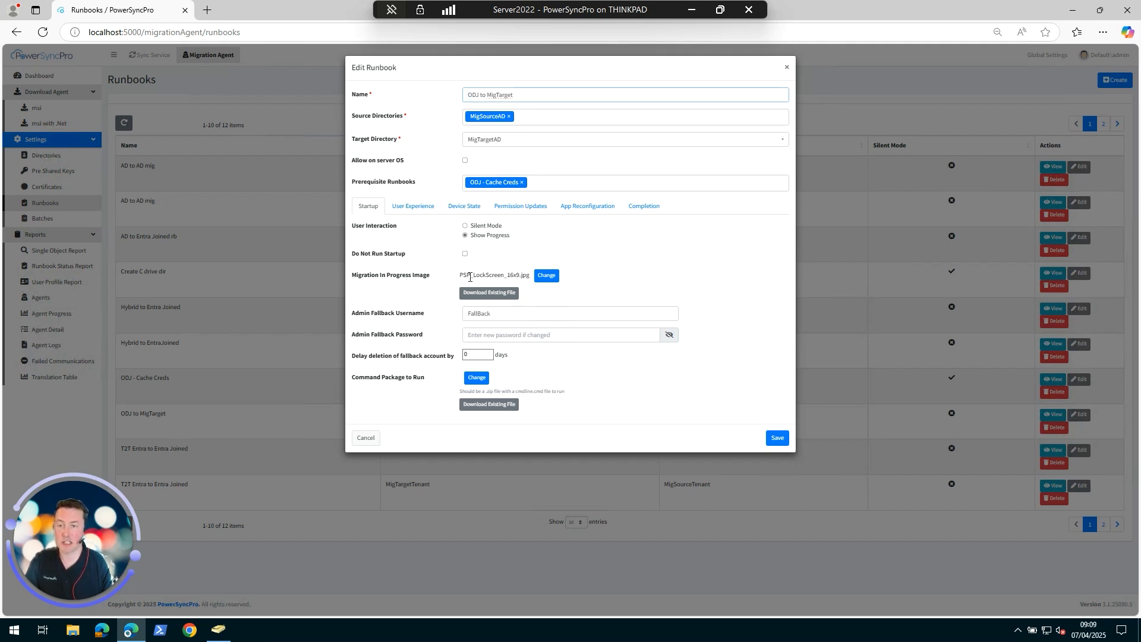
# Window the server session and move the Windows 11 VM right to show its MIGTARGET sign-in screen.
pyautogui.doubleClick(587, 11)
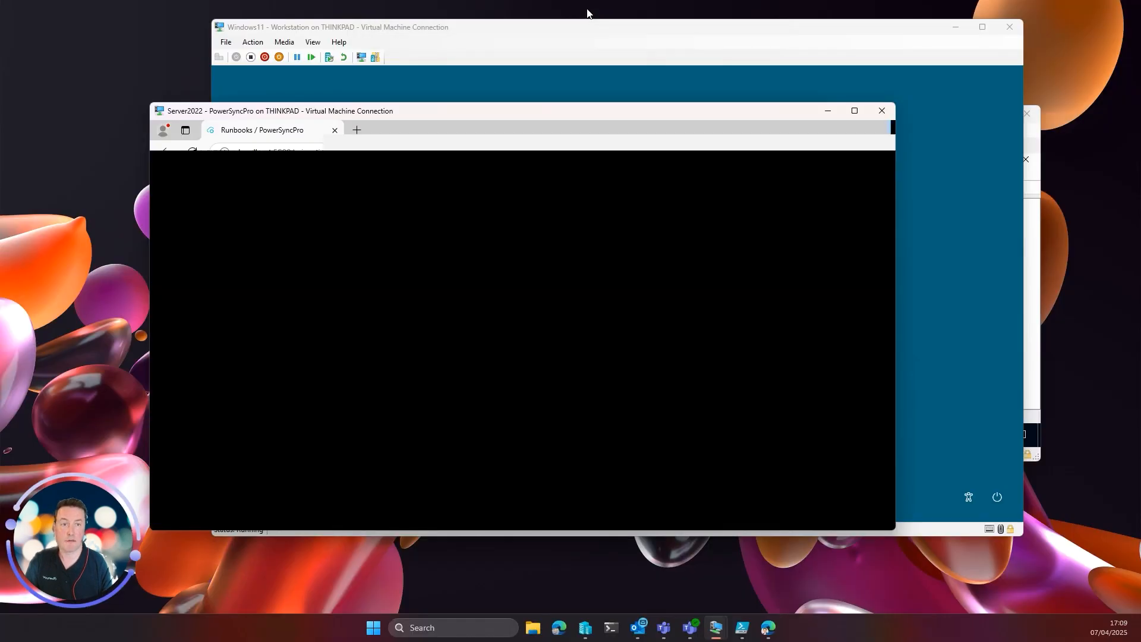
pyautogui.click(589, 30)
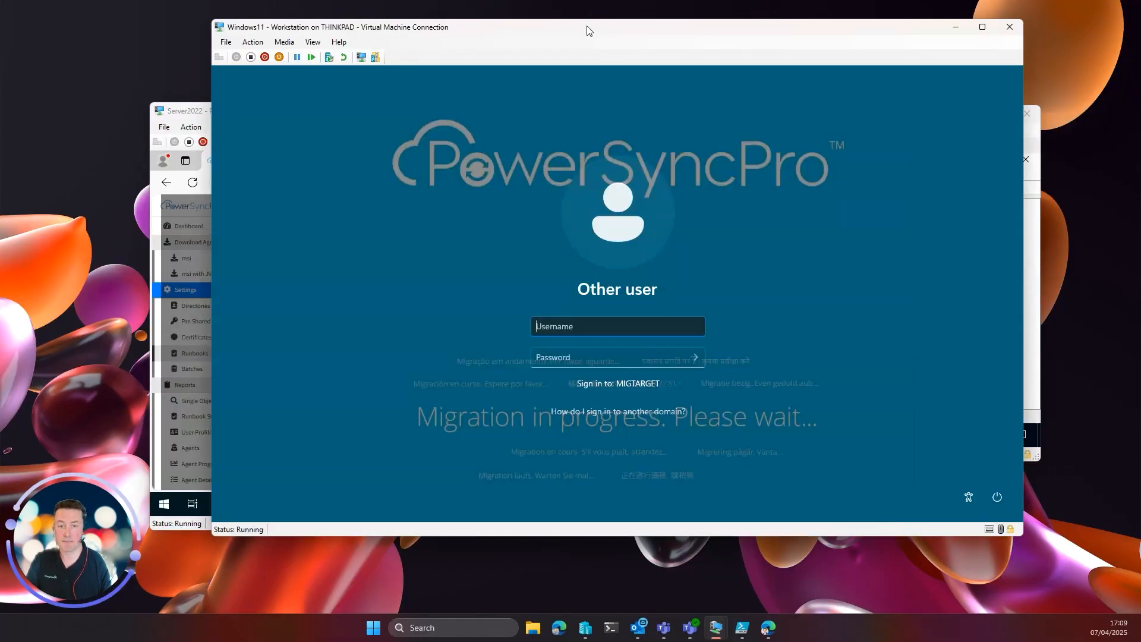
pyautogui.moveTo(587, 31); pyautogui.dragTo(663, 34)
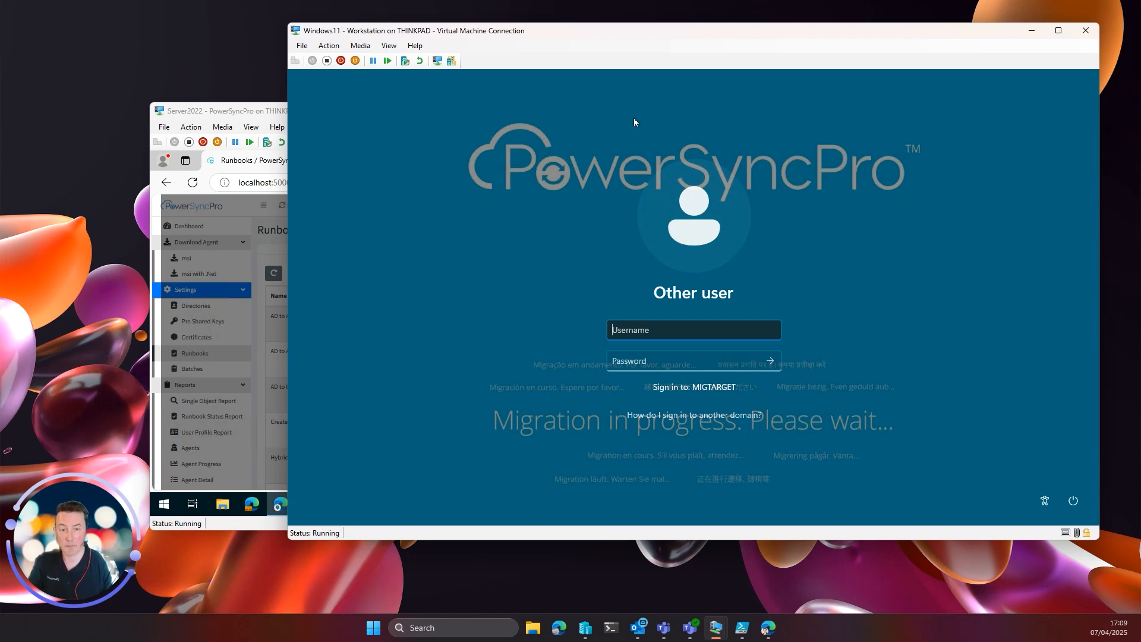
# Return the Server2022 session to full screen and show the ODJ to MigTarget runbook's User Experience tab.
pyautogui.click(268, 111)
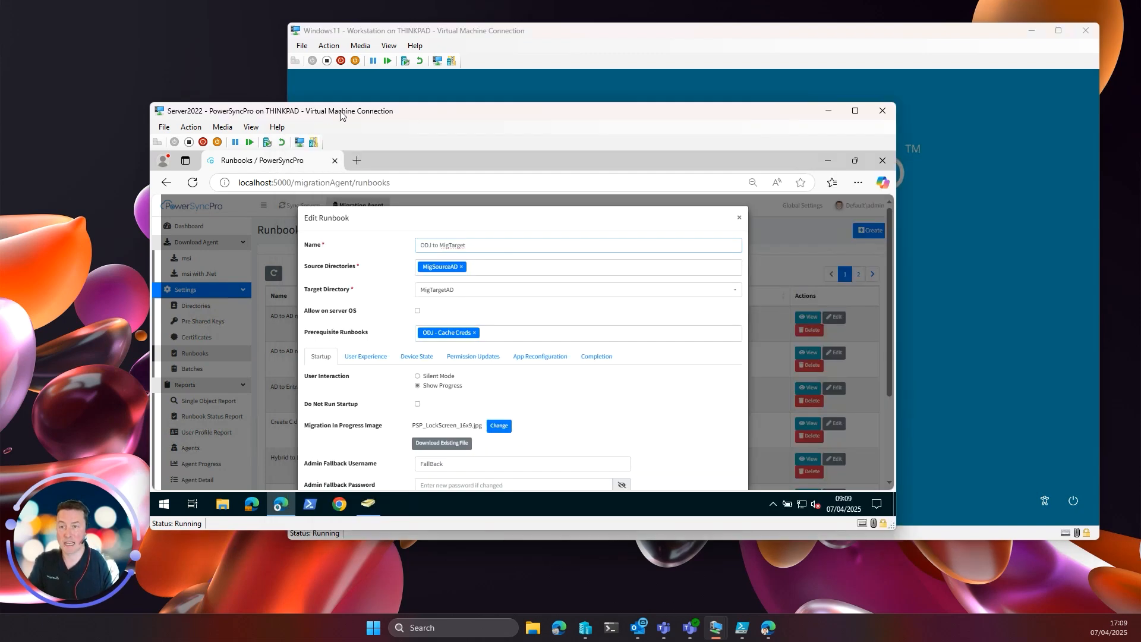
pyautogui.doubleClick(340, 115)
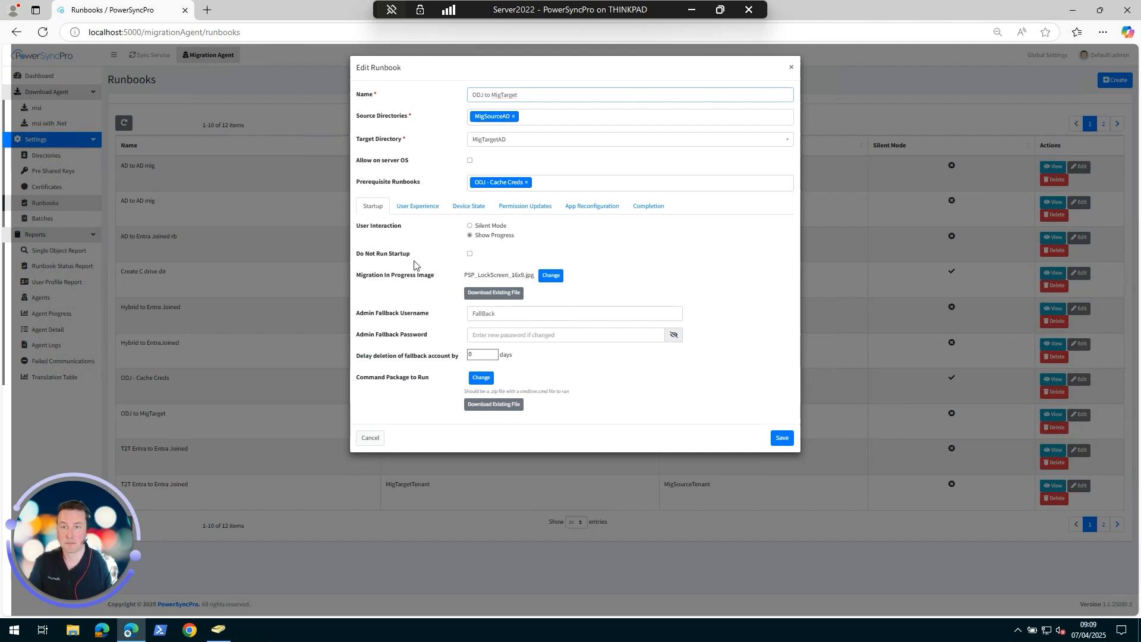
pyautogui.click(416, 207)
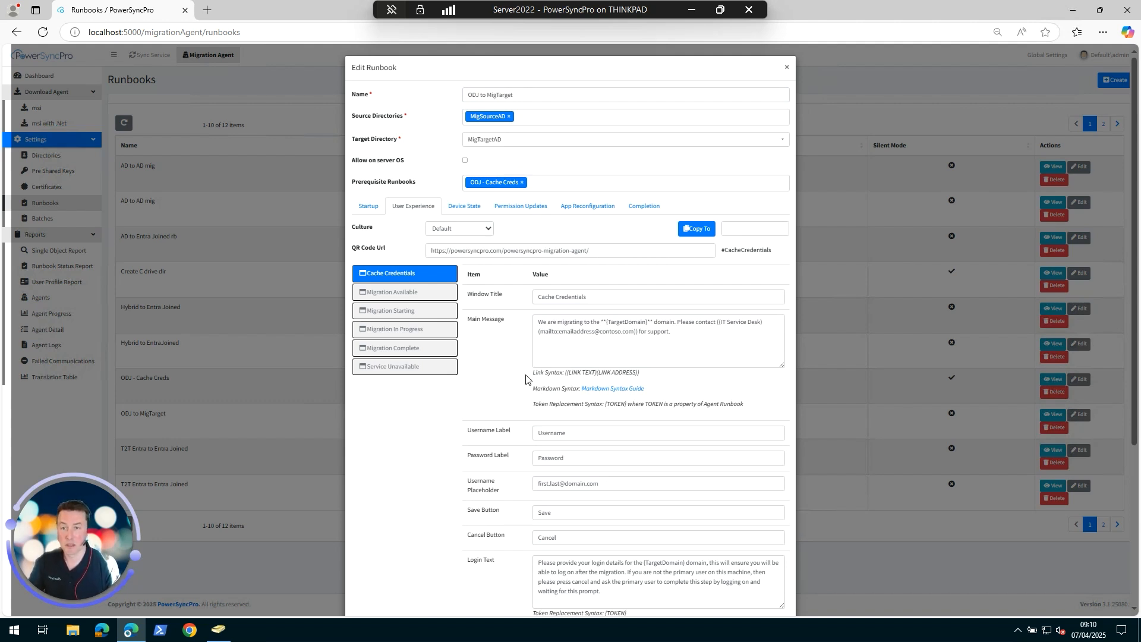
# Highlight the QR code URL and part of the current prompt's main message text.
pyautogui.moveTo(629, 249); pyautogui.dragTo(429, 246)
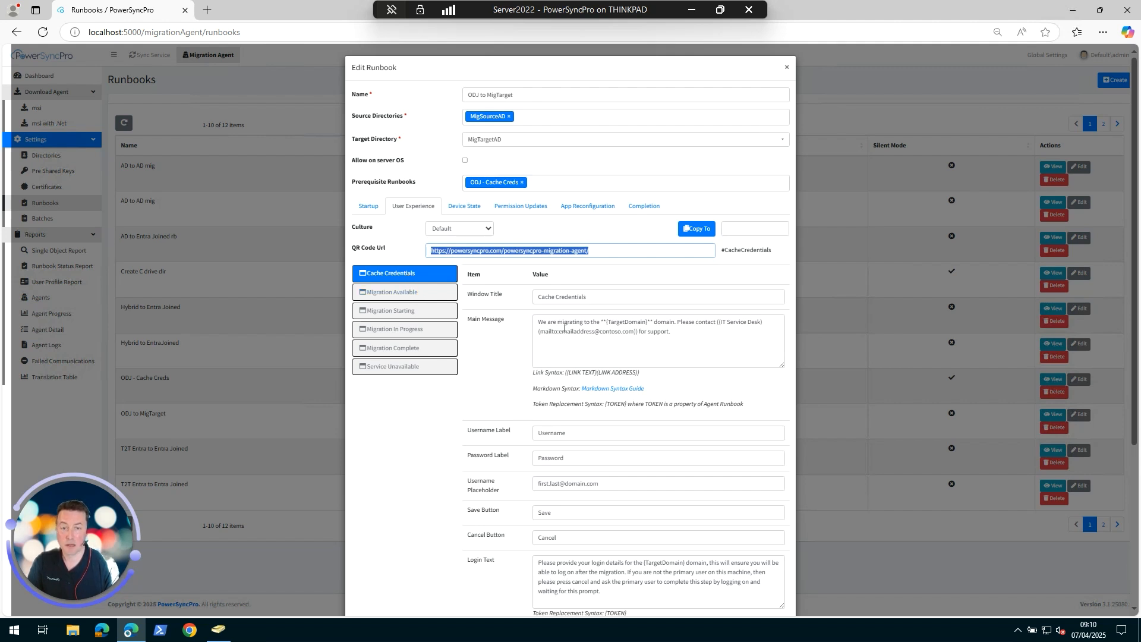
pyautogui.moveTo(565, 322); pyautogui.dragTo(702, 324)
pyautogui.click(698, 335)
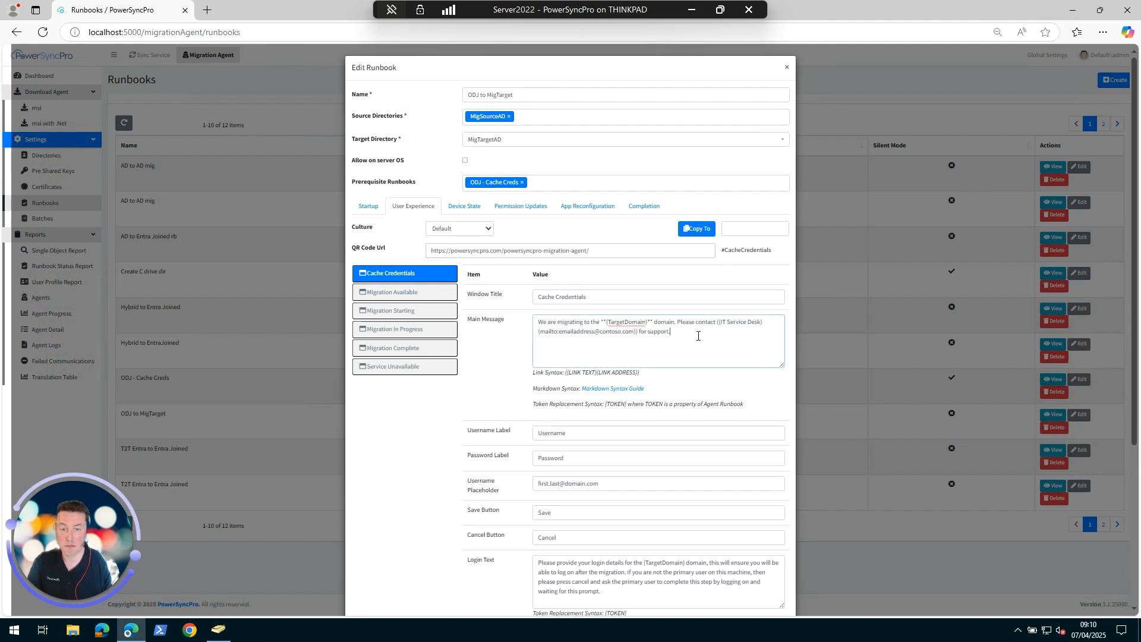
# Step through the Migration Available to Service Unavailable messages, then select Cache Credentials and check cultures.
pyautogui.click(392, 295)
pyautogui.click(413, 320)
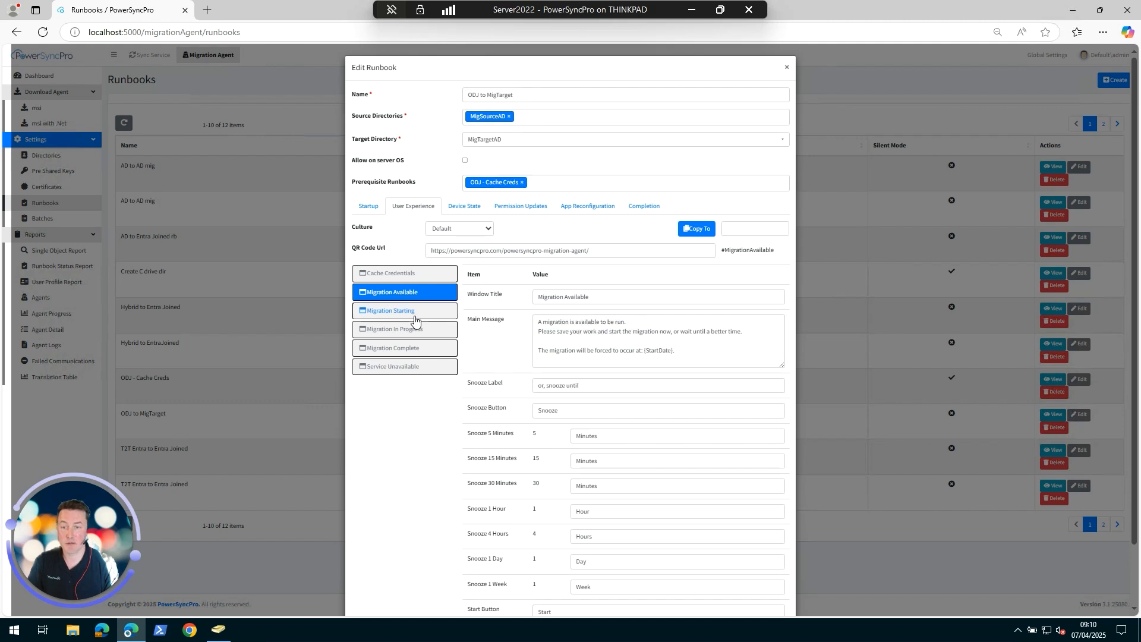
pyautogui.click(402, 333)
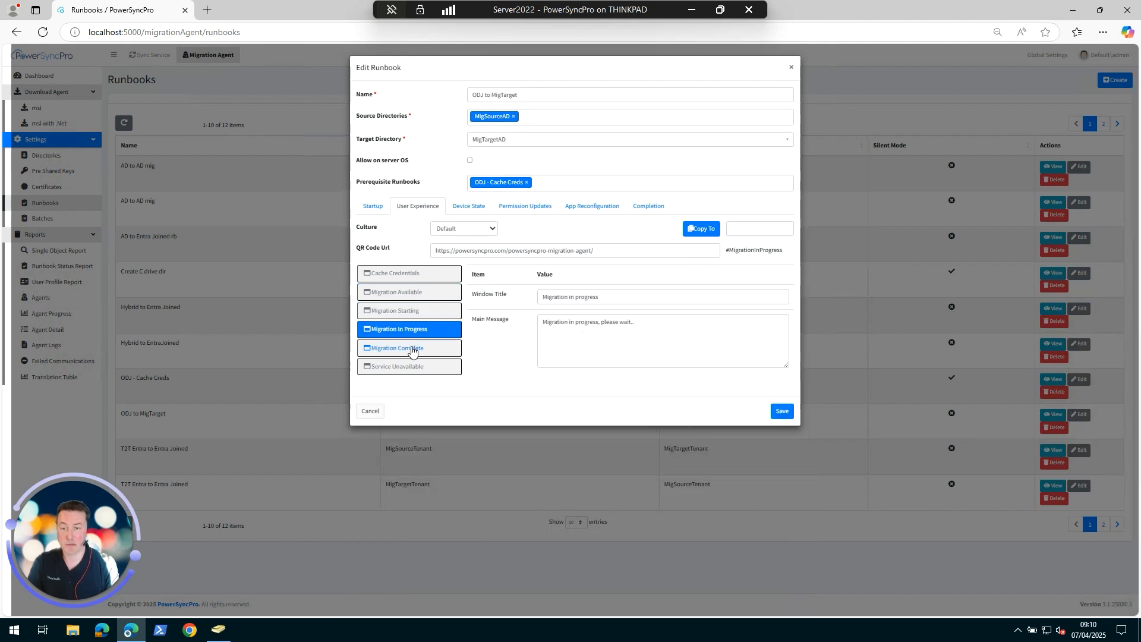
pyautogui.click(401, 351)
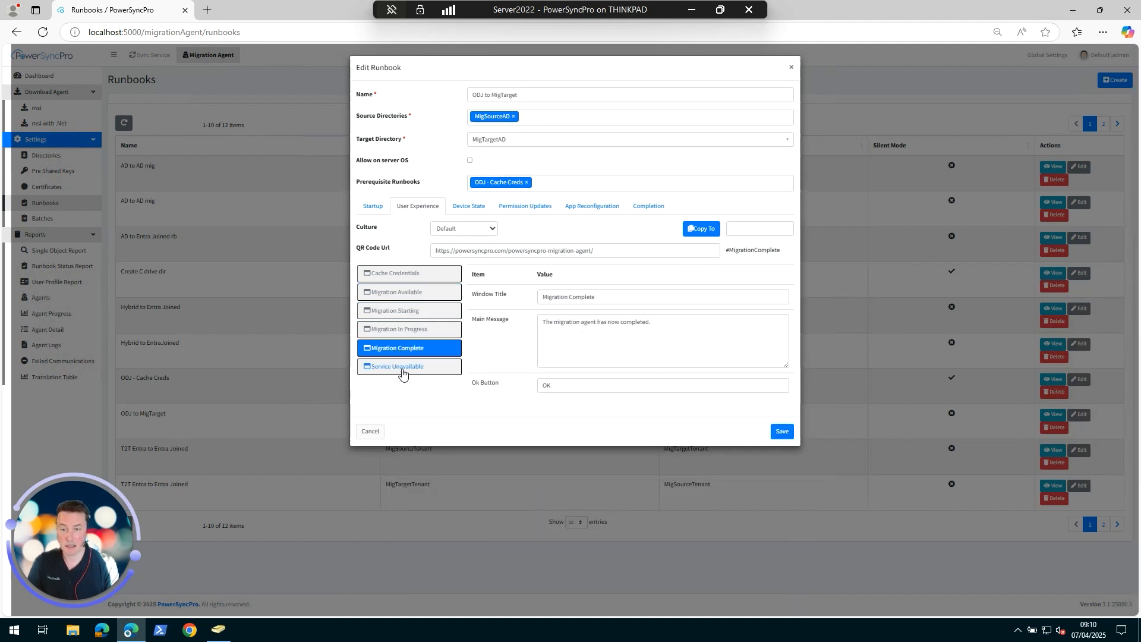
pyautogui.click(402, 369)
pyautogui.click(404, 275)
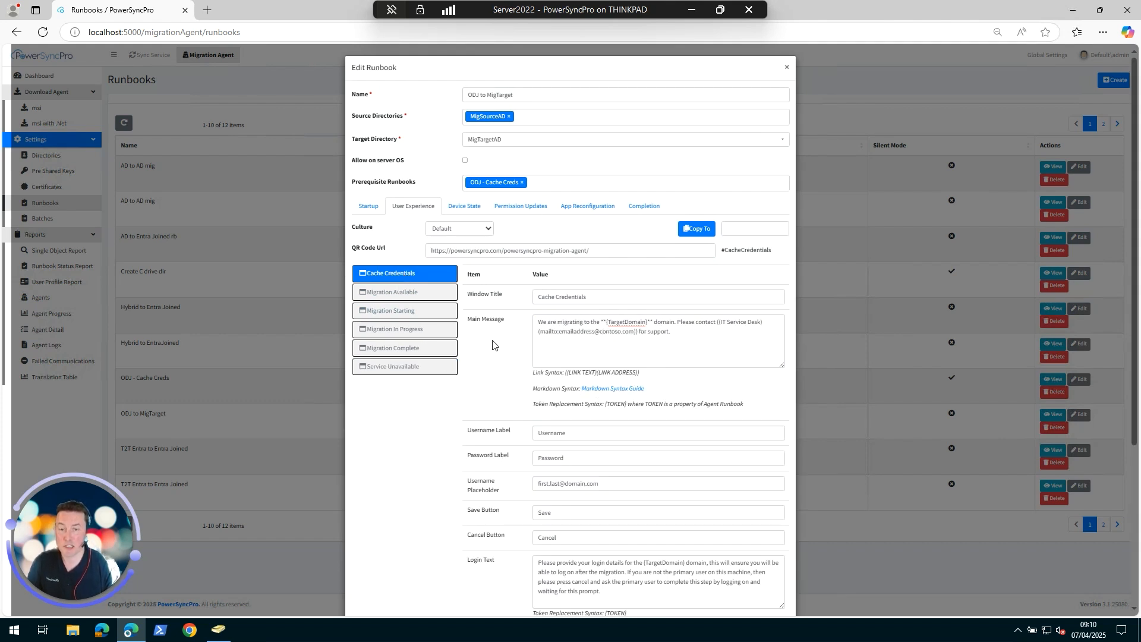
pyautogui.click(456, 230)
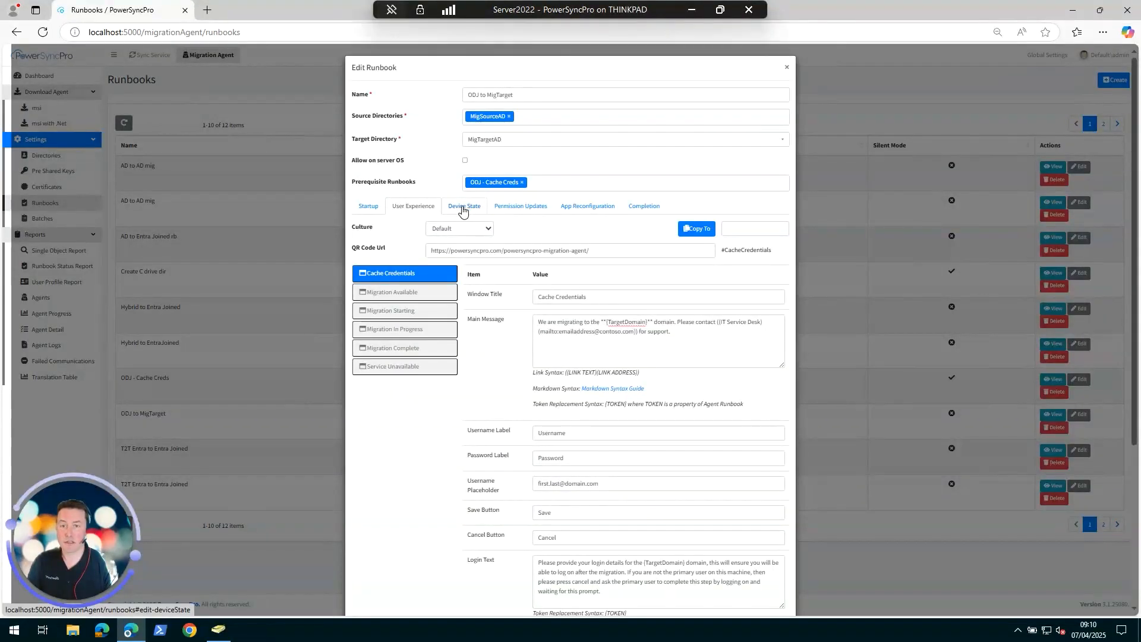
# Review Device State, keeping removal from All Directories and Active Directory domain join, after reconnecting the Windows 11 VM.
pyautogui.click(462, 208)
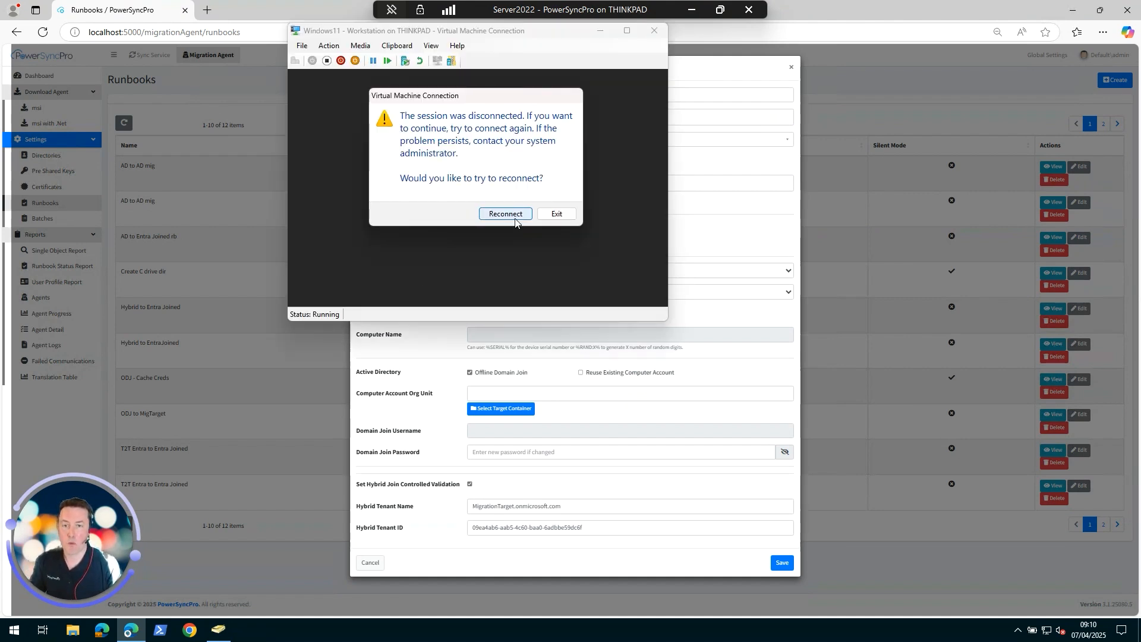
pyautogui.click(495, 214)
pyautogui.click(255, 13)
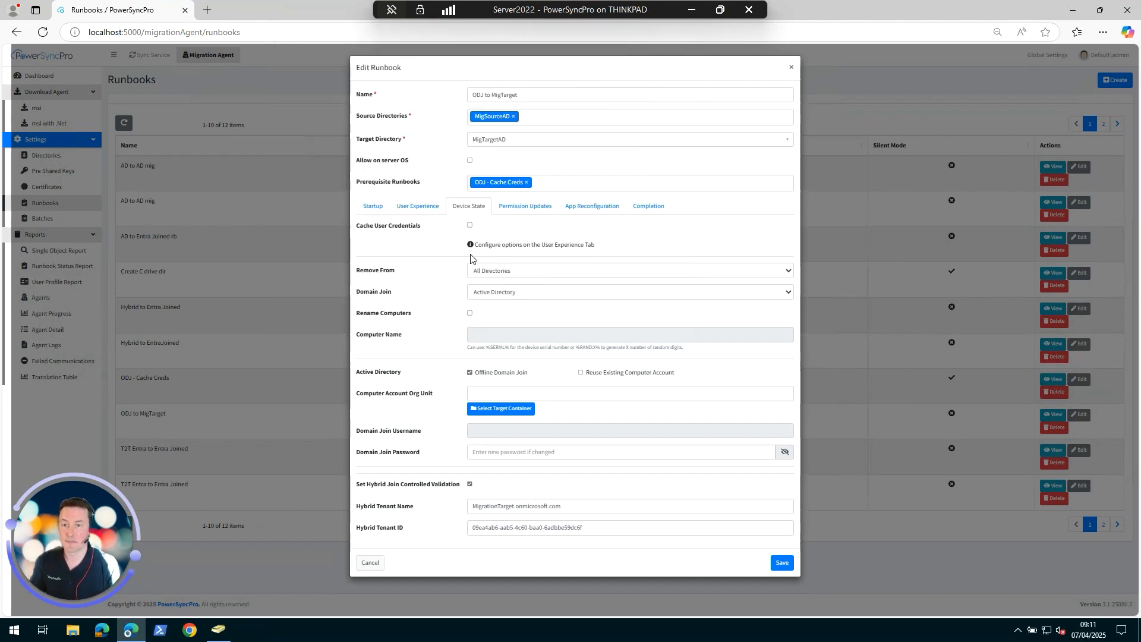
pyautogui.click(541, 274)
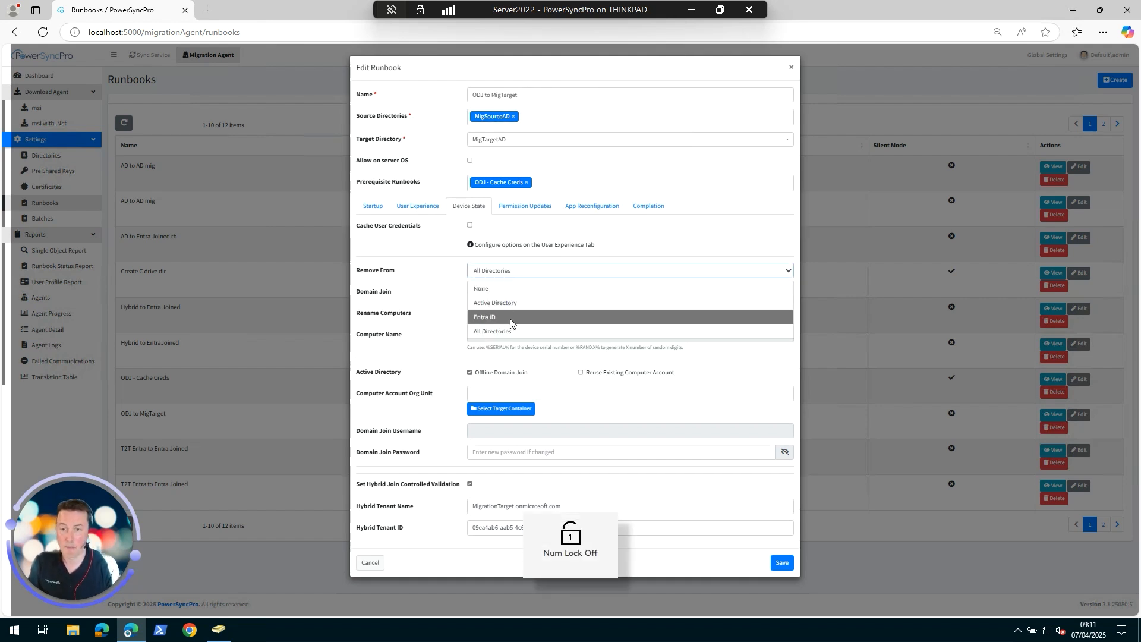
pyautogui.click(450, 295)
pyautogui.click(492, 293)
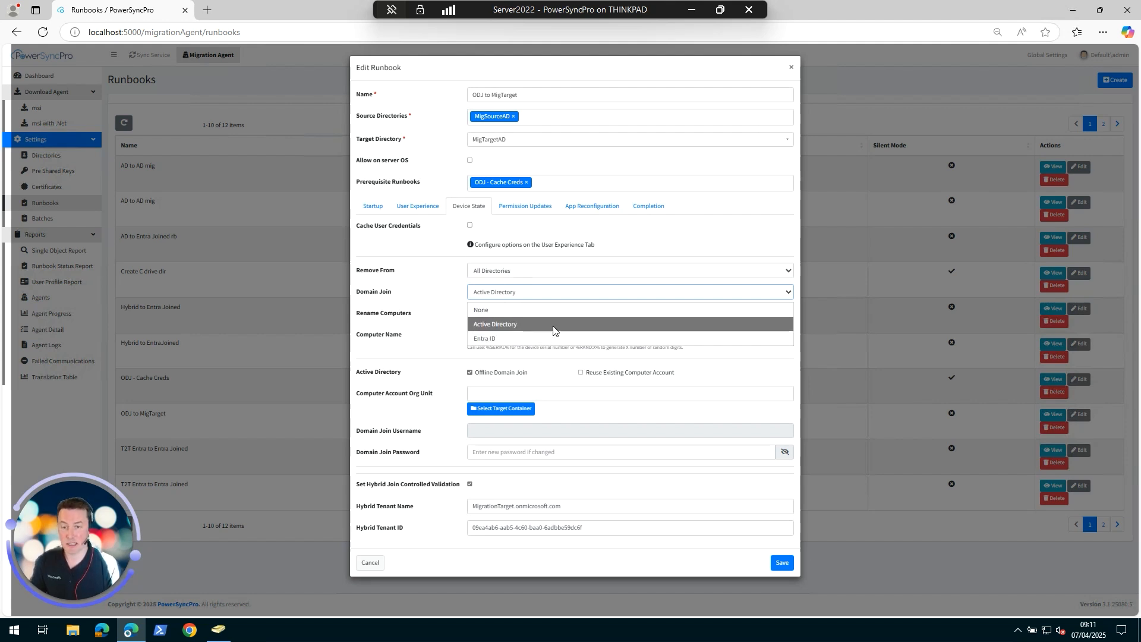
pyautogui.click(445, 328)
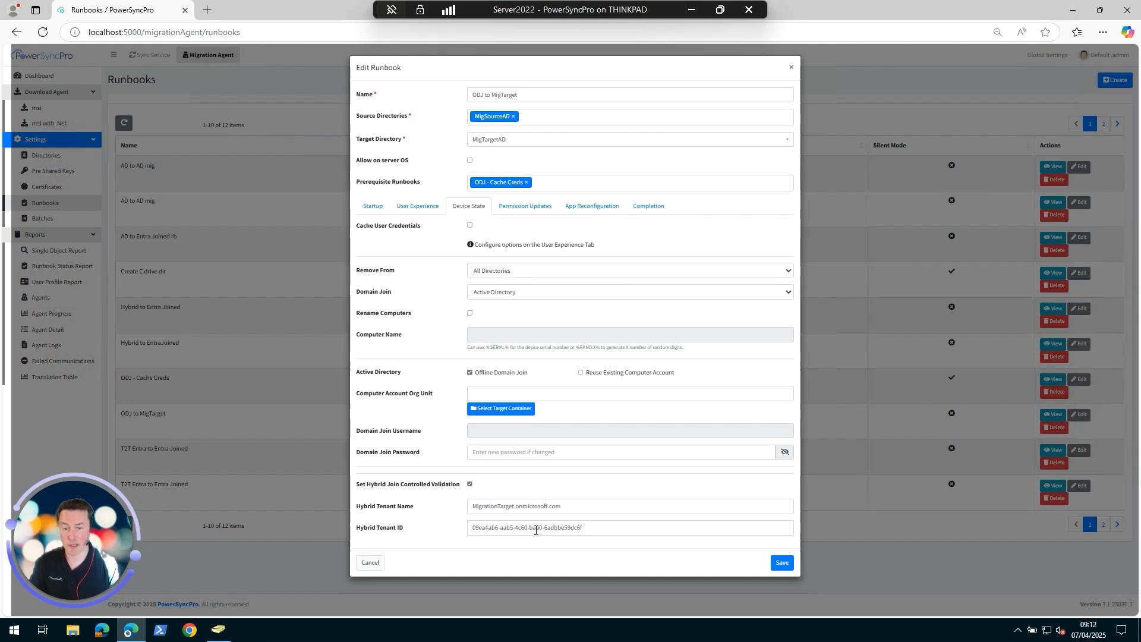
# Refresh migtarget.net's Computers container on the domain controller to confirm ODJ-WIN11 is listed.
pyautogui.doubleClick(558, 12)
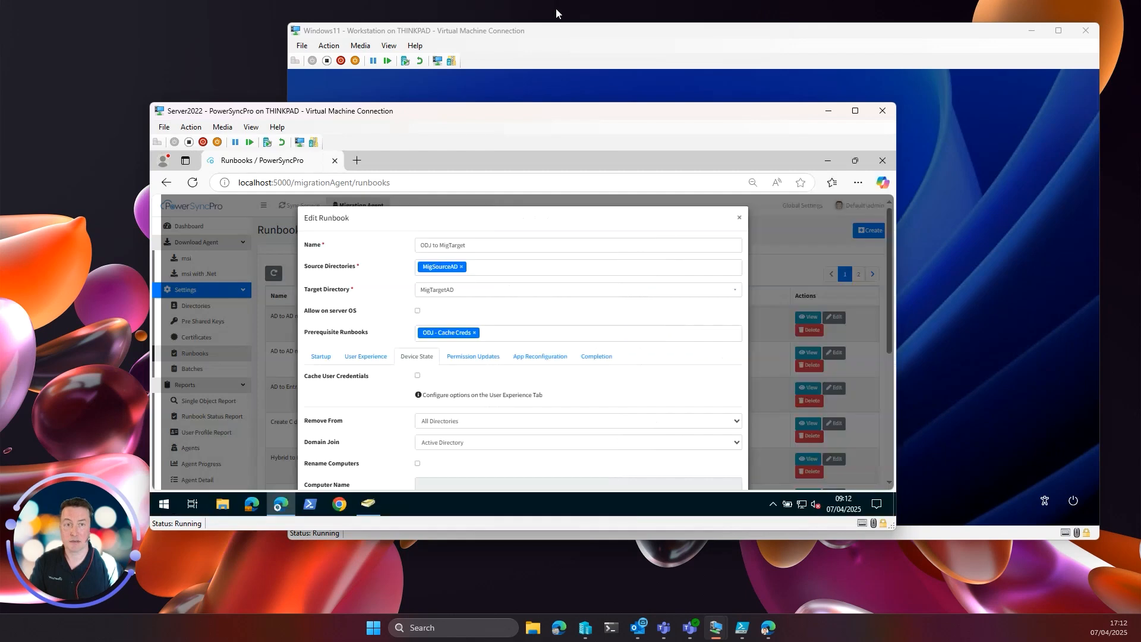
pyautogui.click(538, 35)
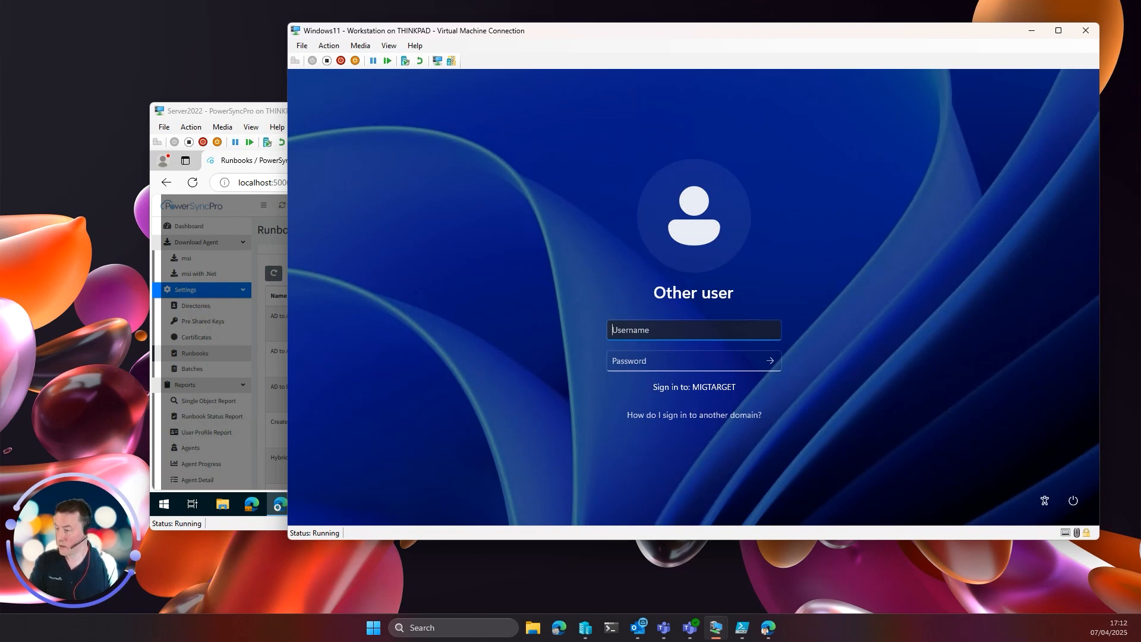
pyautogui.hotkey('alt', 'Tab')
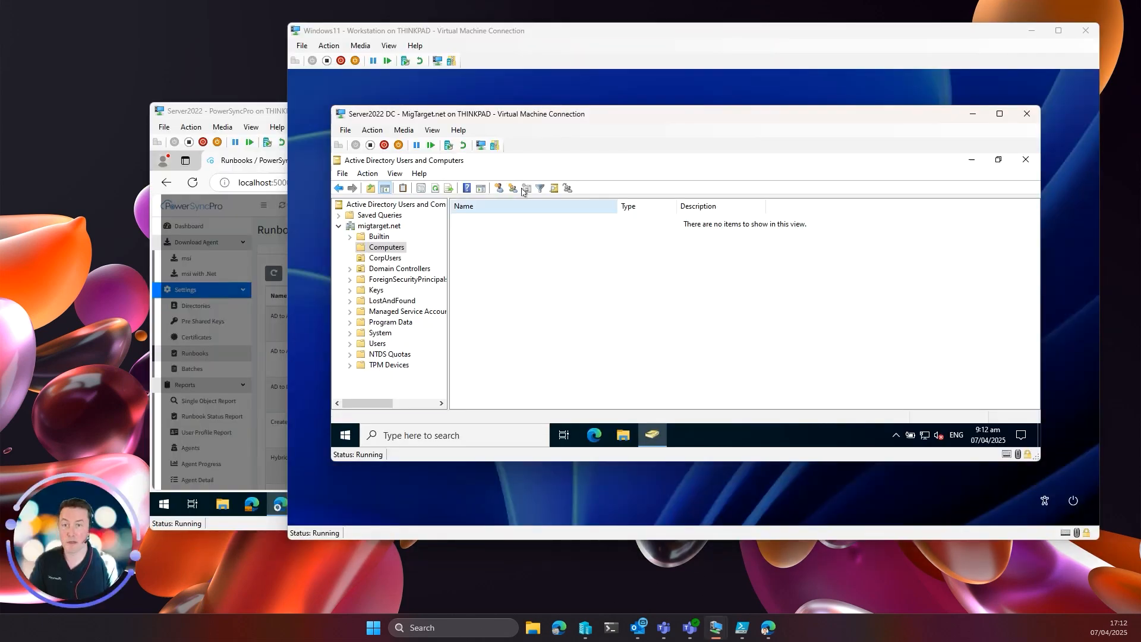
pyautogui.moveTo(529, 117); pyautogui.dragTo(512, 114)
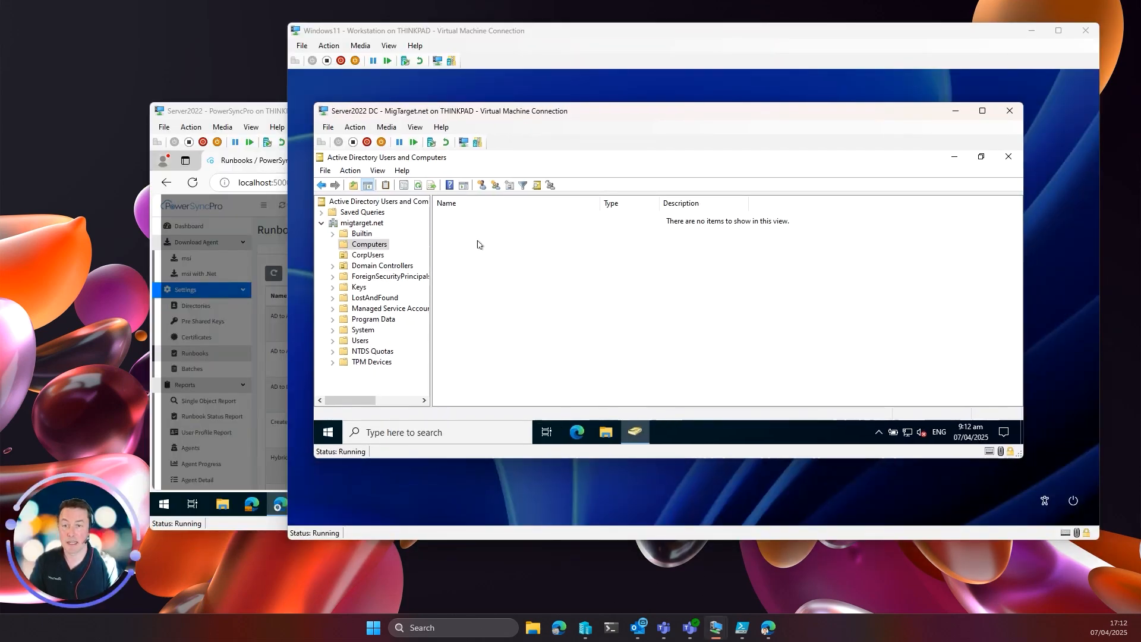
pyautogui.click(370, 244)
pyautogui.click(419, 185)
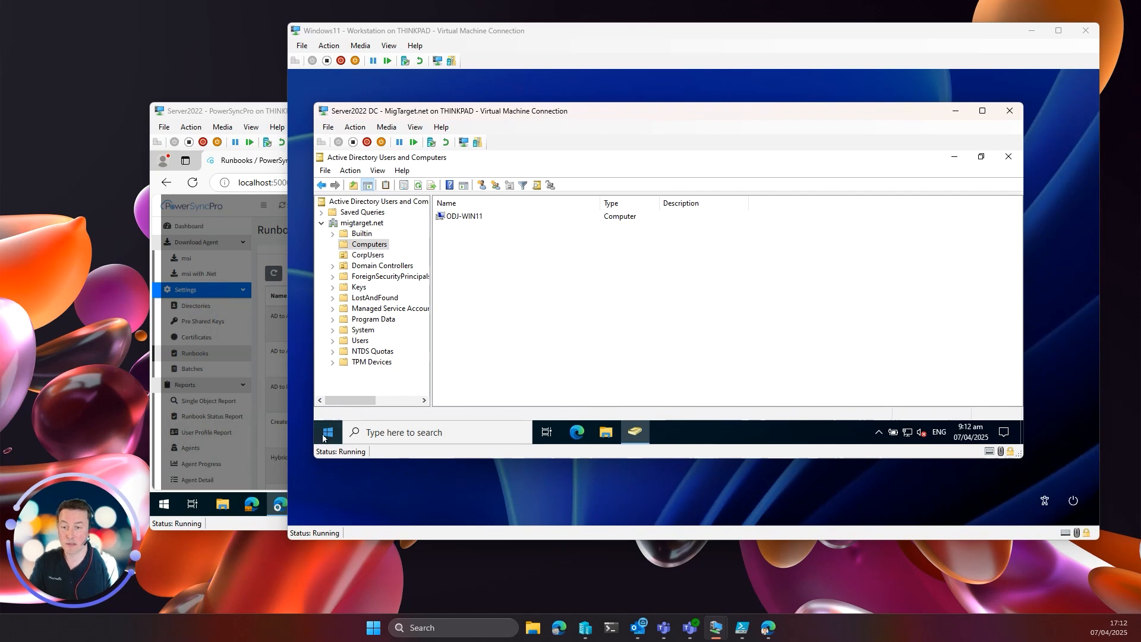
# Shut down the MigTarget domain controller from its Start menu and confirm Continue.
pyautogui.click(328, 433)
pyautogui.click(328, 405)
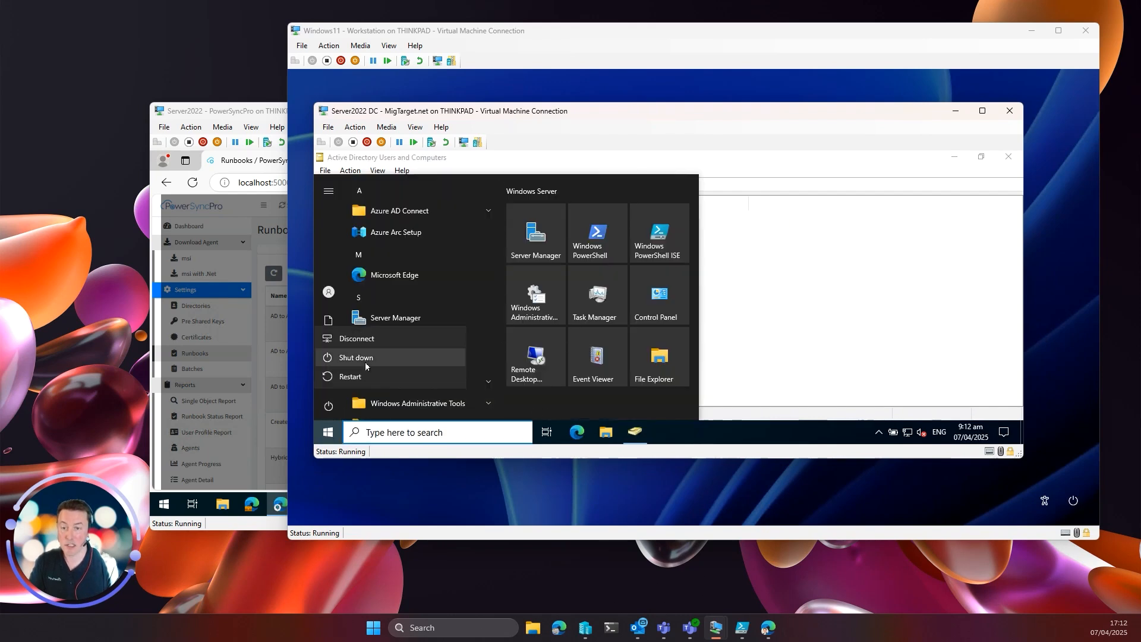
pyautogui.click(375, 359)
pyautogui.click(489, 374)
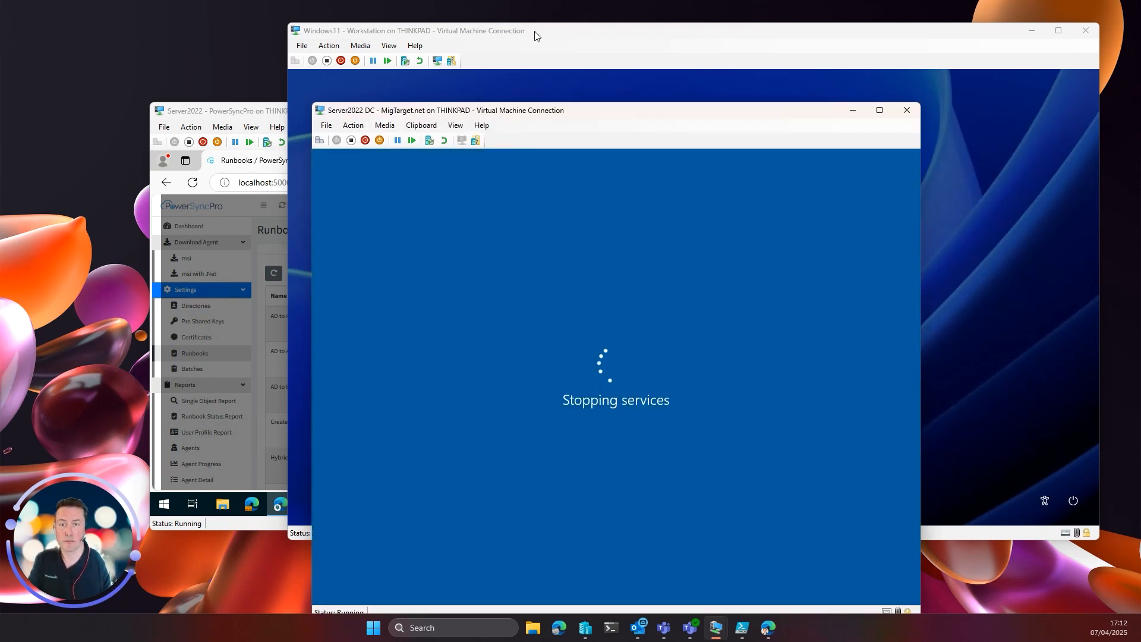
# Sign in to the Windows 11 workstation with the migrated target user's username and password.
pyautogui.click(536, 36)
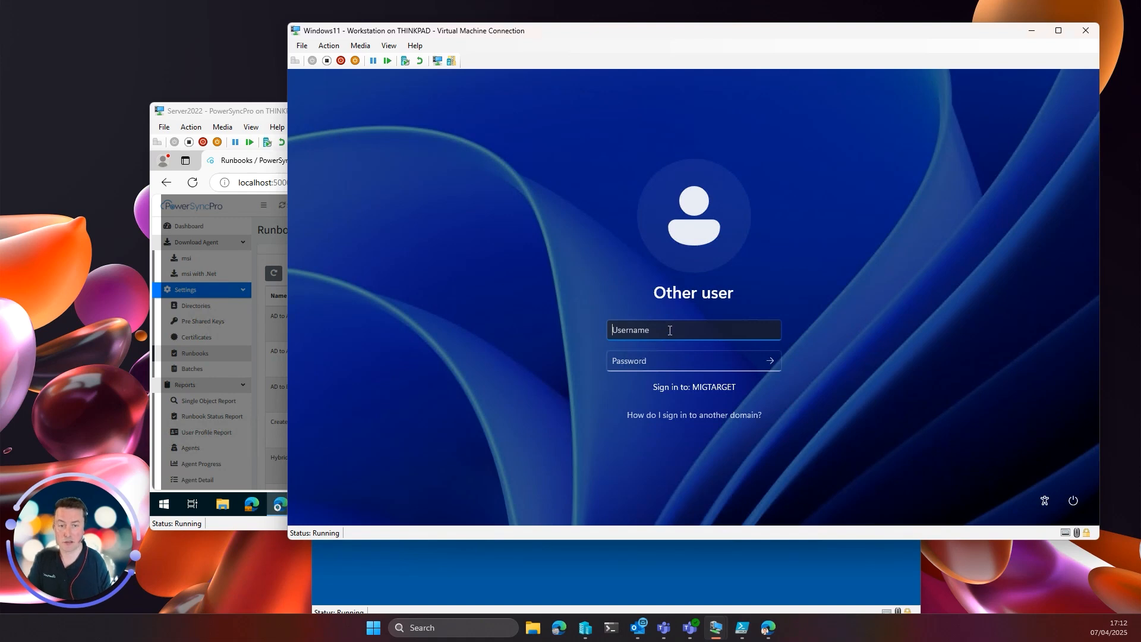
pyautogui.write('tom.hanks')
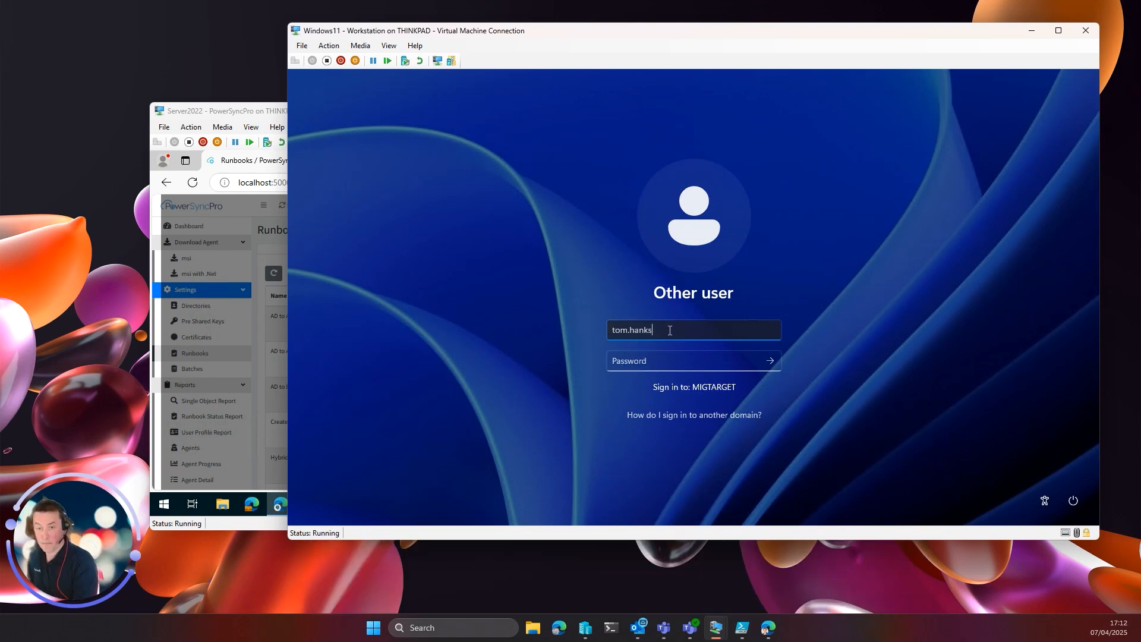
pyautogui.press('Tab')
pyautogui.write('••••••••••')
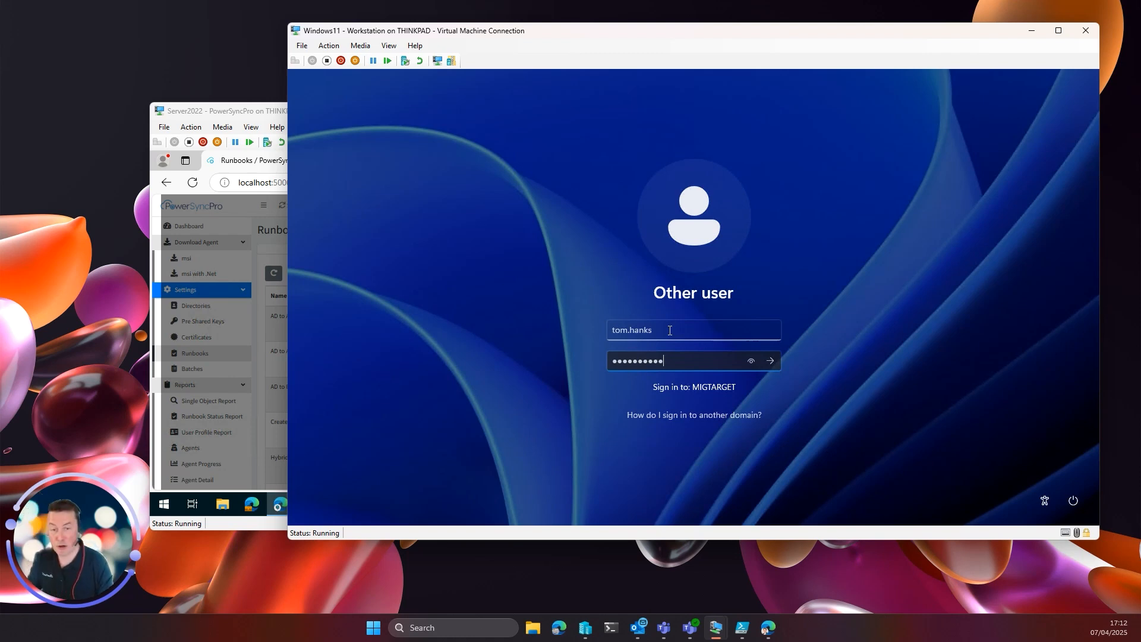
pyautogui.press('Return')
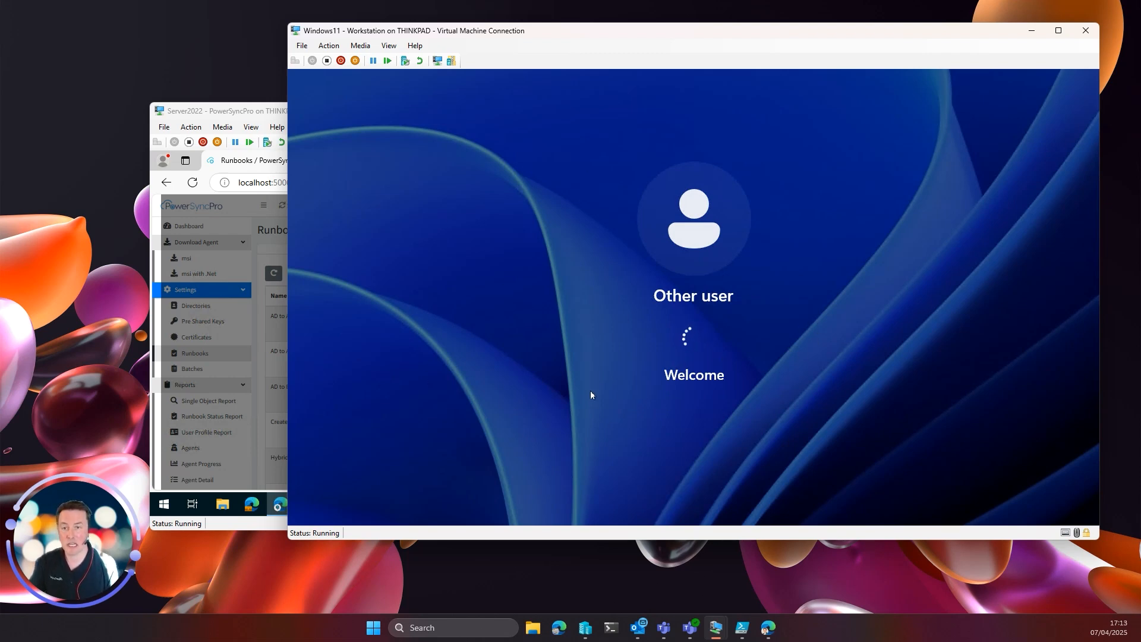
# Return the server session to full screen and show the runbook's Permission Updates settings.
pyautogui.click(261, 116)
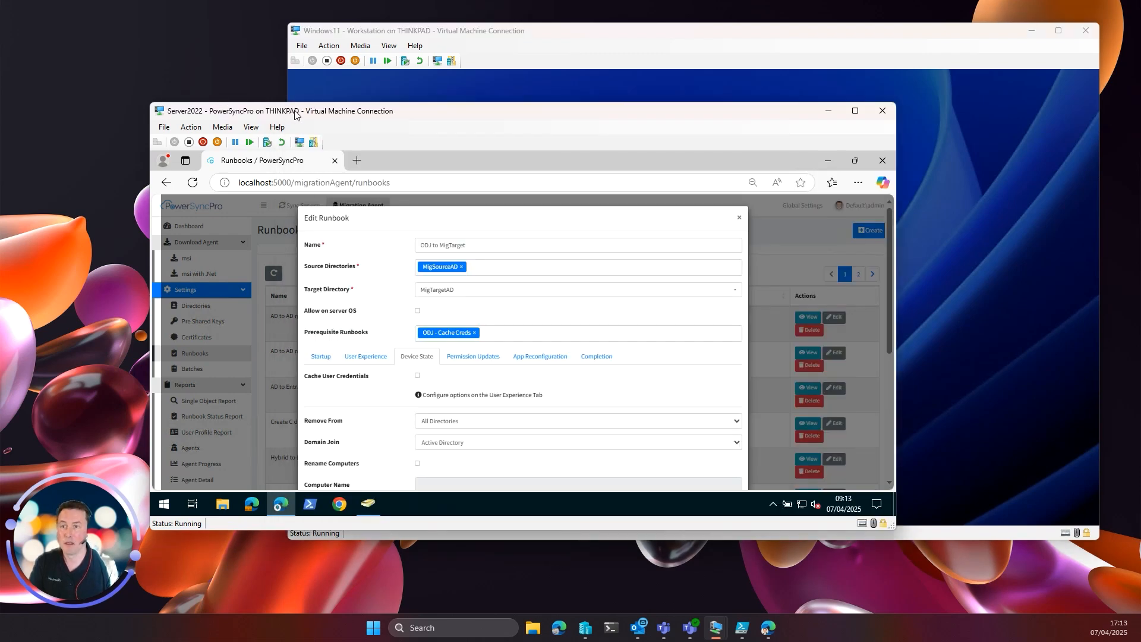
pyautogui.doubleClick(295, 112)
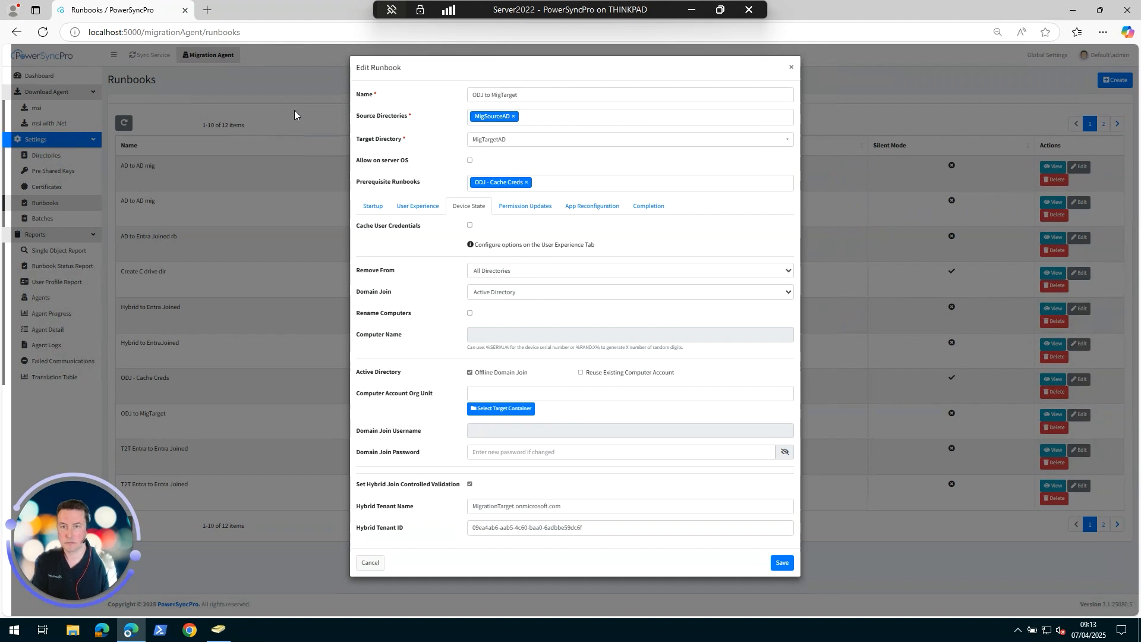
pyautogui.click(534, 208)
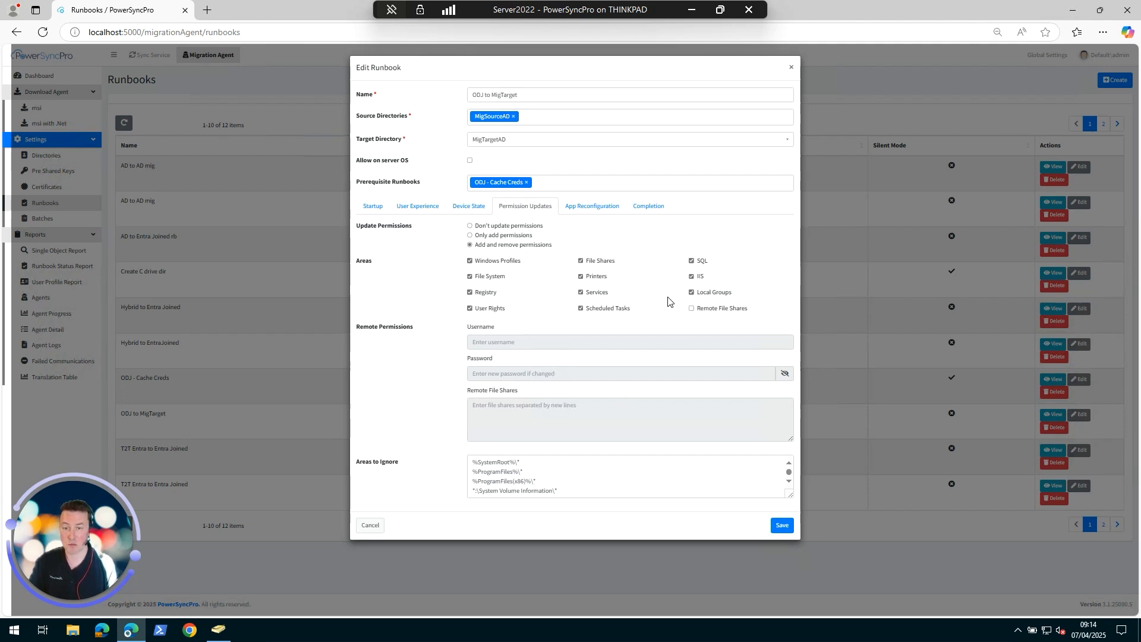
# Close the runbook editor unsaved and search the Translation Table for the MigTargetAD directory.
pyautogui.click(374, 526)
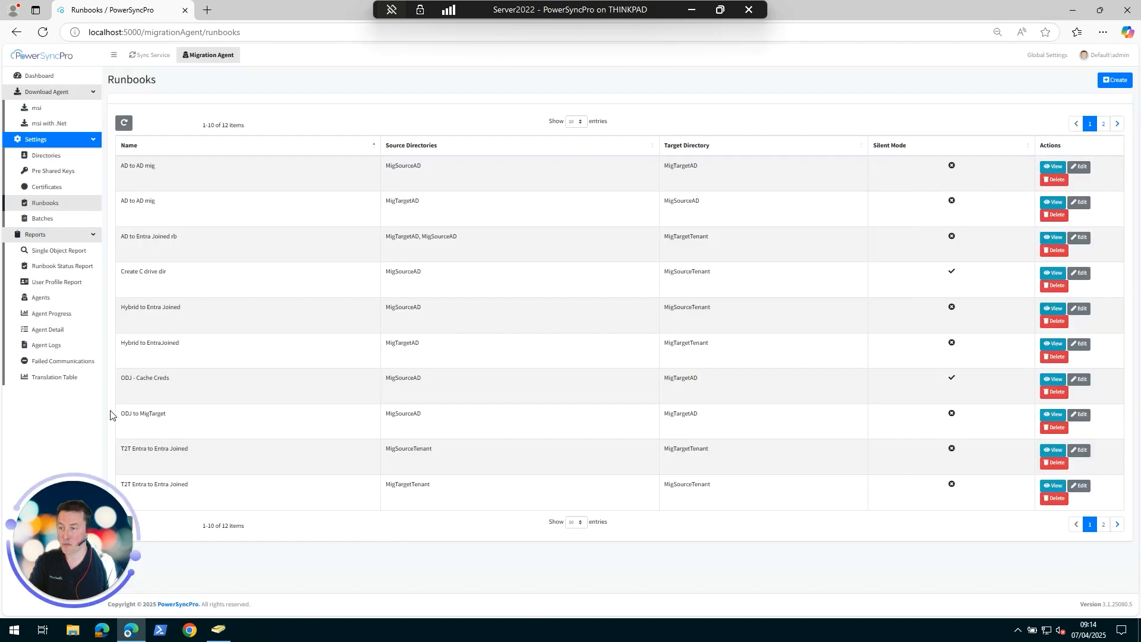
pyautogui.click(54, 383)
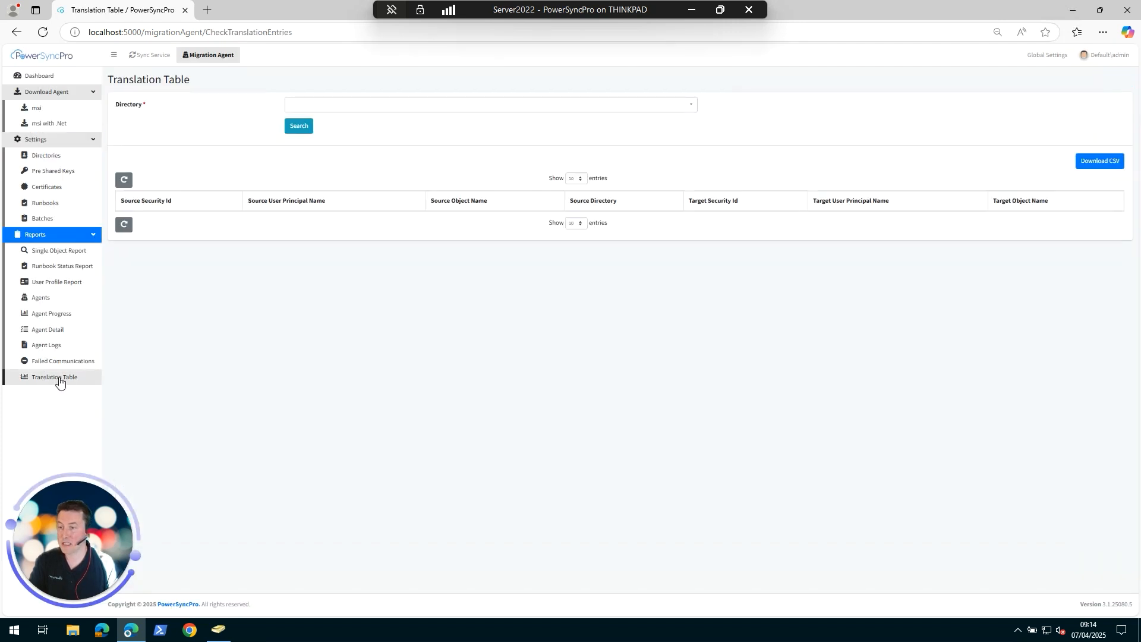
pyautogui.click(410, 107)
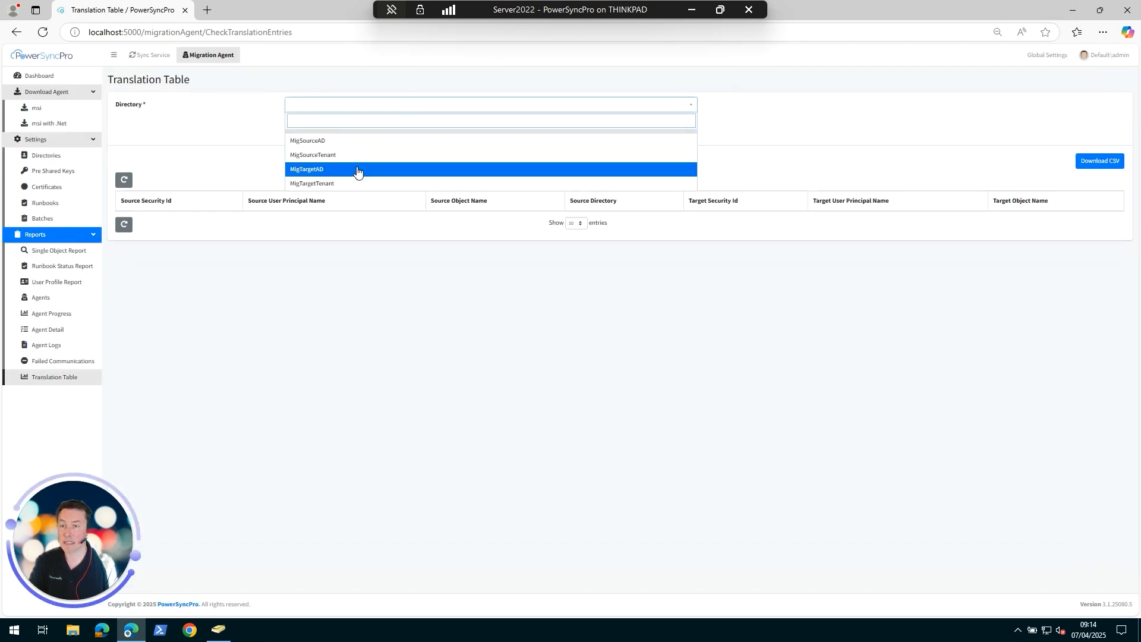
pyautogui.click(339, 172)
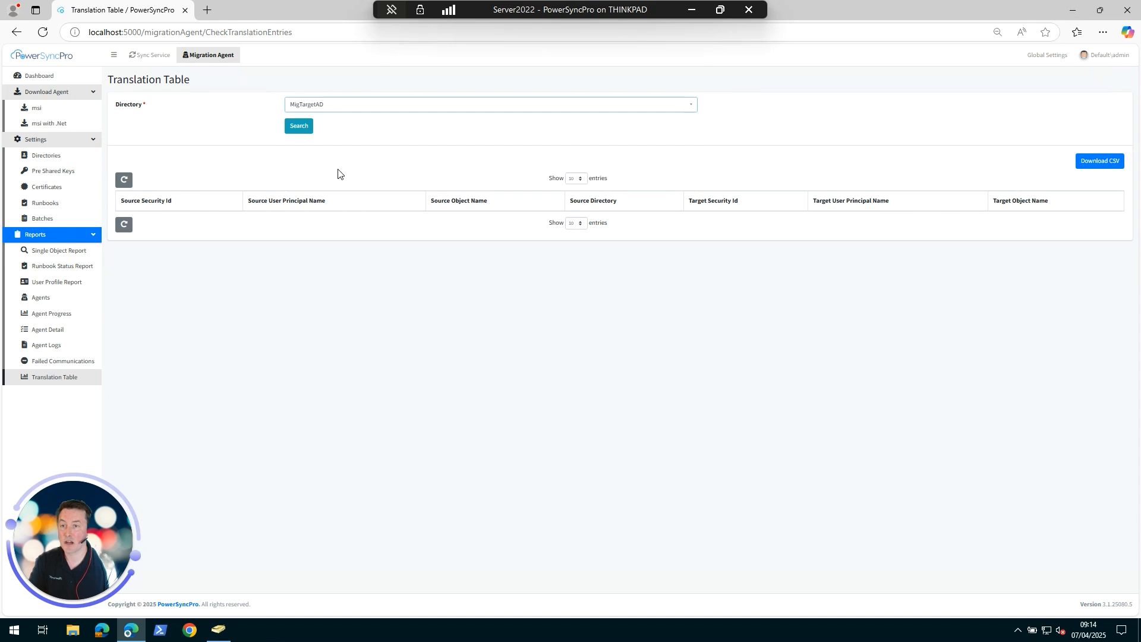
pyautogui.click(299, 126)
# Highlight the second user's source and target security IDs to compare them.
pyautogui.moveTo(123, 242); pyautogui.dragTo(265, 245)
pyautogui.click(302, 243)
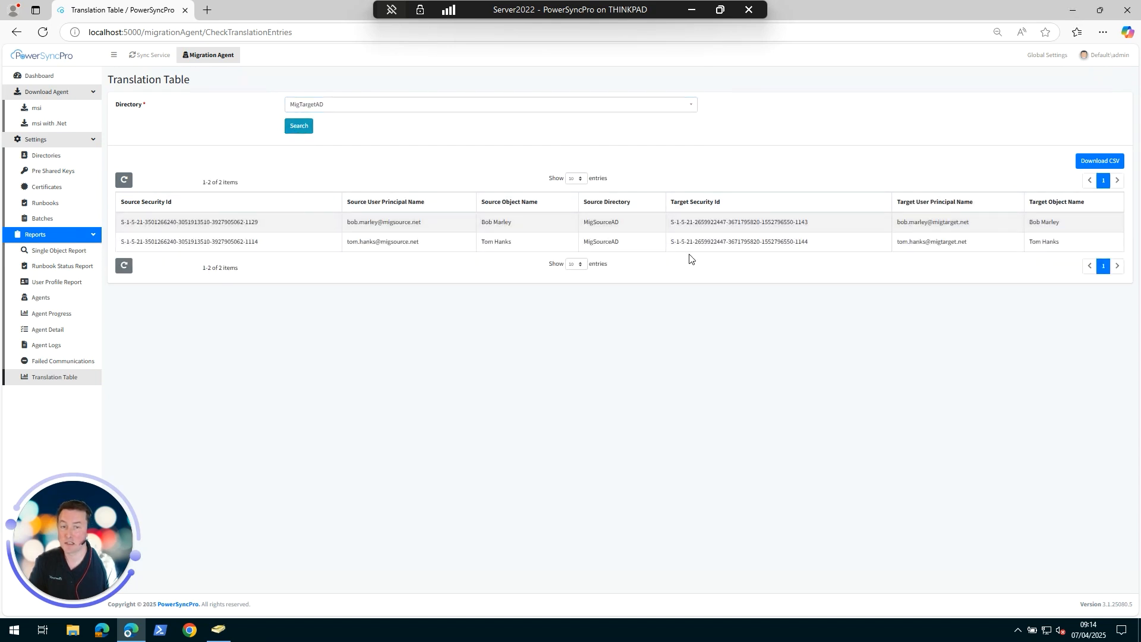
pyautogui.moveTo(675, 240); pyautogui.dragTo(811, 240)
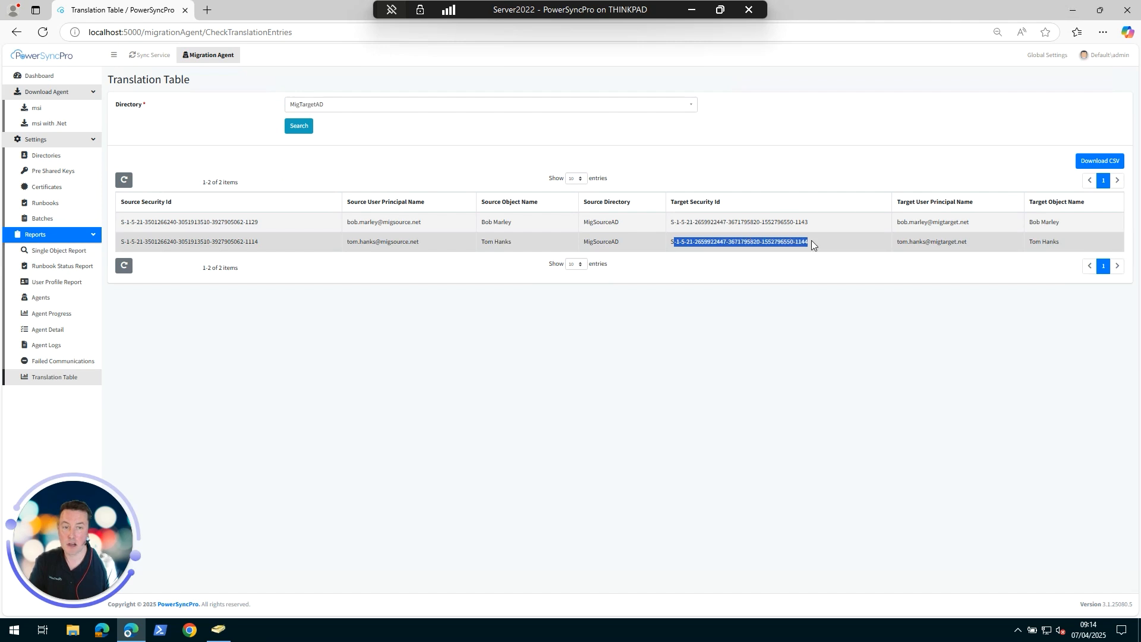
pyautogui.click(793, 268)
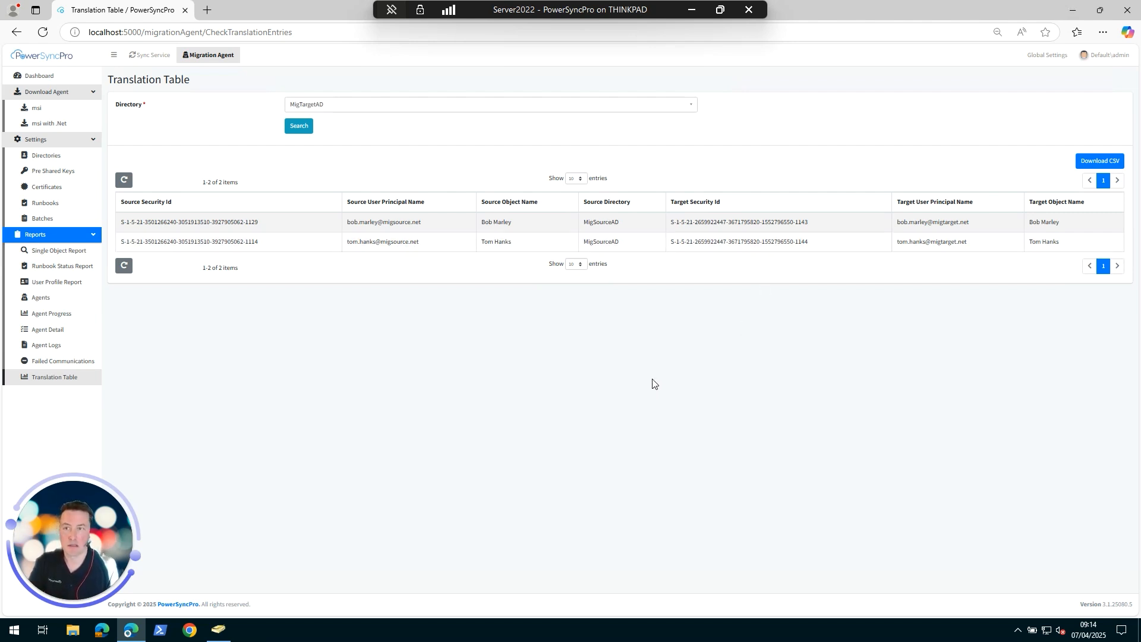
pyautogui.click(58, 203)
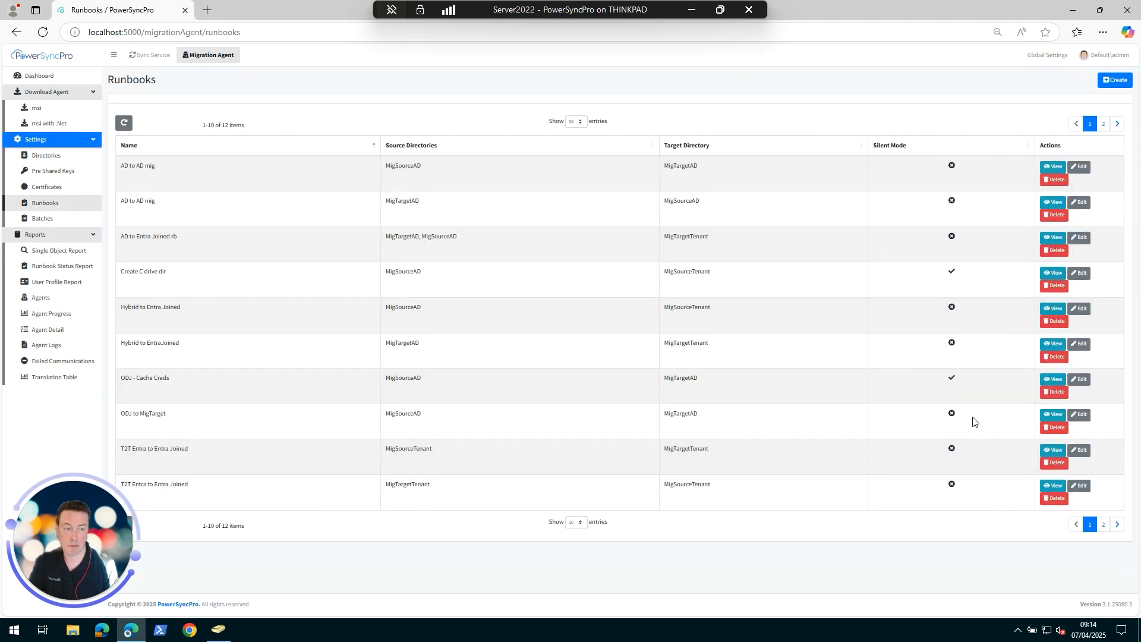
pyautogui.click(1079, 415)
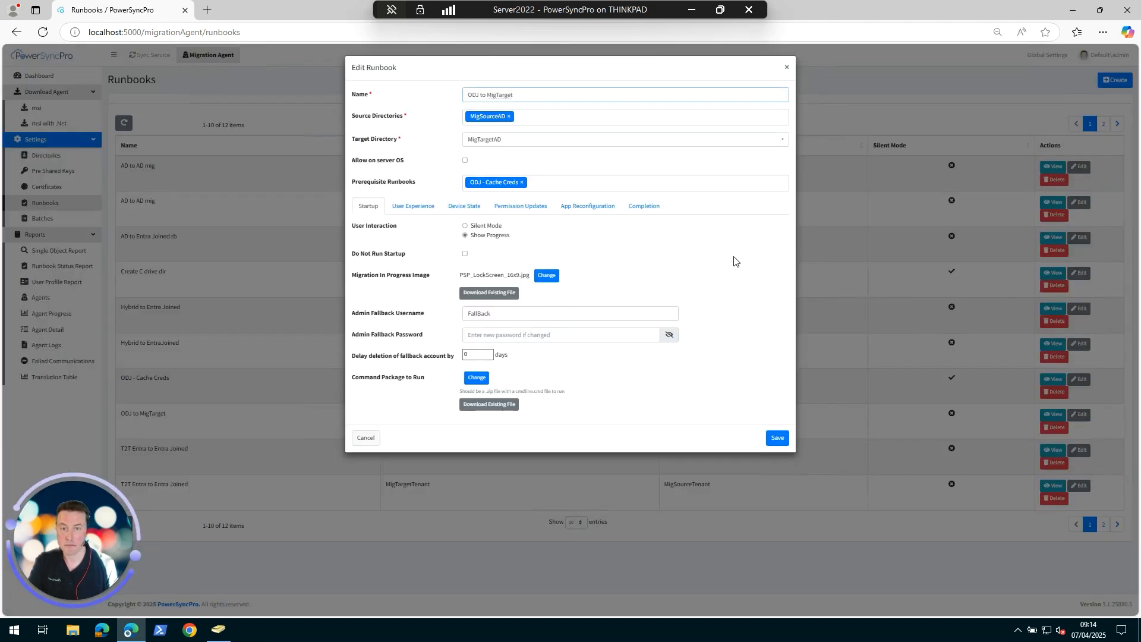
pyautogui.click(519, 207)
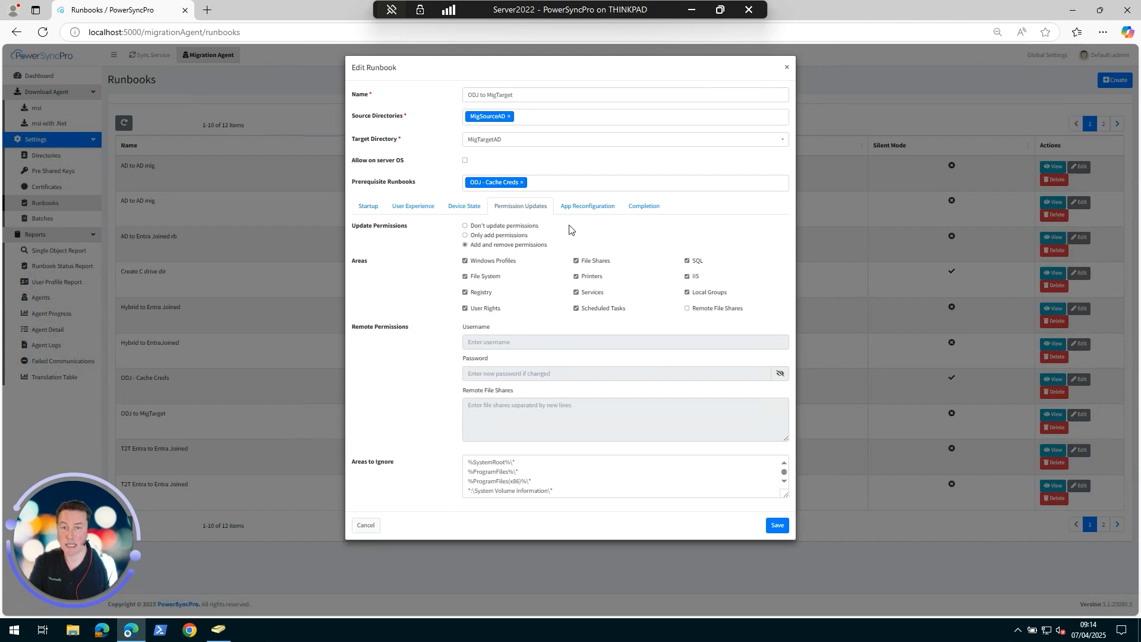
pyautogui.click(589, 206)
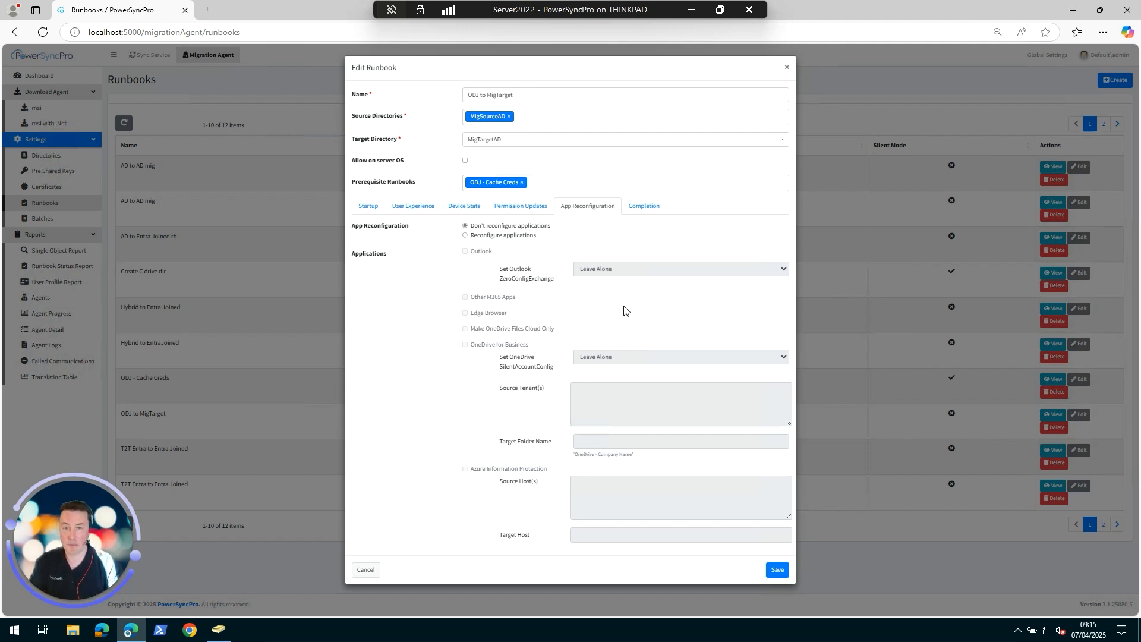
pyautogui.click(645, 209)
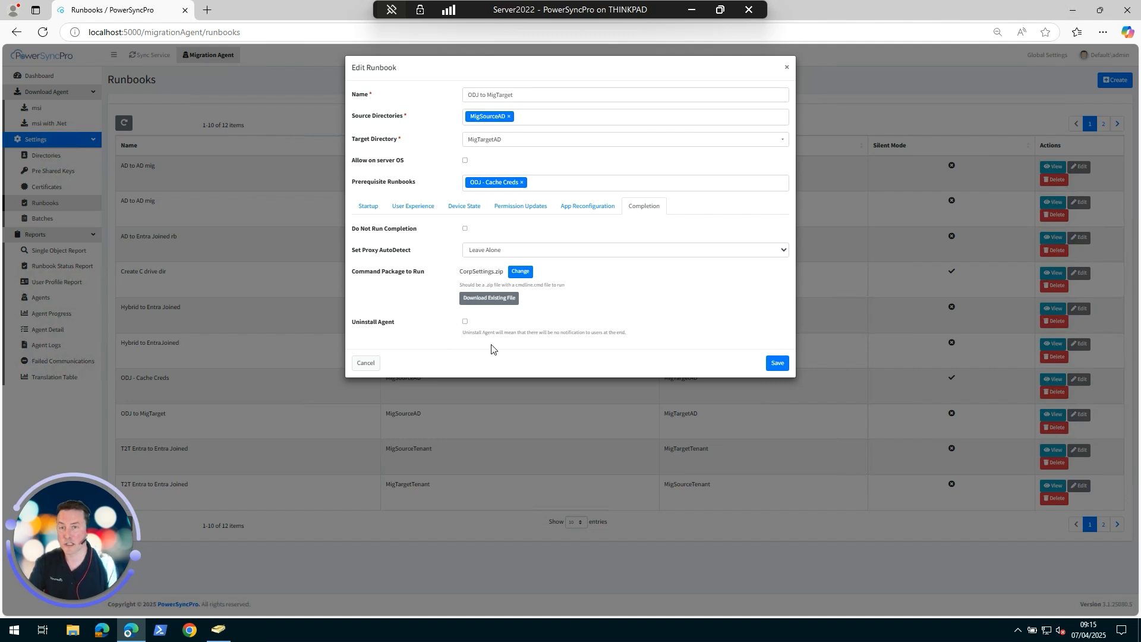
pyautogui.click(367, 364)
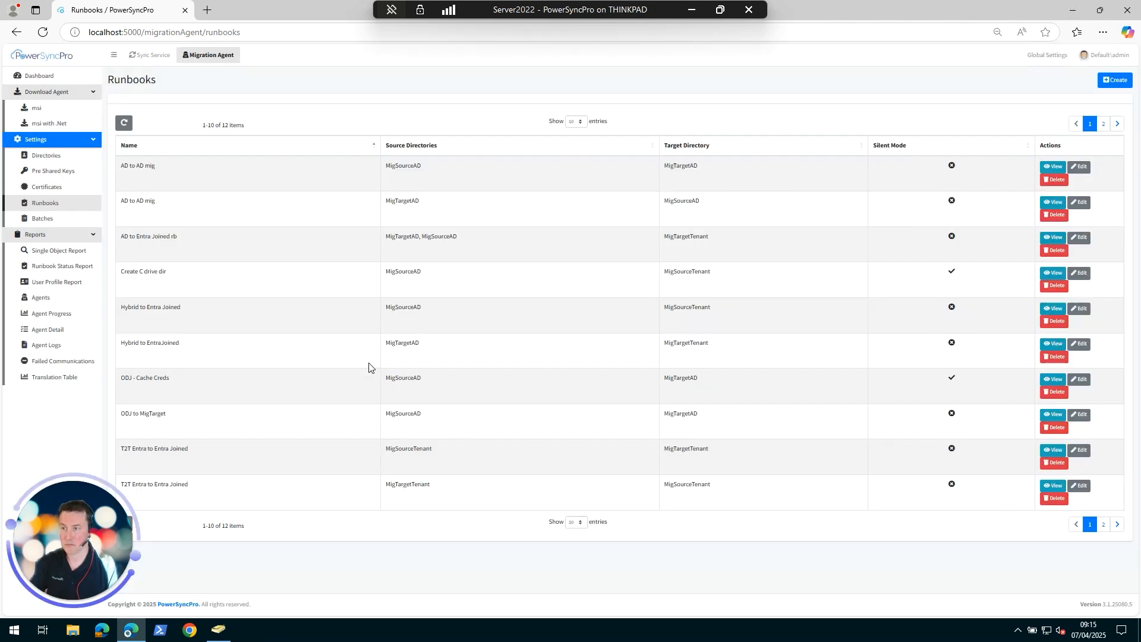
# Open the Offline Domain Join ODJ to MigTarget batch from Batches, reviewing its ODJ - Cache Creds runbook.
pyautogui.click(42, 218)
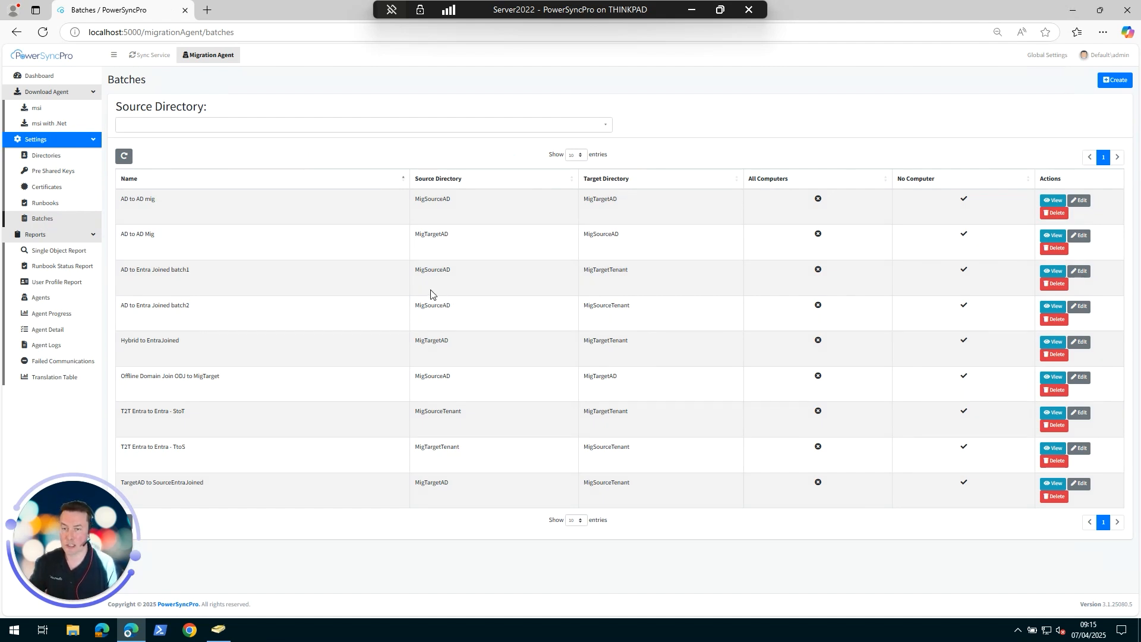
pyautogui.moveTo(130, 377); pyautogui.dragTo(208, 379)
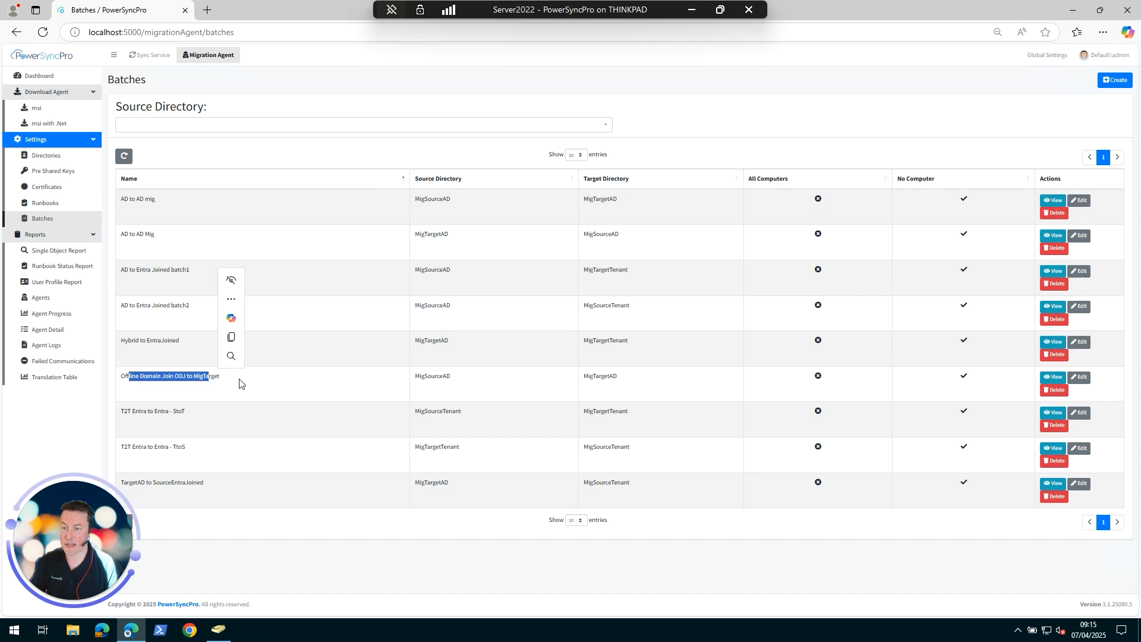
pyautogui.click(286, 387)
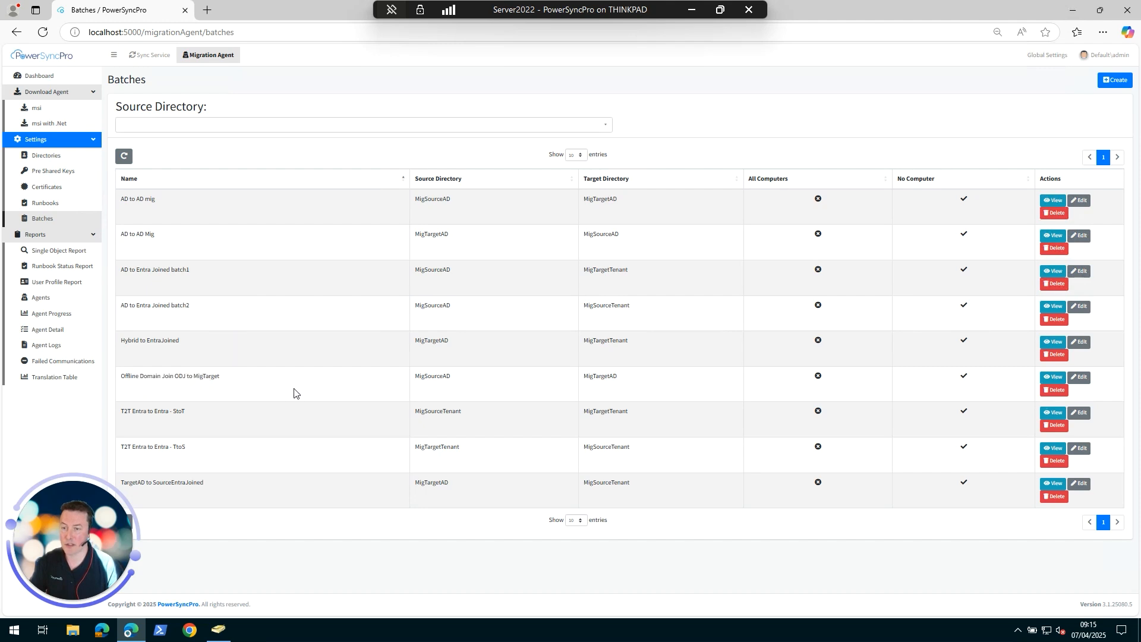
pyautogui.click(1077, 378)
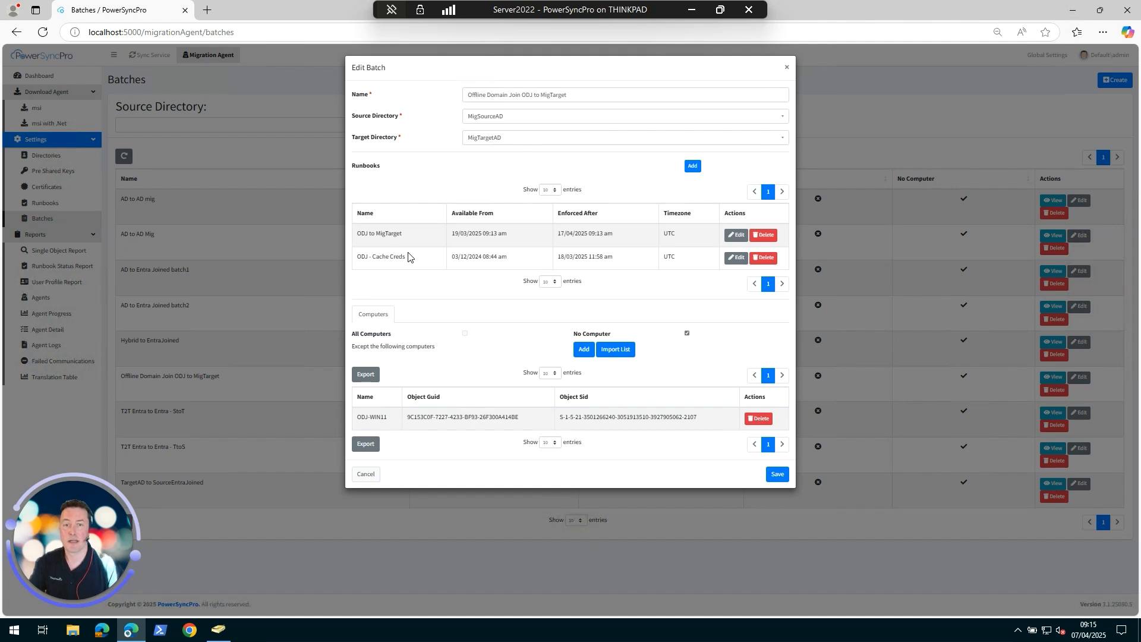
pyautogui.moveTo(363, 257); pyautogui.dragTo(416, 263)
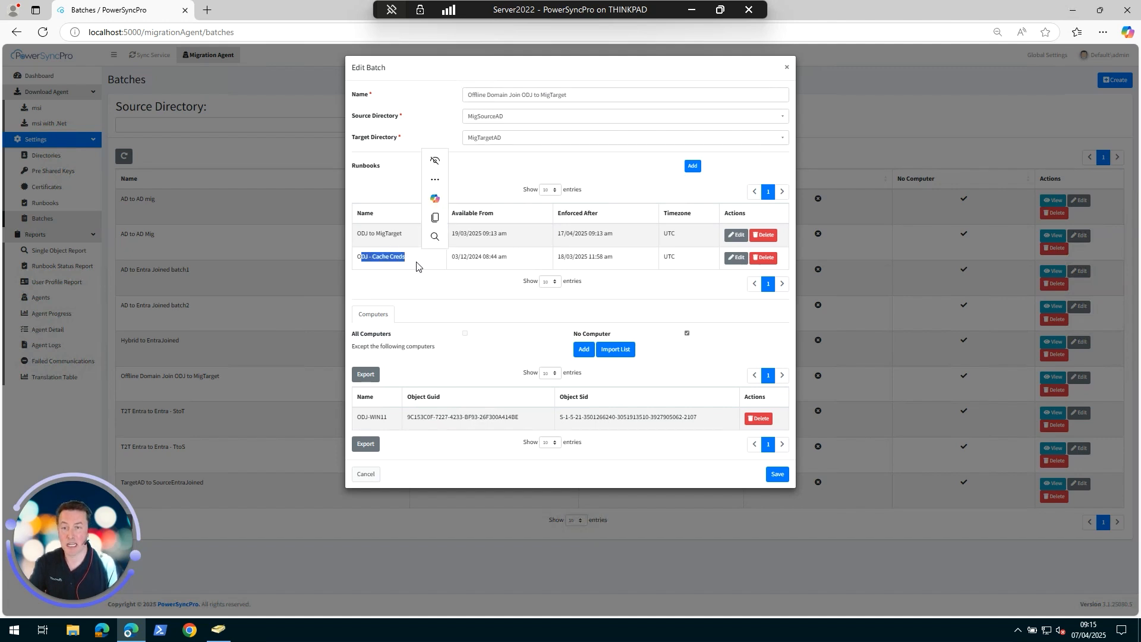
pyautogui.click(416, 266)
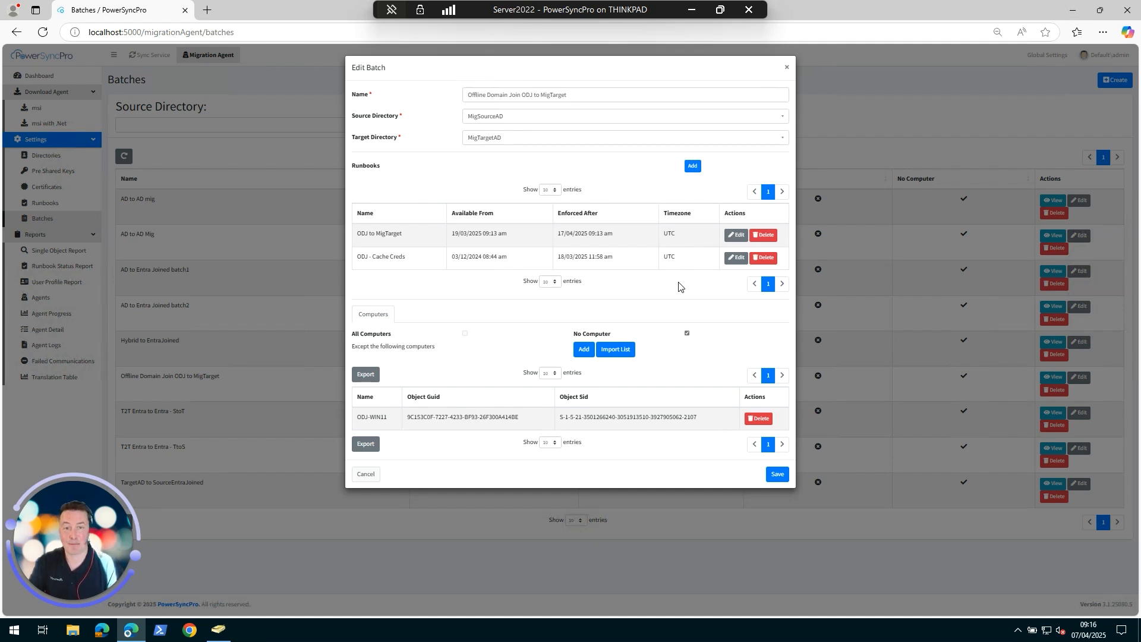
# Check the runbook schedule keeps UTC, cancel the batch unchanged, and open Agent Logs.
pyautogui.click(736, 235)
pyautogui.click(518, 162)
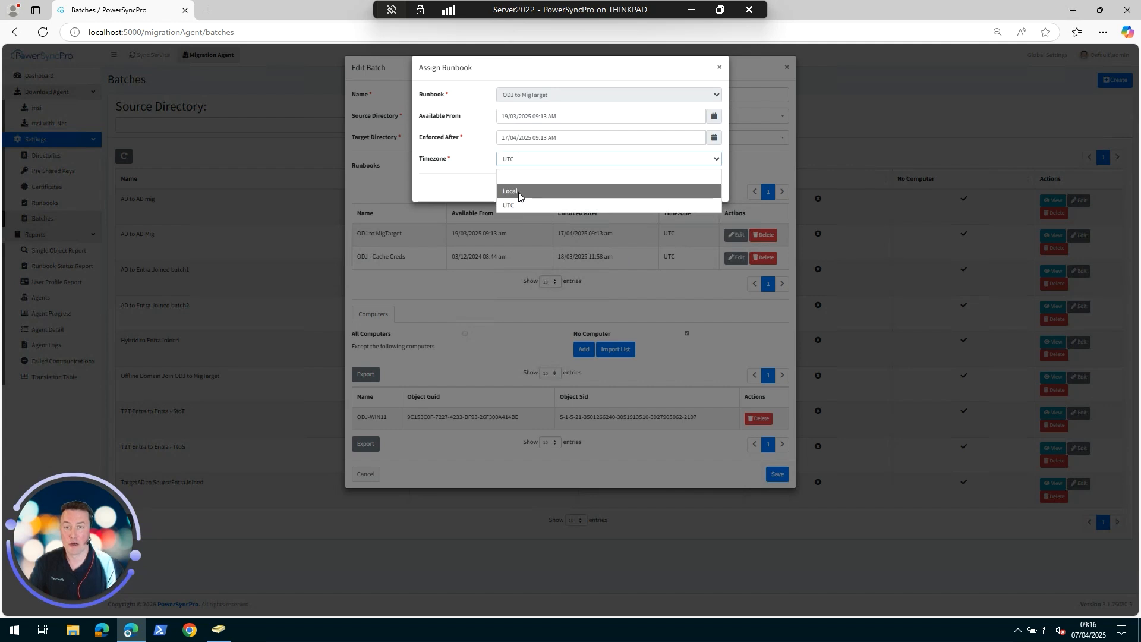
pyautogui.click(457, 188)
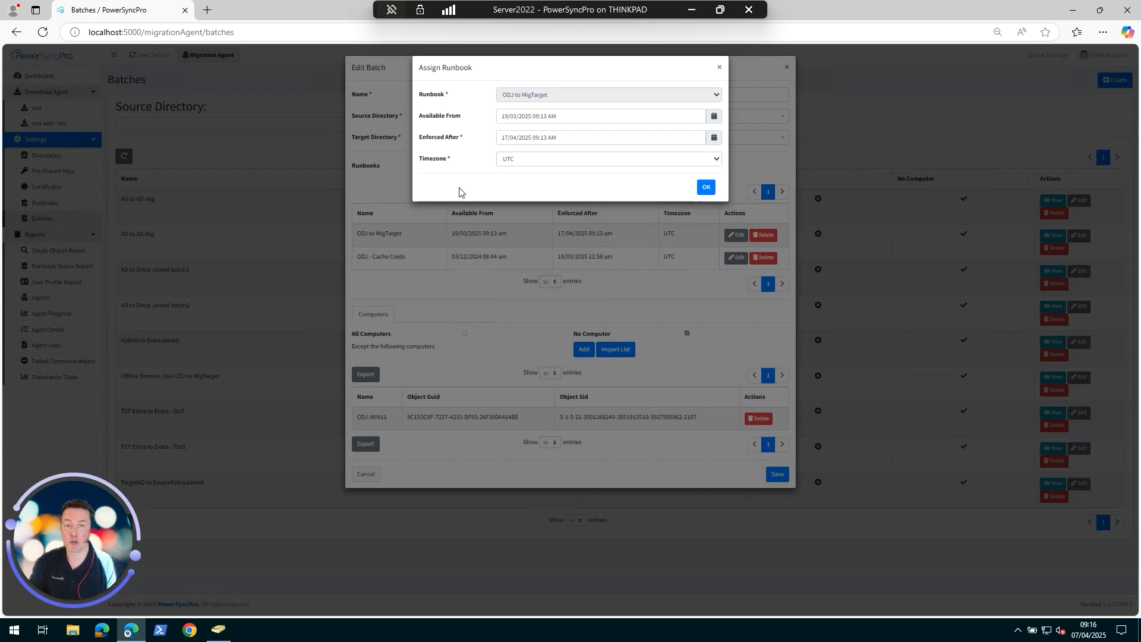
pyautogui.click(718, 70)
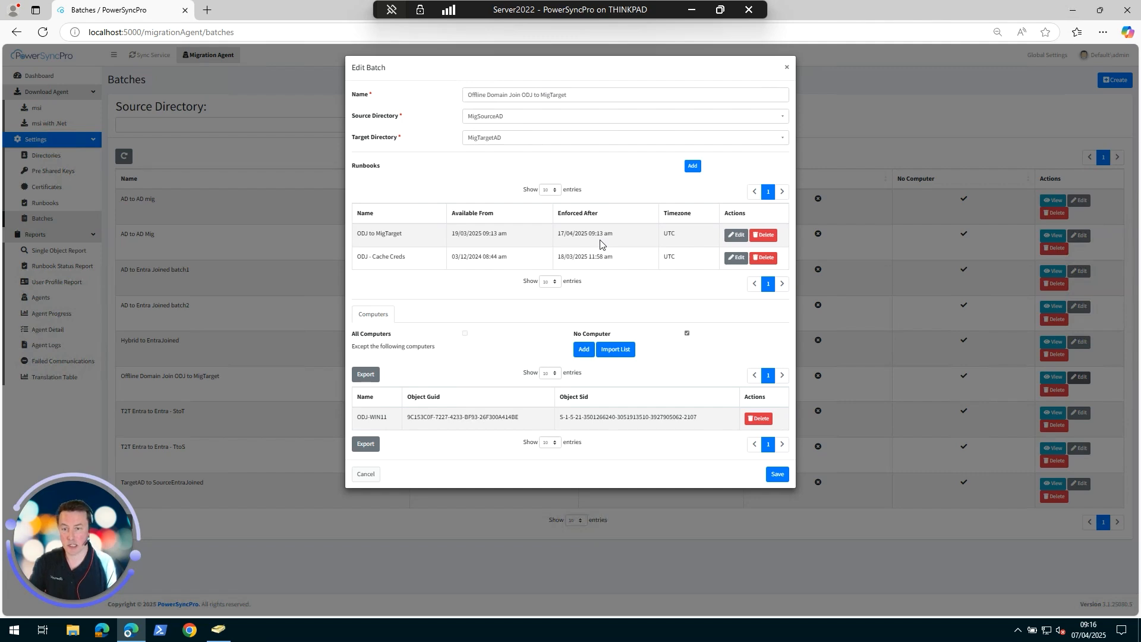
pyautogui.click(365, 475)
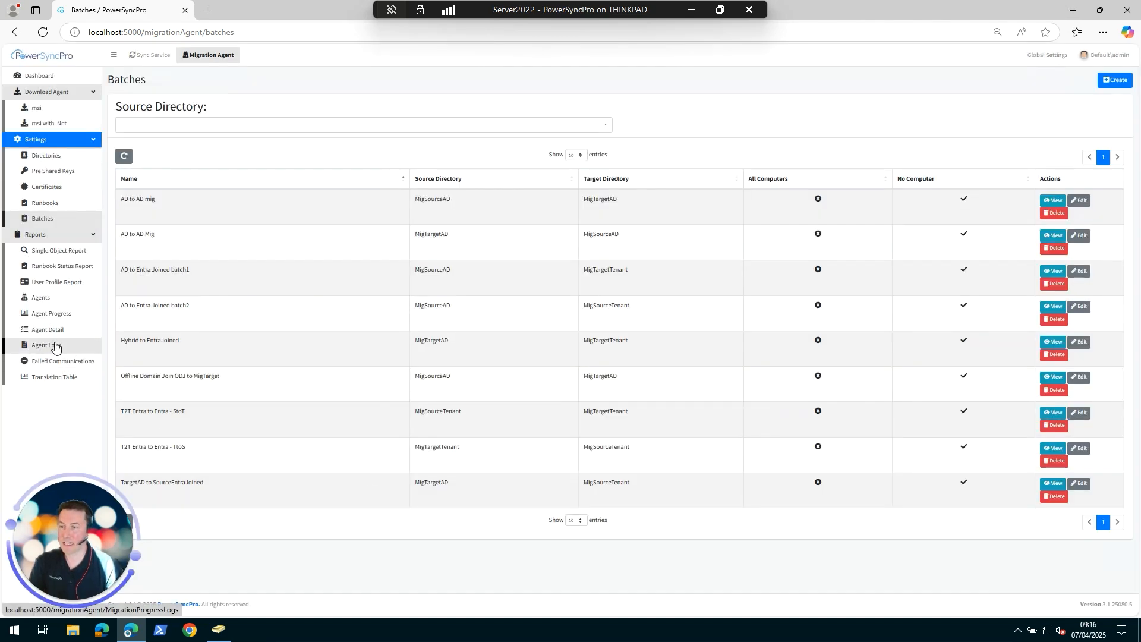
pyautogui.click(48, 345)
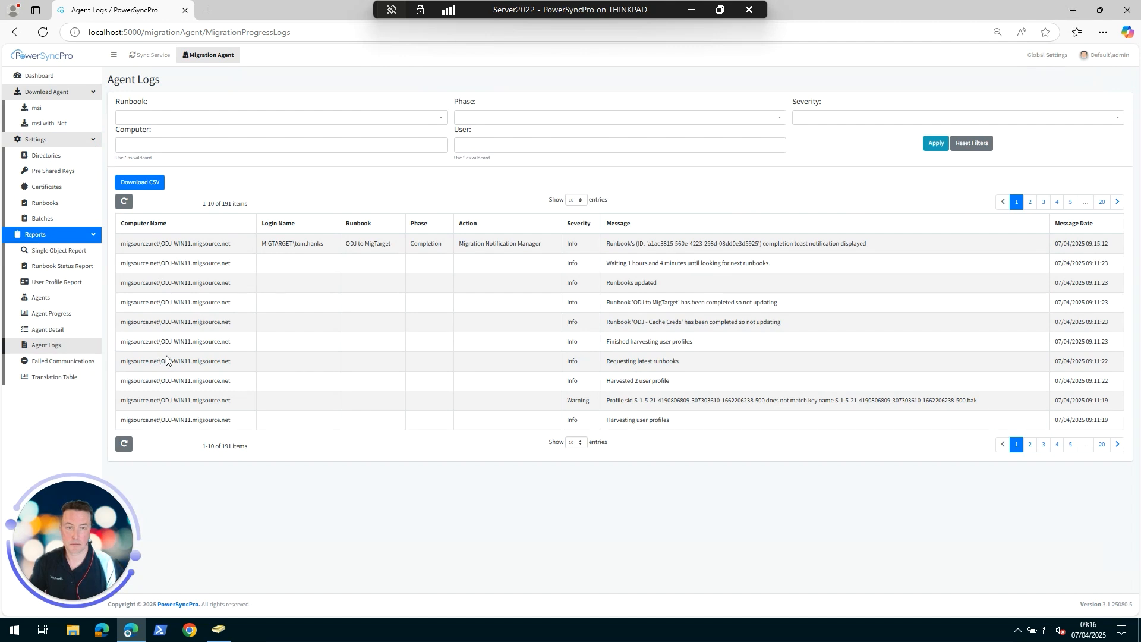
# Show 25 log entries per page and highlight the ODJ to MigTarget completion messages.
pyautogui.click(575, 443)
pyautogui.click(575, 474)
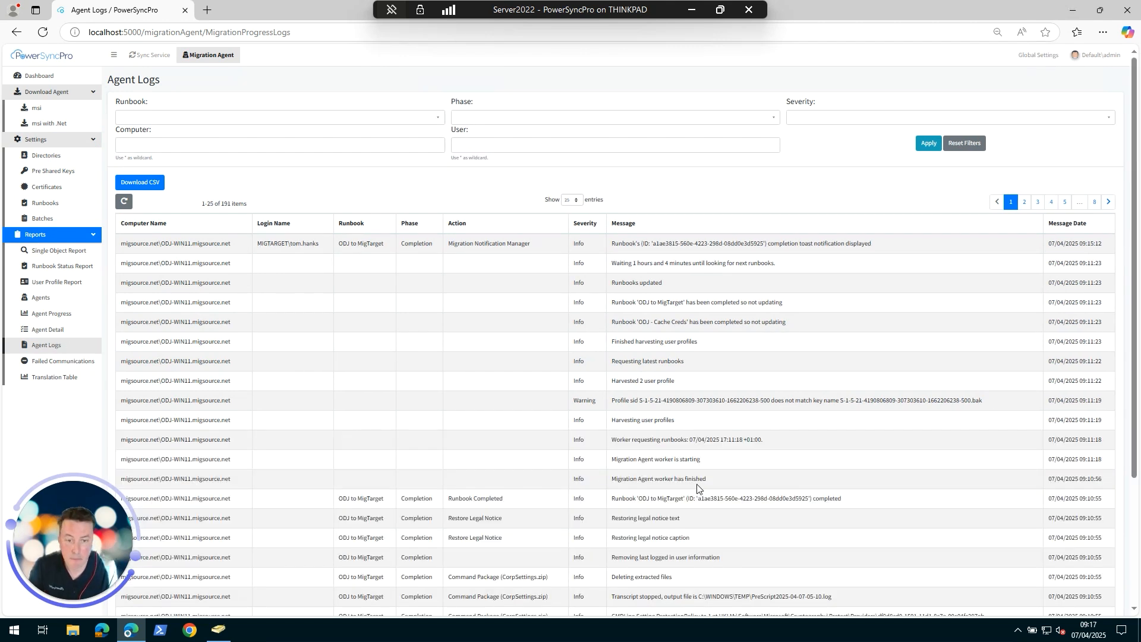
pyautogui.moveTo(622, 500); pyautogui.dragTo(884, 510)
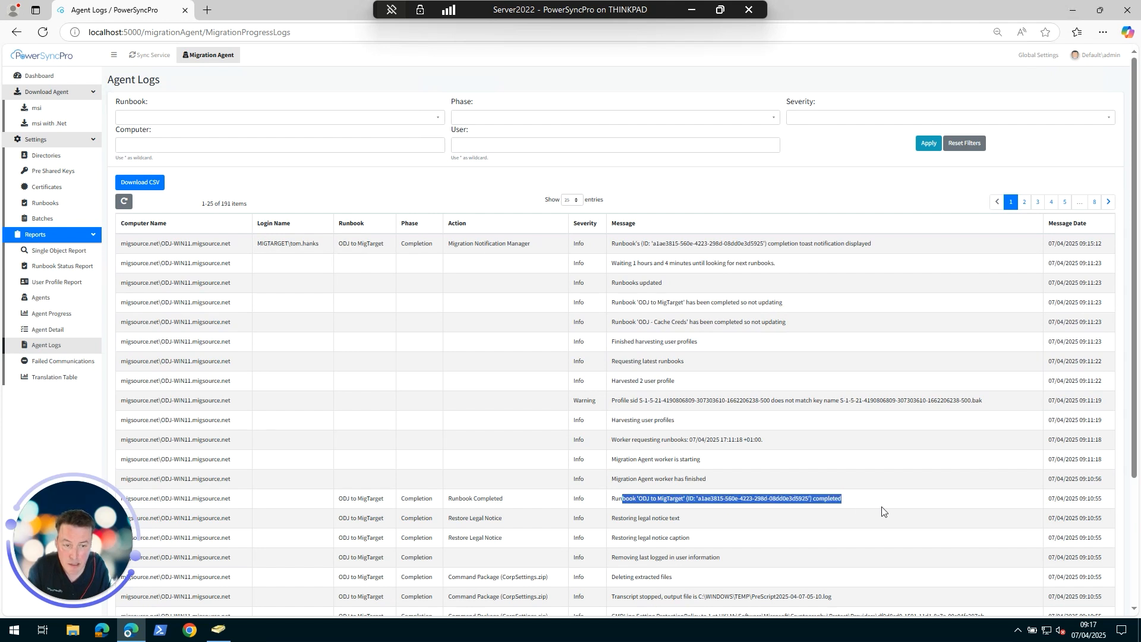
pyautogui.click(660, 515)
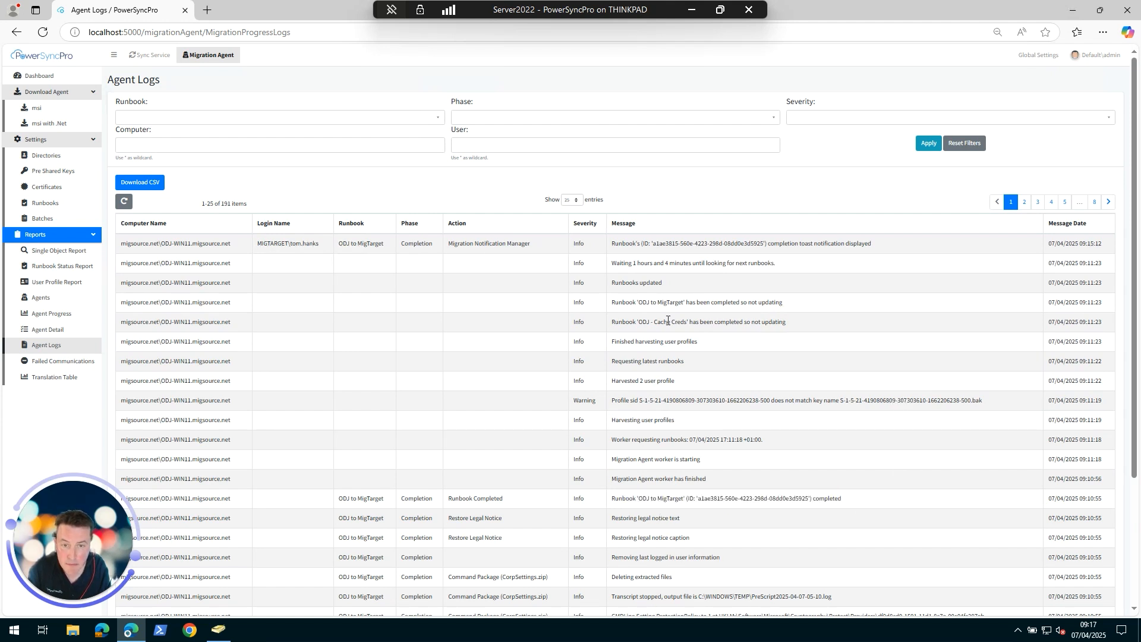
pyautogui.moveTo(628, 241); pyautogui.dragTo(904, 254)
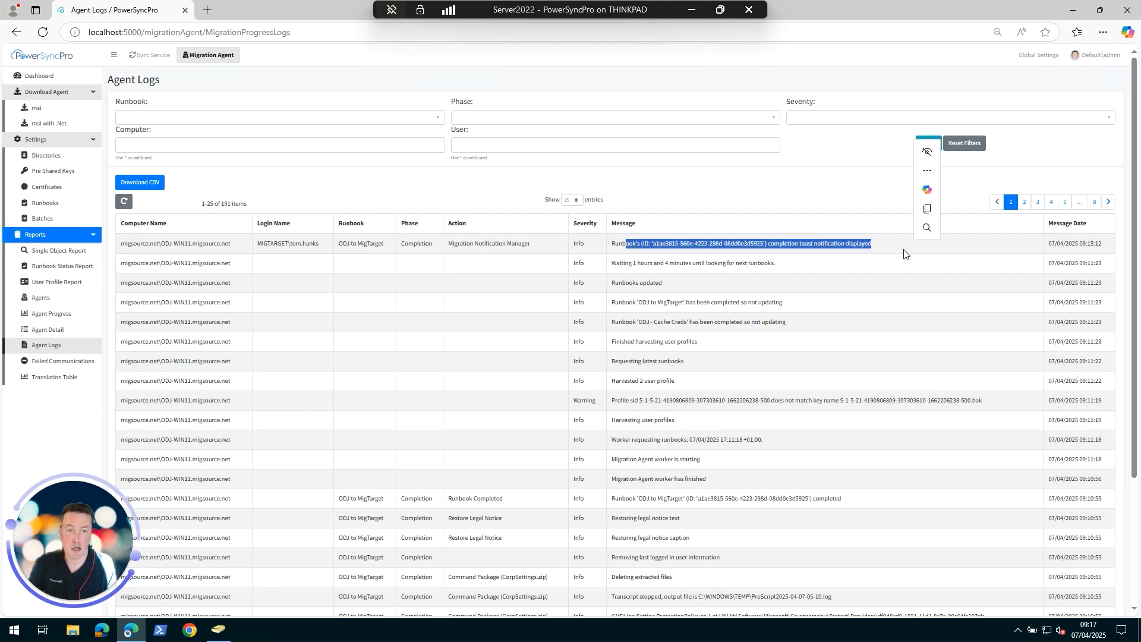
# Check the workstation VM's completion message, then return the server VM to full screen.
pyautogui.doubleClick(636, 9)
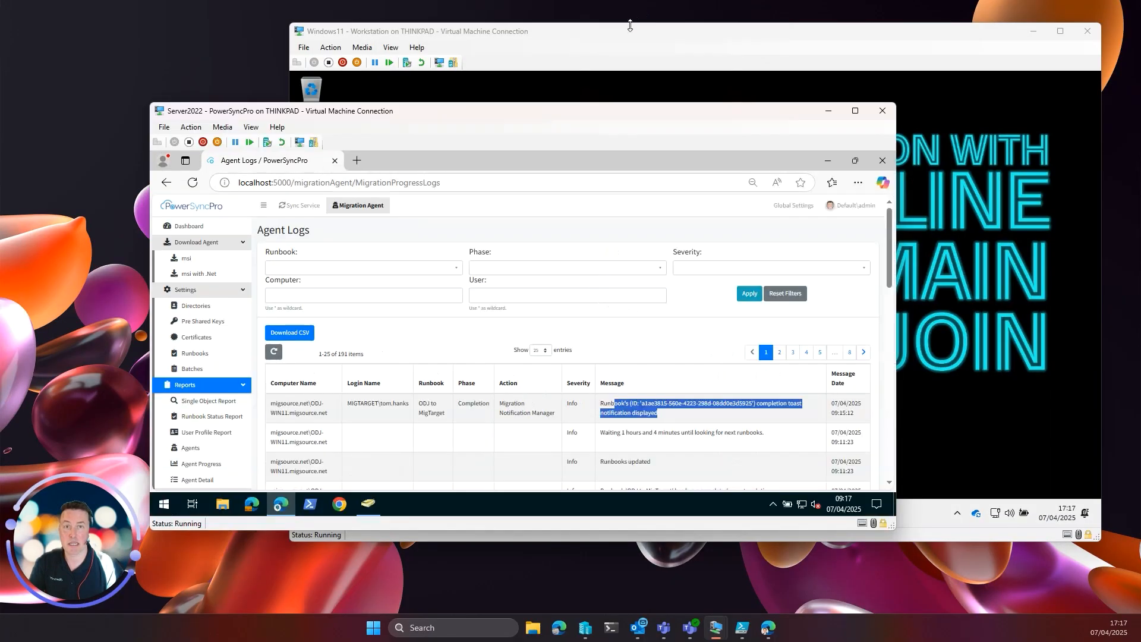
pyautogui.click(625, 36)
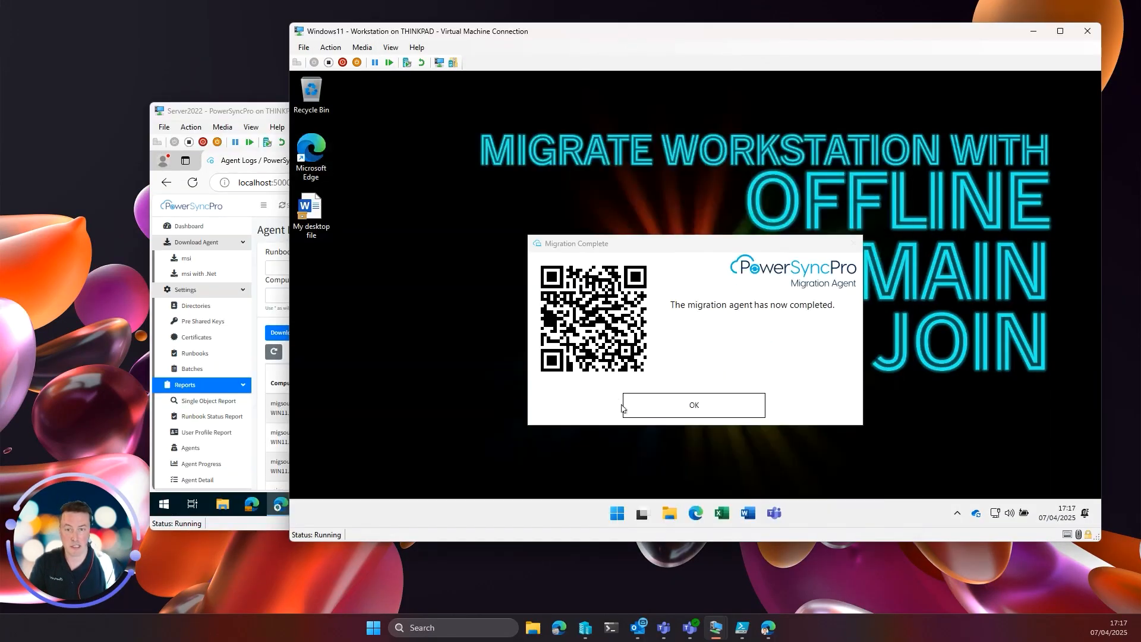
pyautogui.click(258, 113)
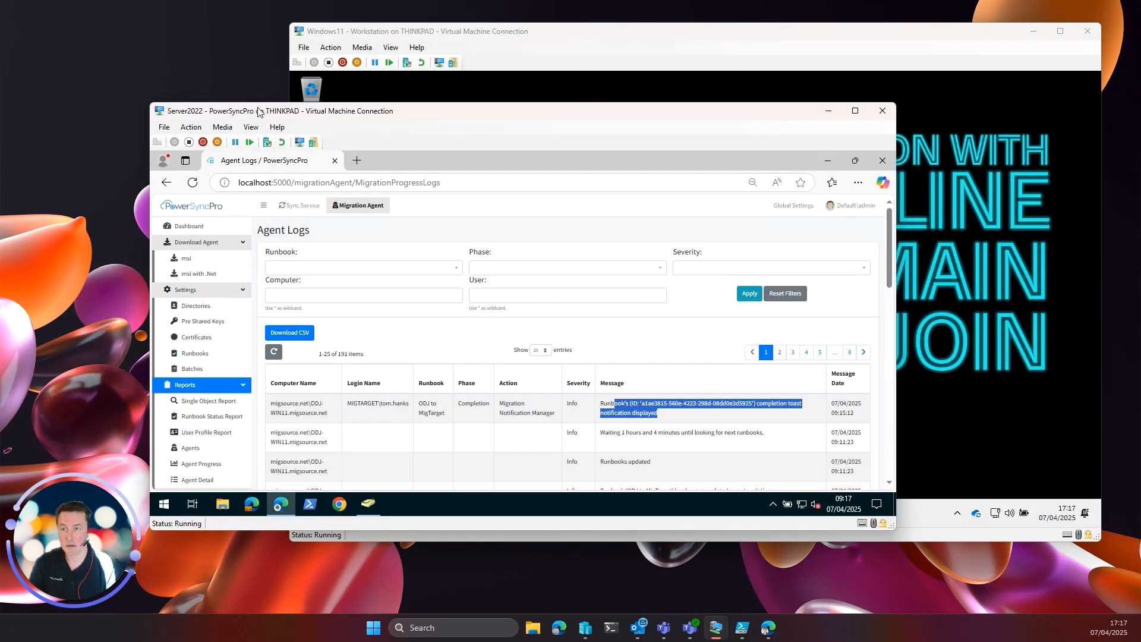
pyautogui.doubleClick(322, 113)
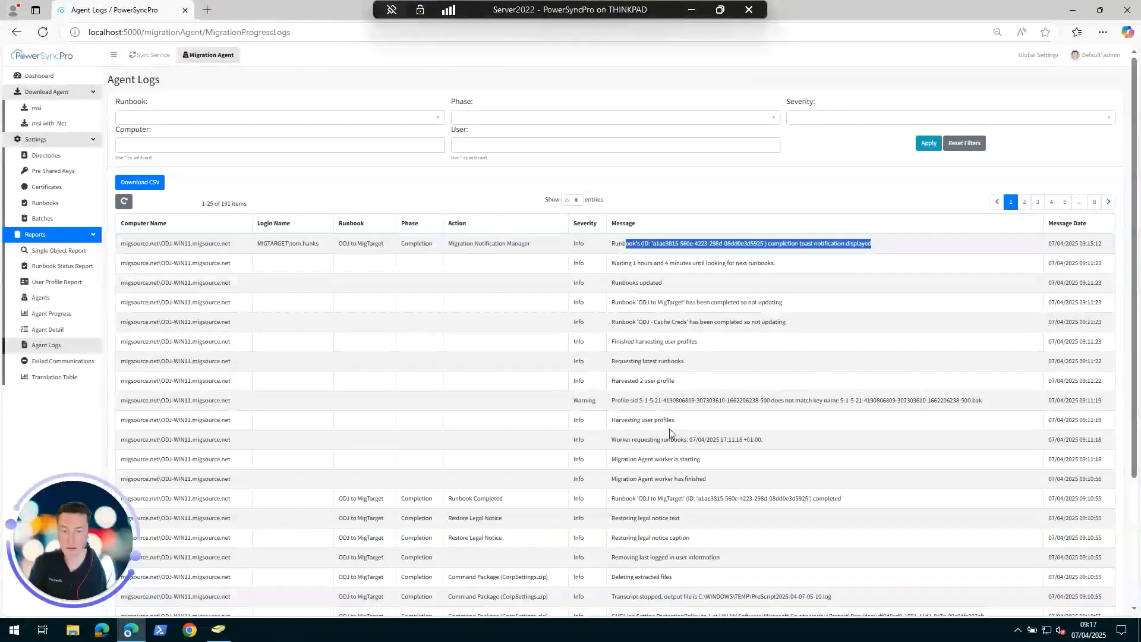
# Page through log pages 2–4, return to page 1, and open the Agent Progress dashboard.
pyautogui.scroll(-3, 669, 429)
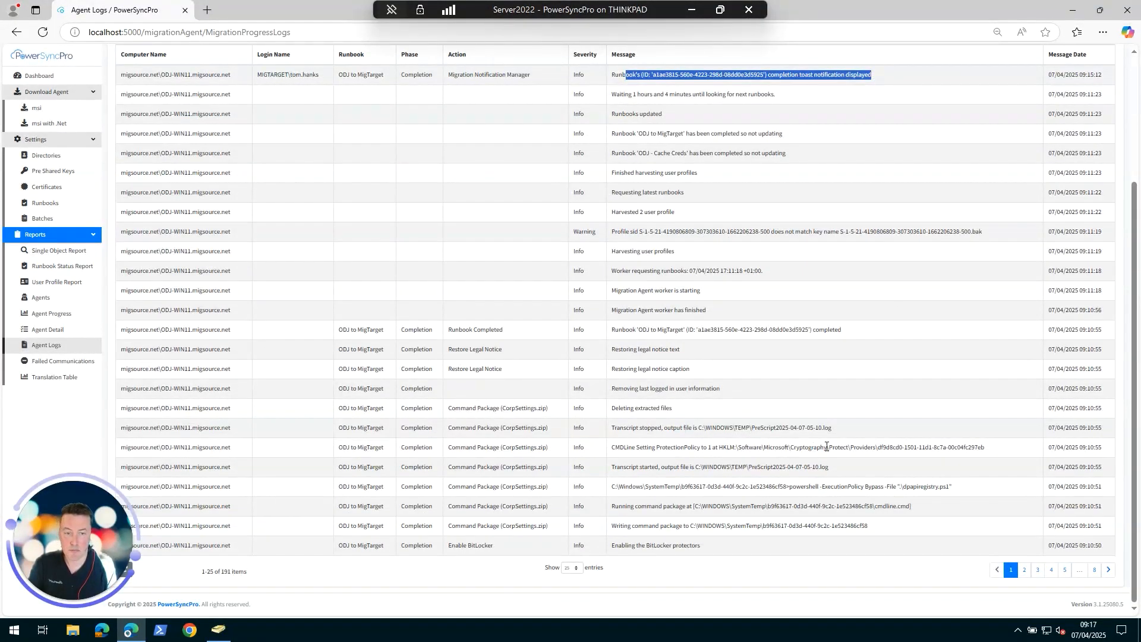
pyautogui.click(1023, 570)
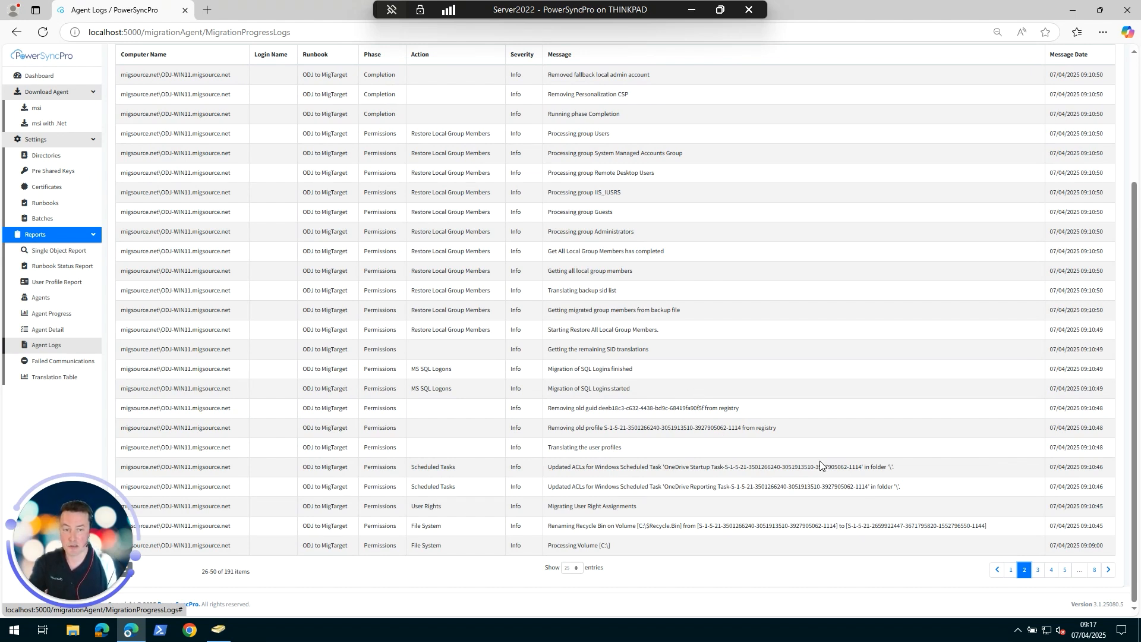
pyautogui.click(1037, 572)
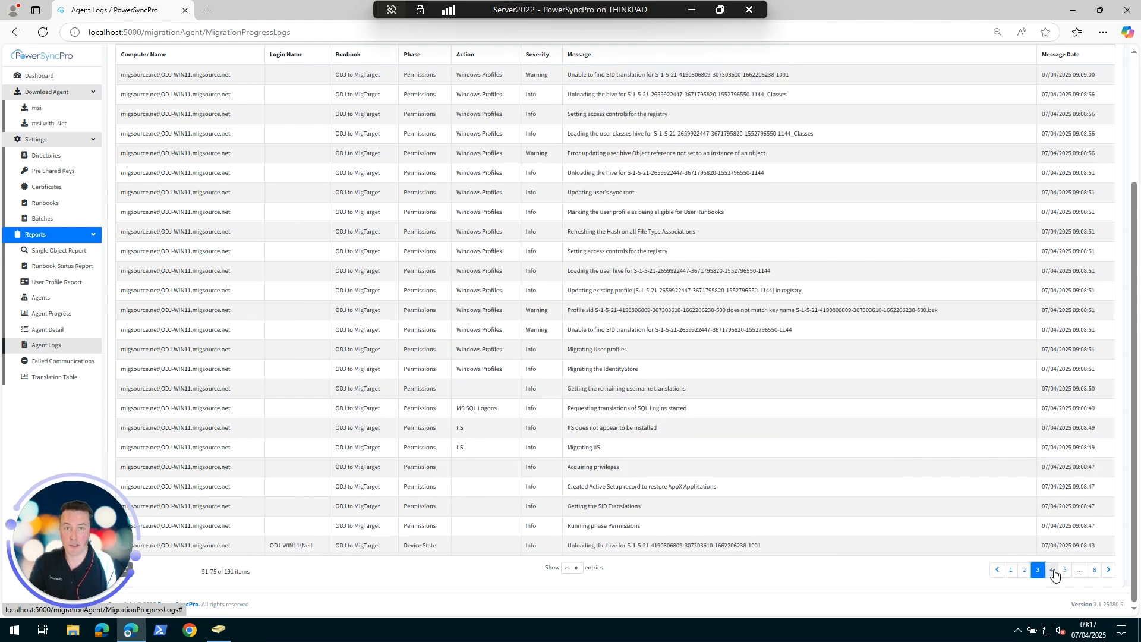
pyautogui.click(1053, 571)
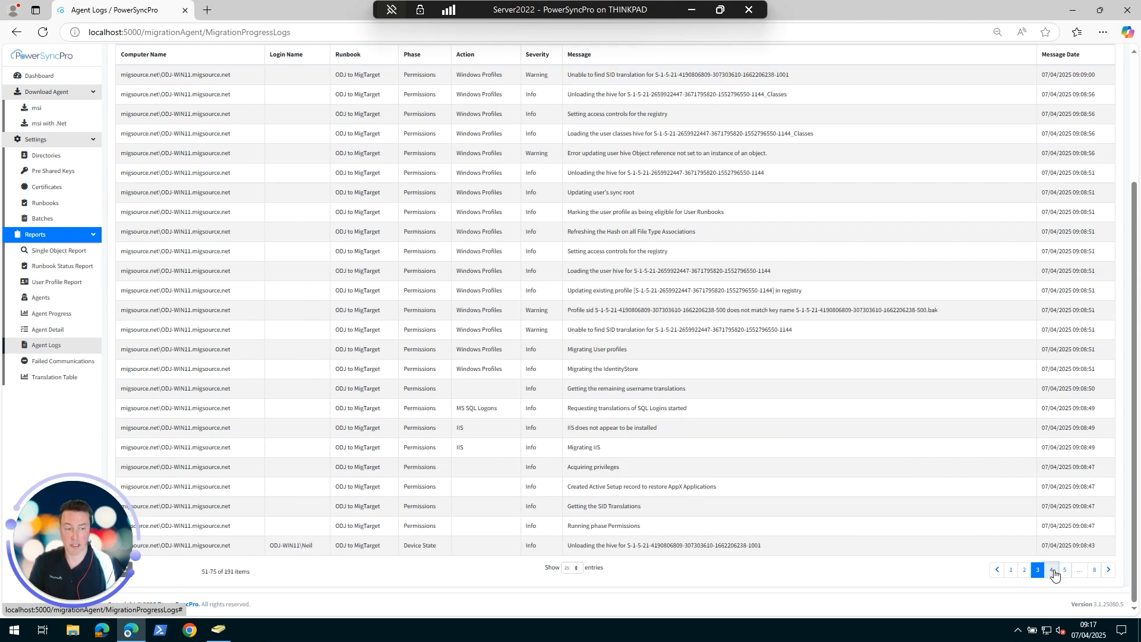
pyautogui.click(1010, 573)
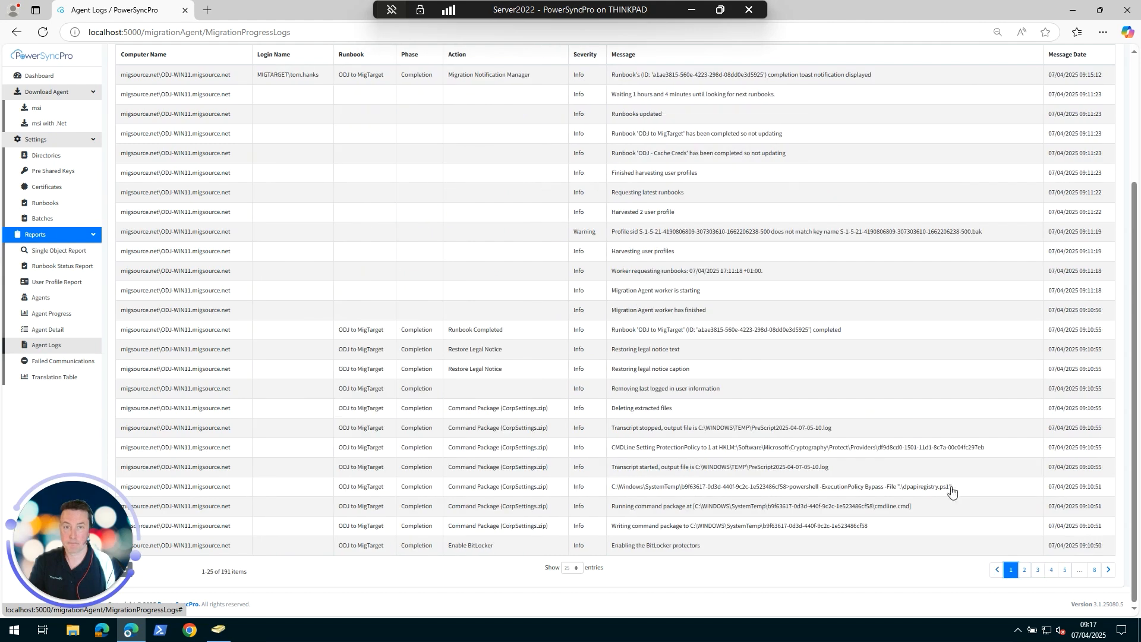
pyautogui.click(46, 76)
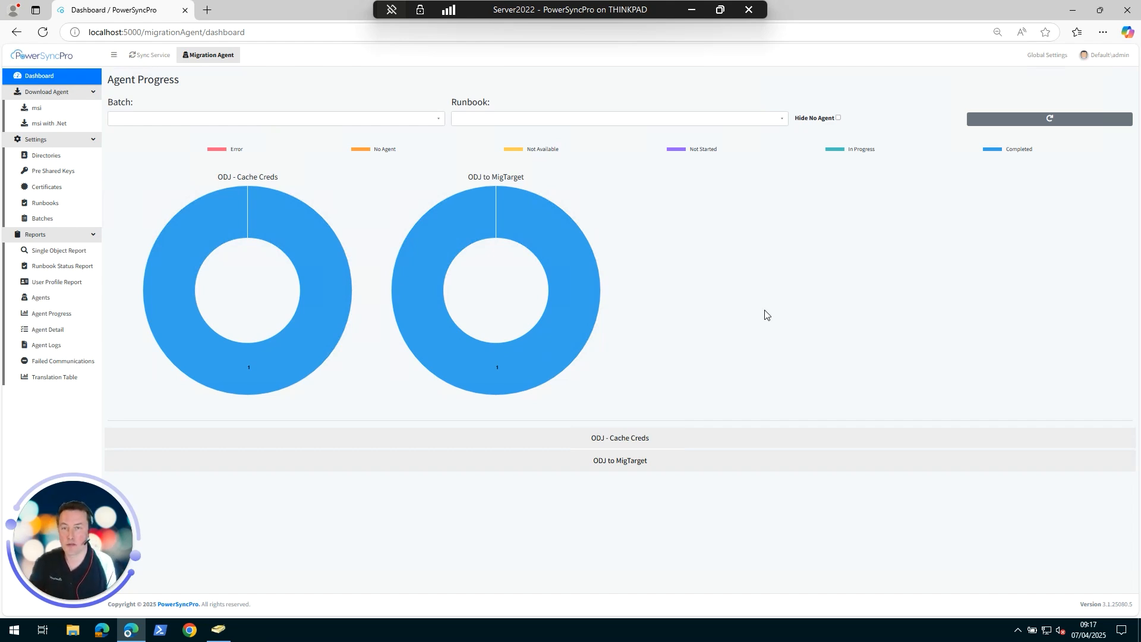
# Bring the Windows 11 VM forward, move it left, and click OK on Migration Complete.
pyautogui.doubleClick(573, 10)
pyautogui.click(562, 34)
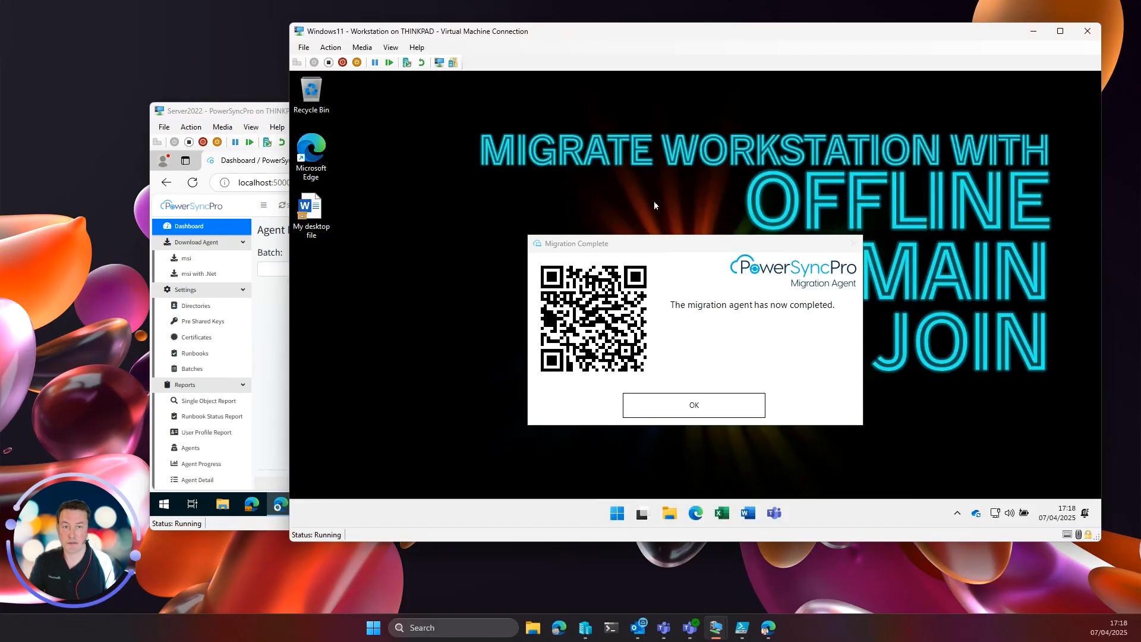
pyautogui.moveTo(646, 36); pyautogui.dragTo(526, 43)
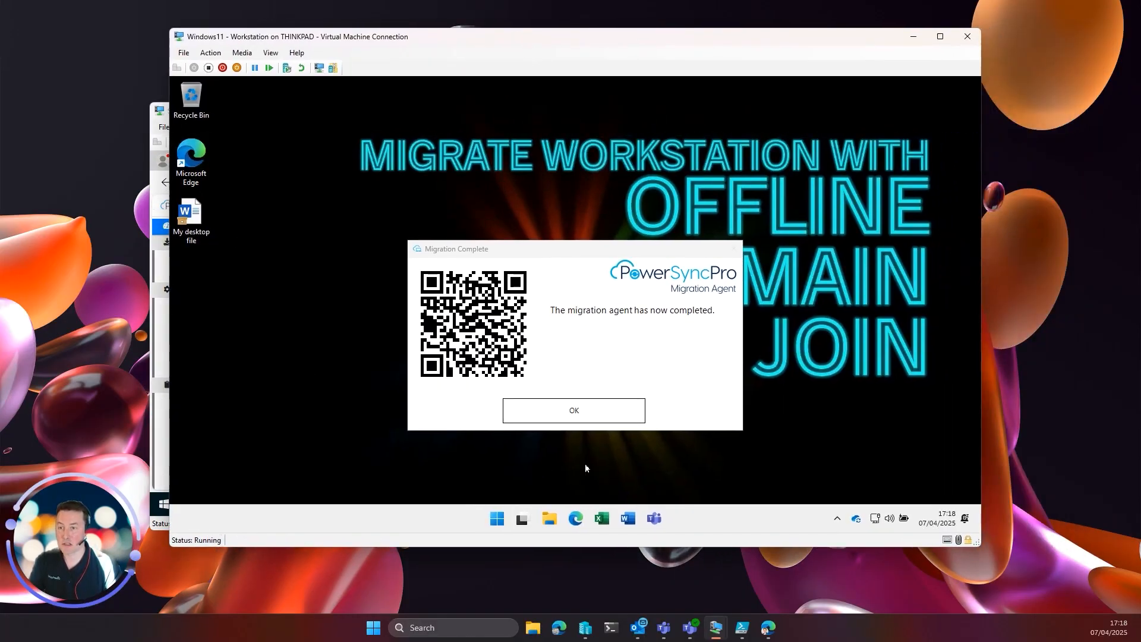
pyautogui.click(588, 418)
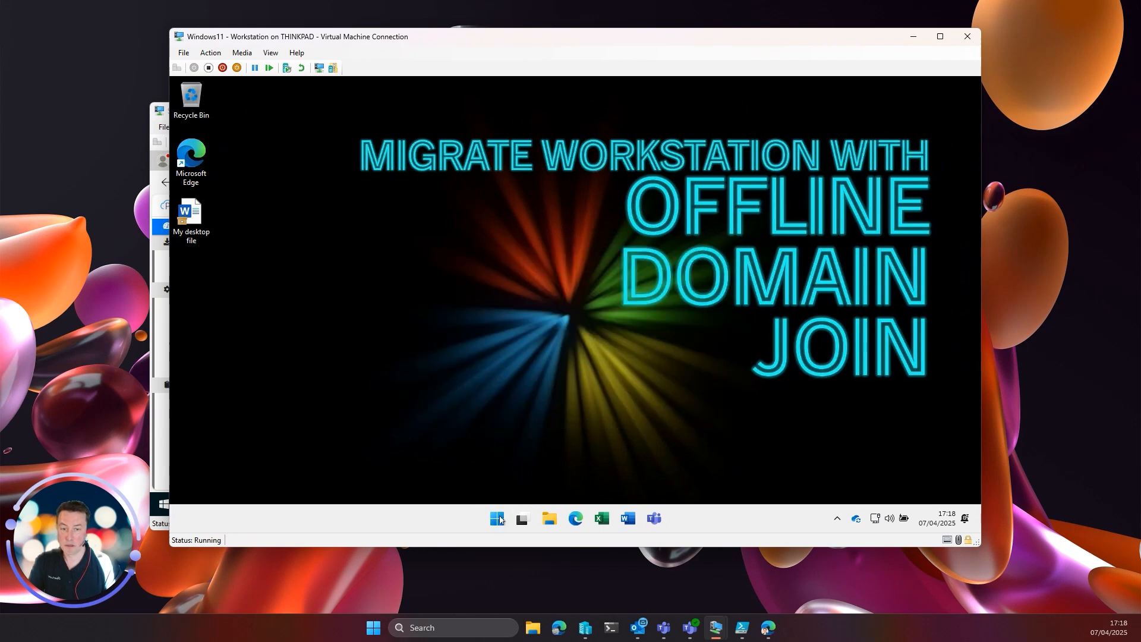
# Sign OneDrive in with the target work account's password and choose Yes, all apps.
pyautogui.click(856, 523)
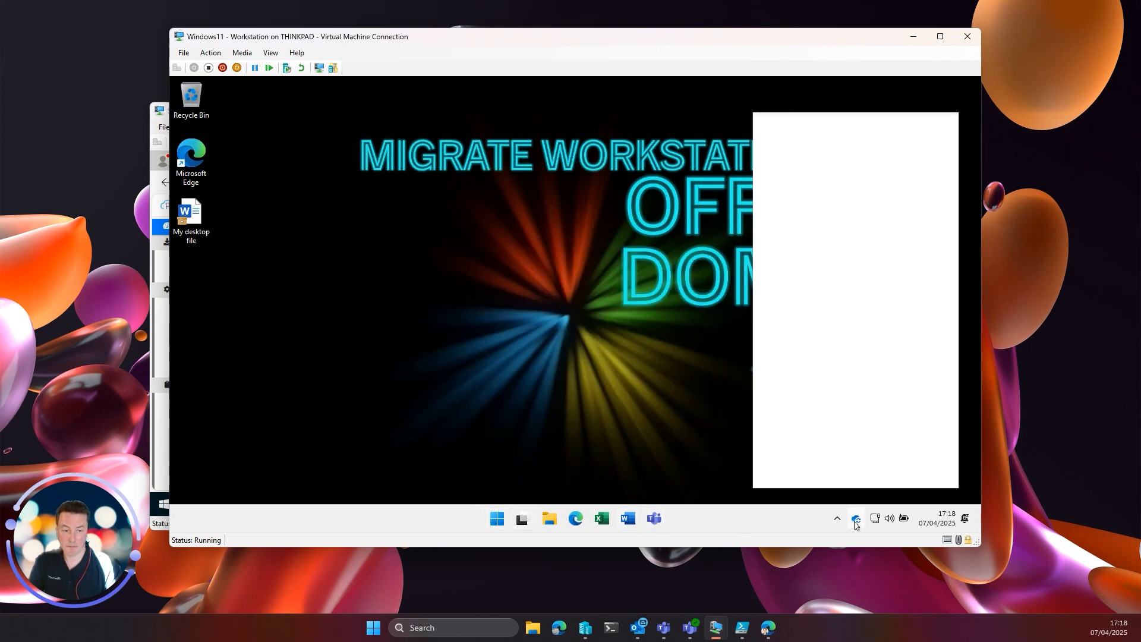
pyautogui.click(856, 277)
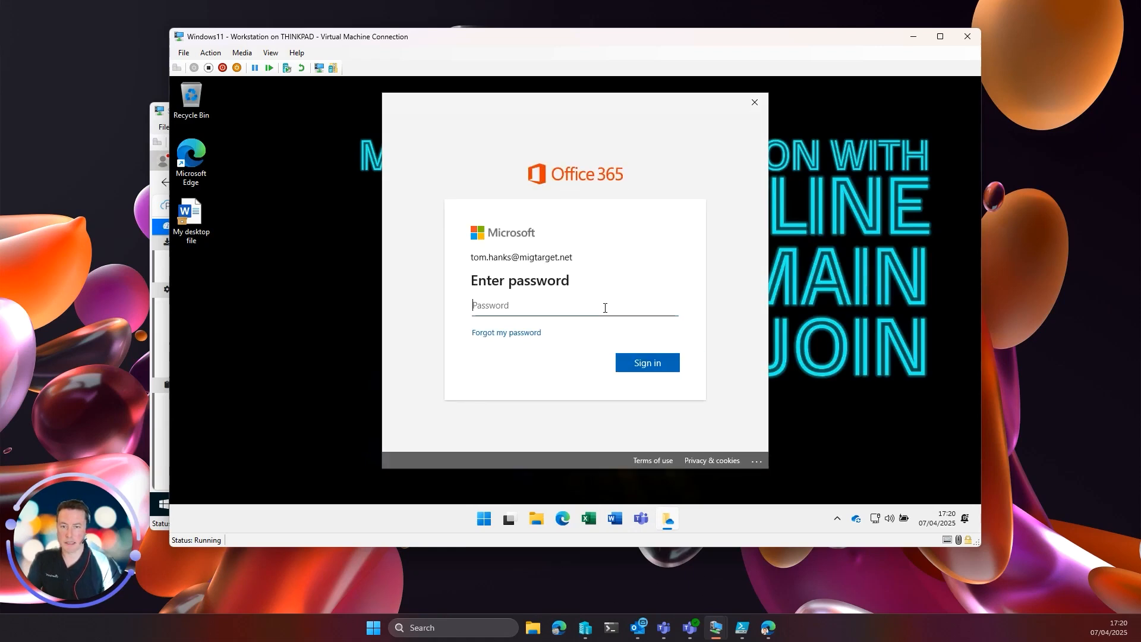
pyautogui.write('•••••••••••')
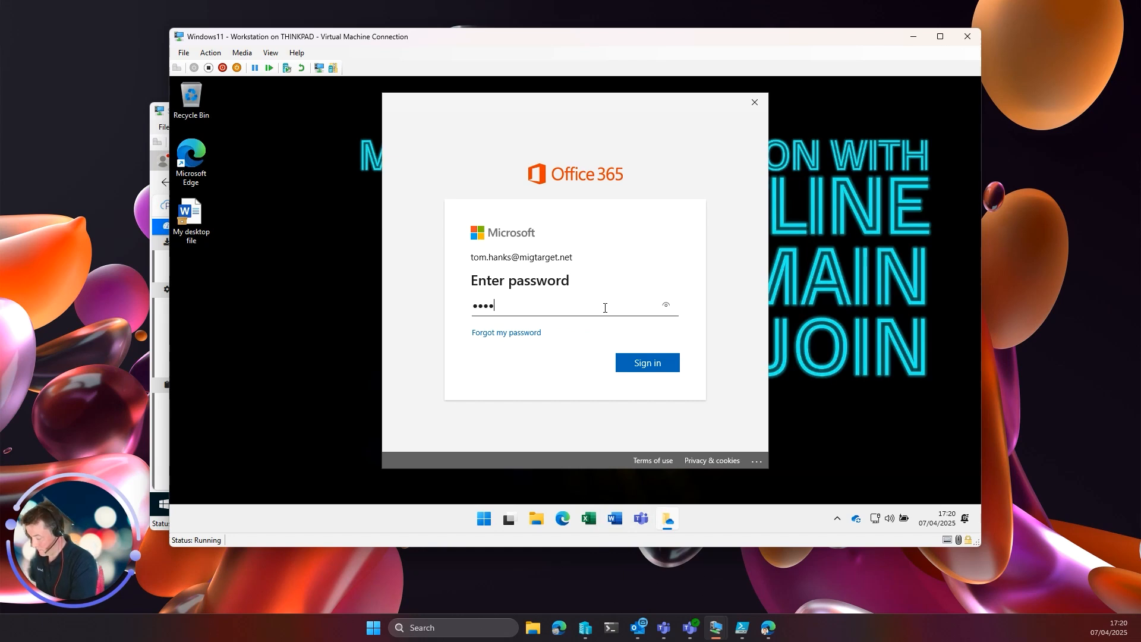
pyautogui.press('Return')
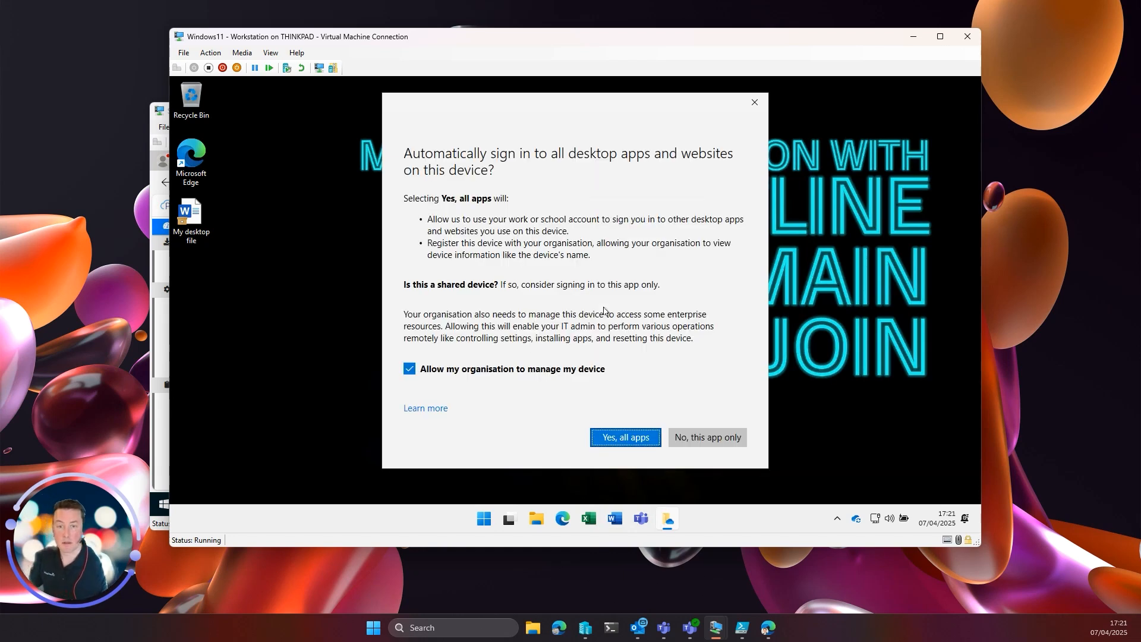
pyautogui.click(618, 440)
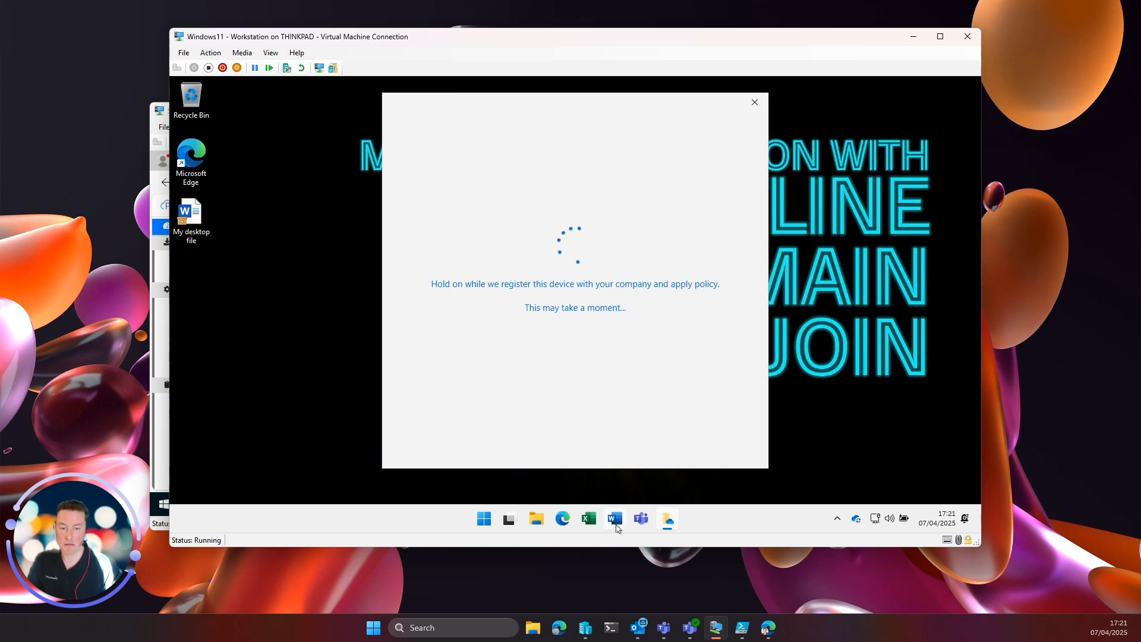
pyautogui.click(483, 519)
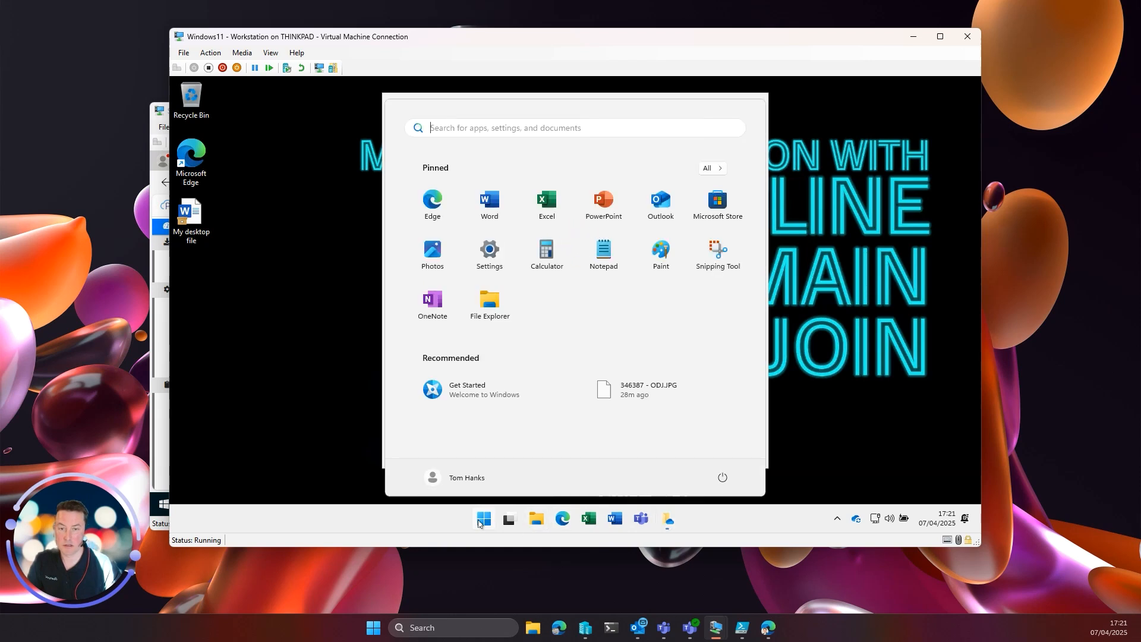
# Confirm in System Properties that ODJ-WIN11 is joined to migtarget.net, cancel out, and close Settings.
pyautogui.click(490, 251)
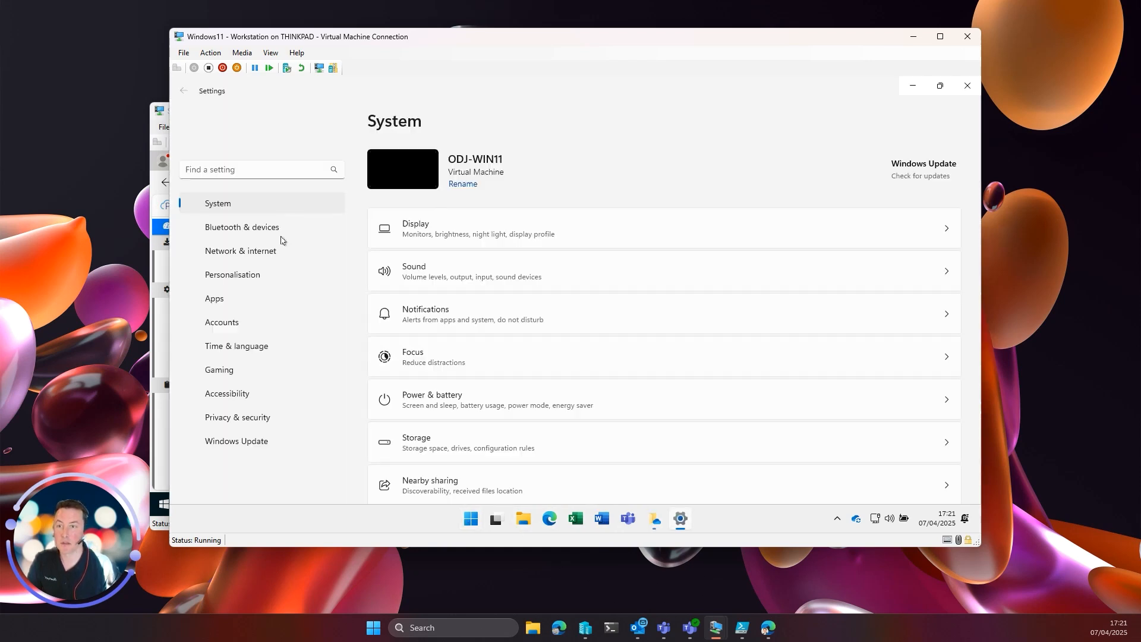
pyautogui.scroll(-10, 440, 394)
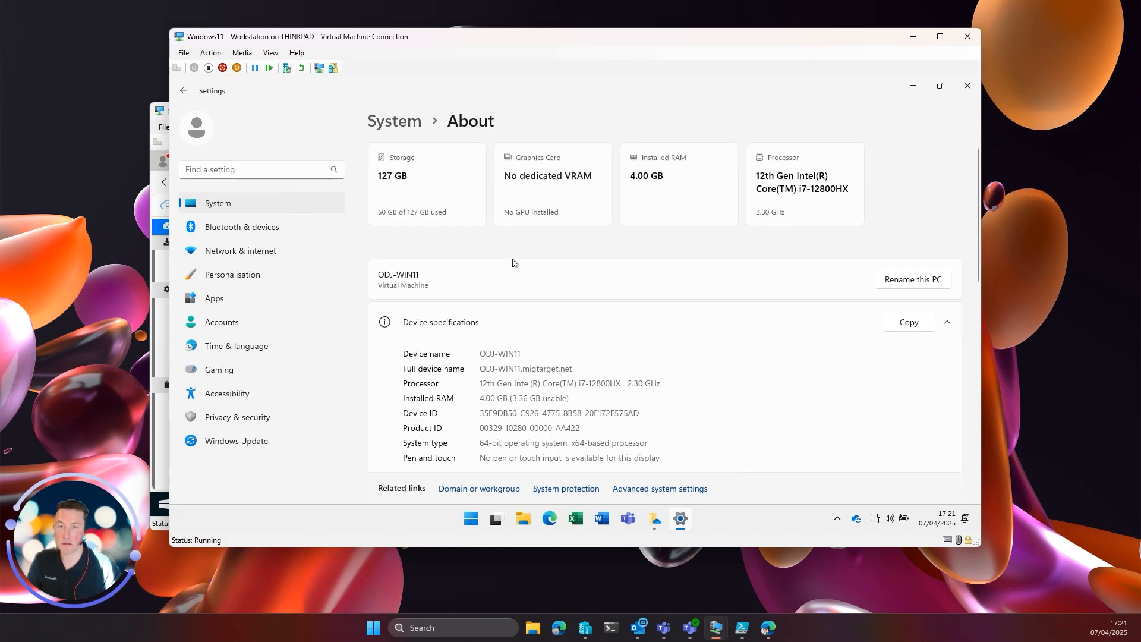
pyautogui.scroll(-2, 610, 373)
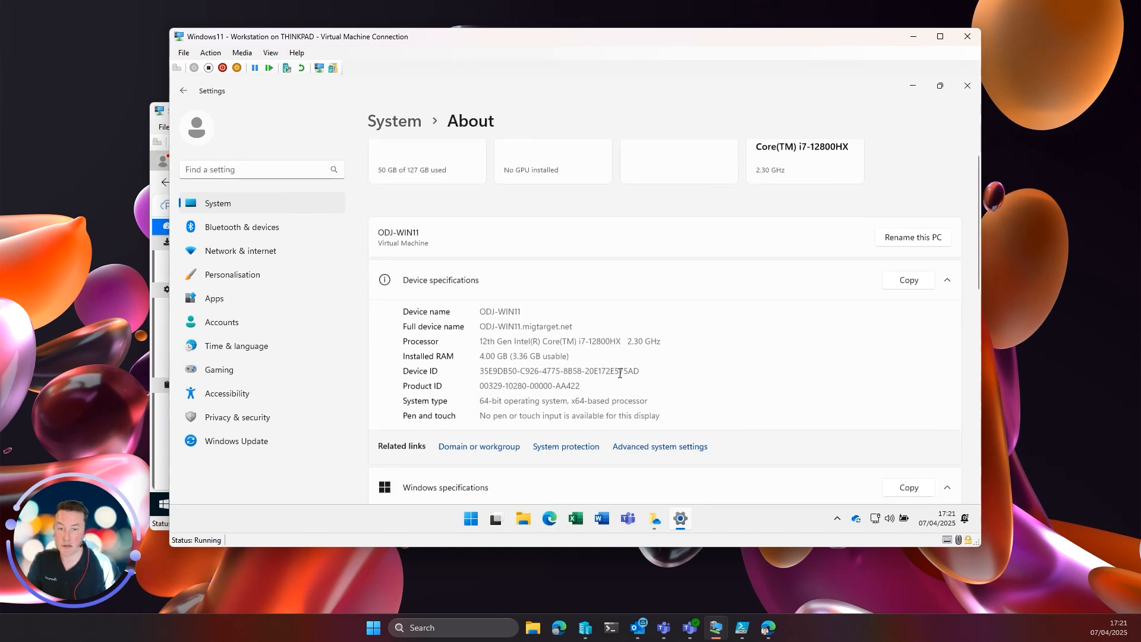
pyautogui.click(486, 387)
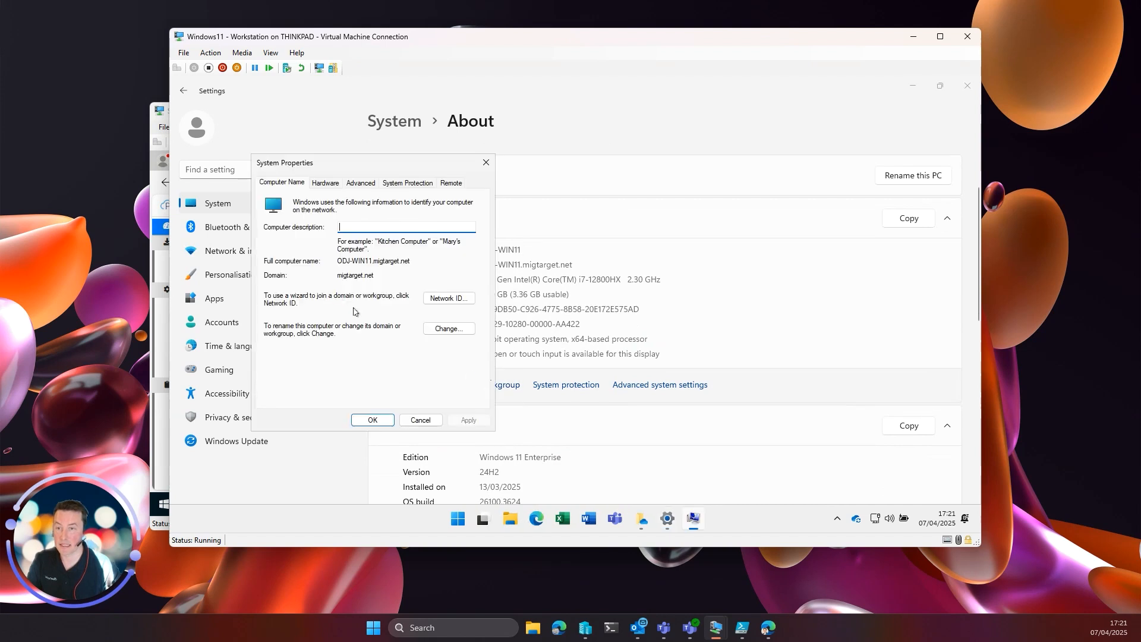
pyautogui.click(450, 329)
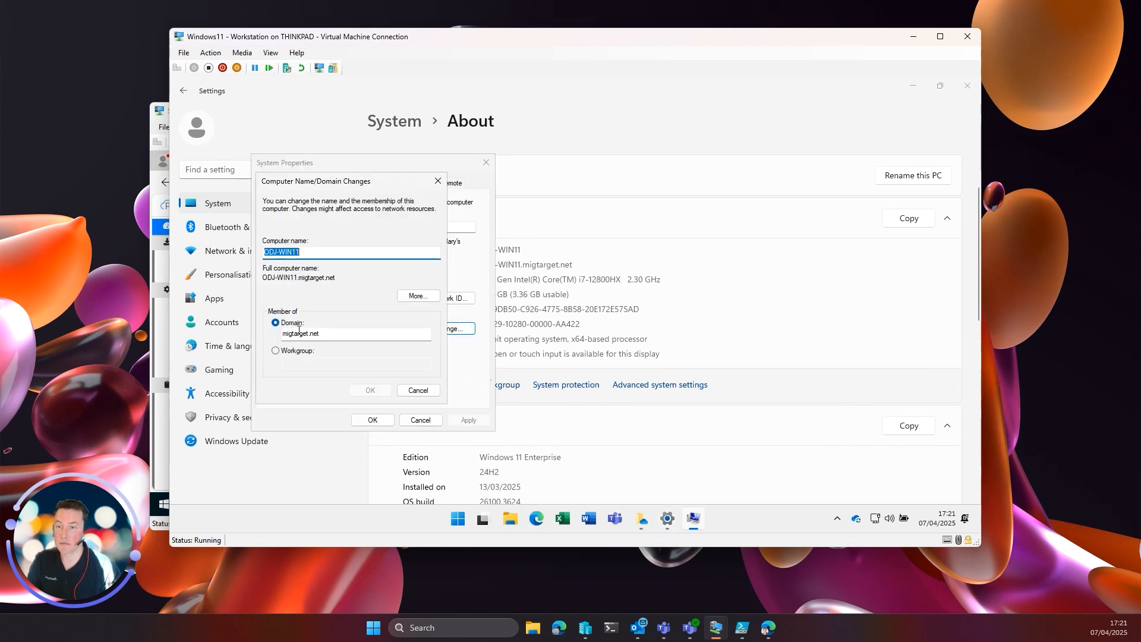
pyautogui.click(299, 332)
pyautogui.doubleClick(298, 333)
pyautogui.click(418, 391)
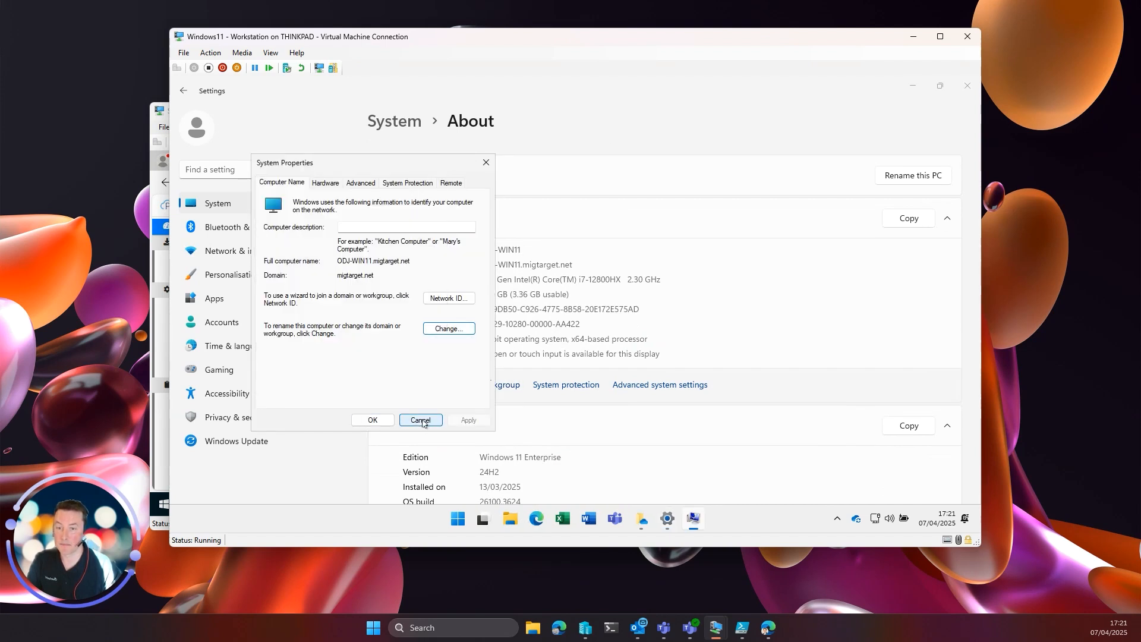
pyautogui.click(422, 420)
pyautogui.click(973, 87)
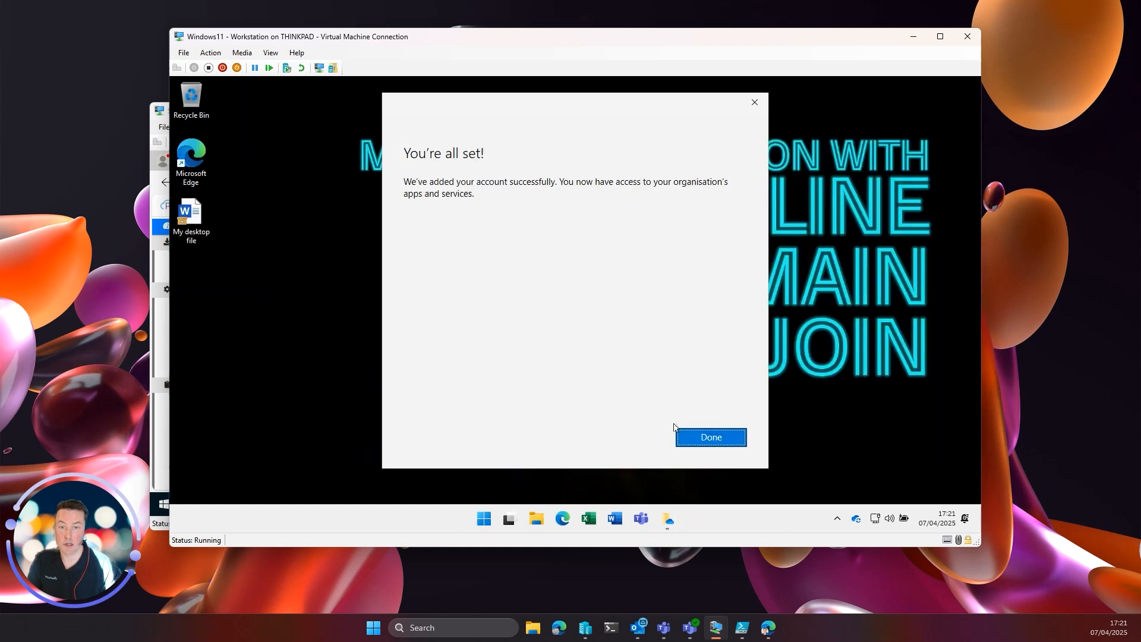
# Finish the account setup with Done, then review C:\Users for the MIGTARGET profile folder.
pyautogui.click(703, 437)
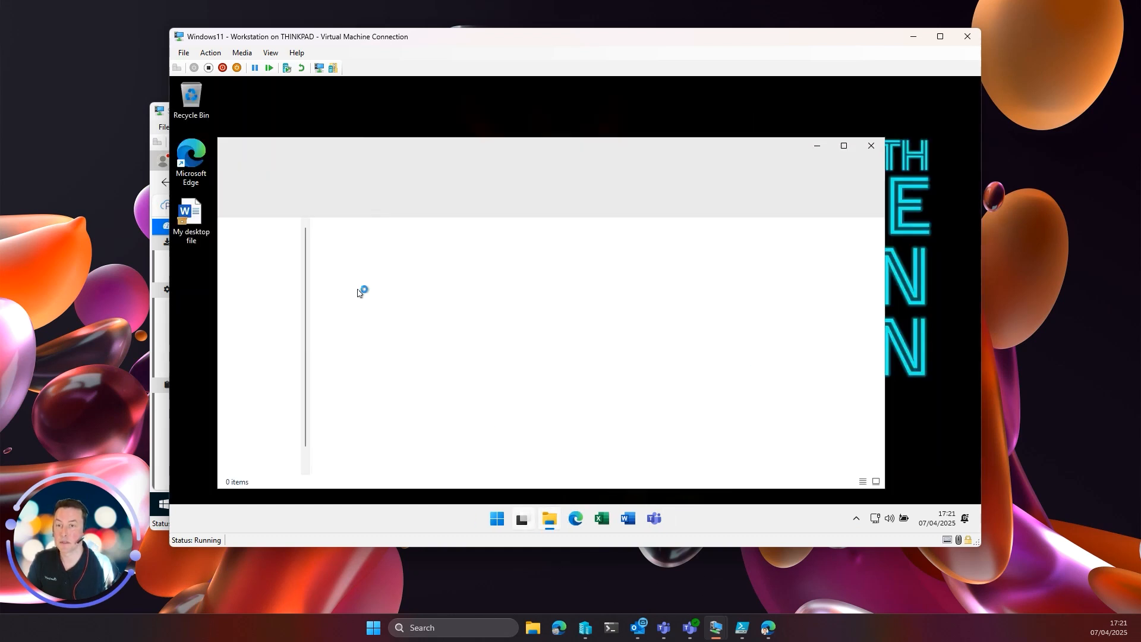
pyautogui.click(269, 439)
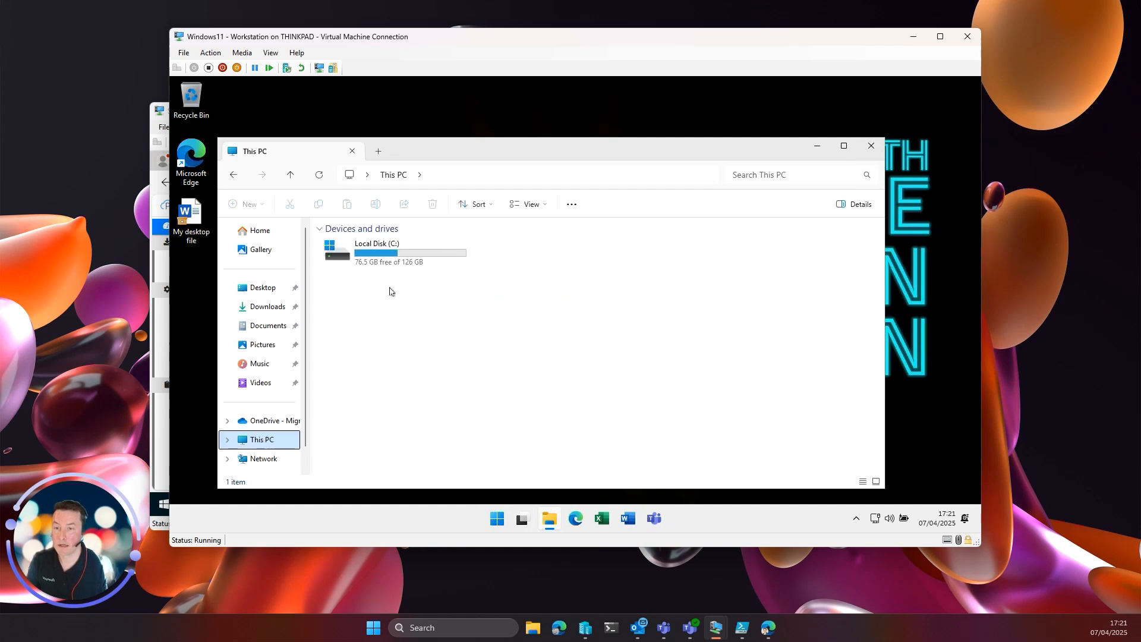
pyautogui.doubleClick(383, 257)
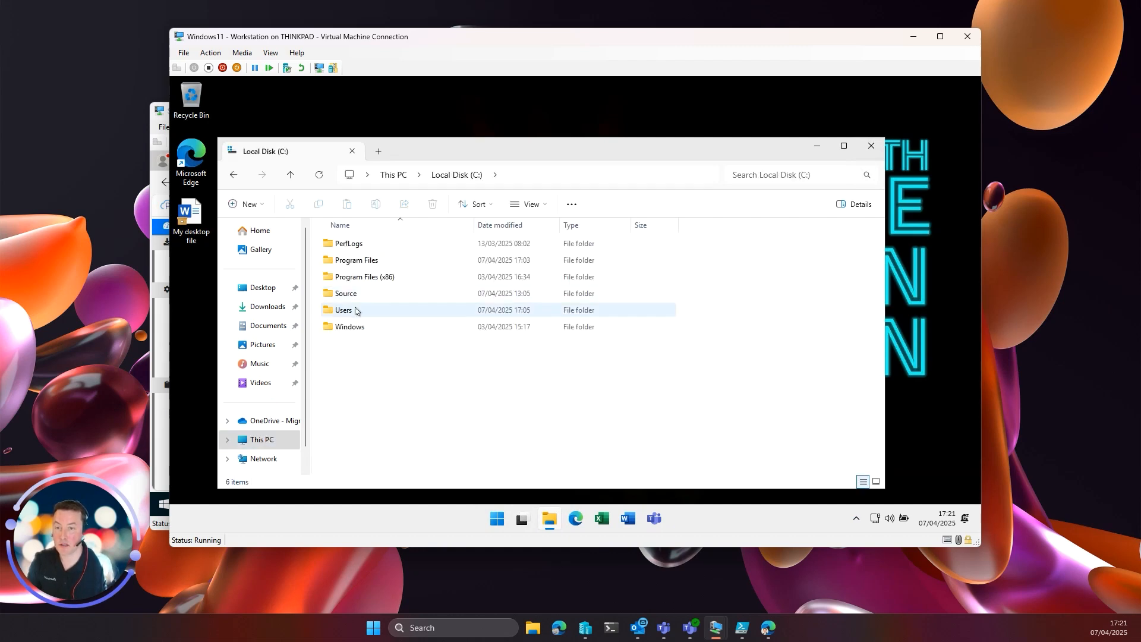
pyautogui.click(356, 310)
pyautogui.doubleClick(357, 310)
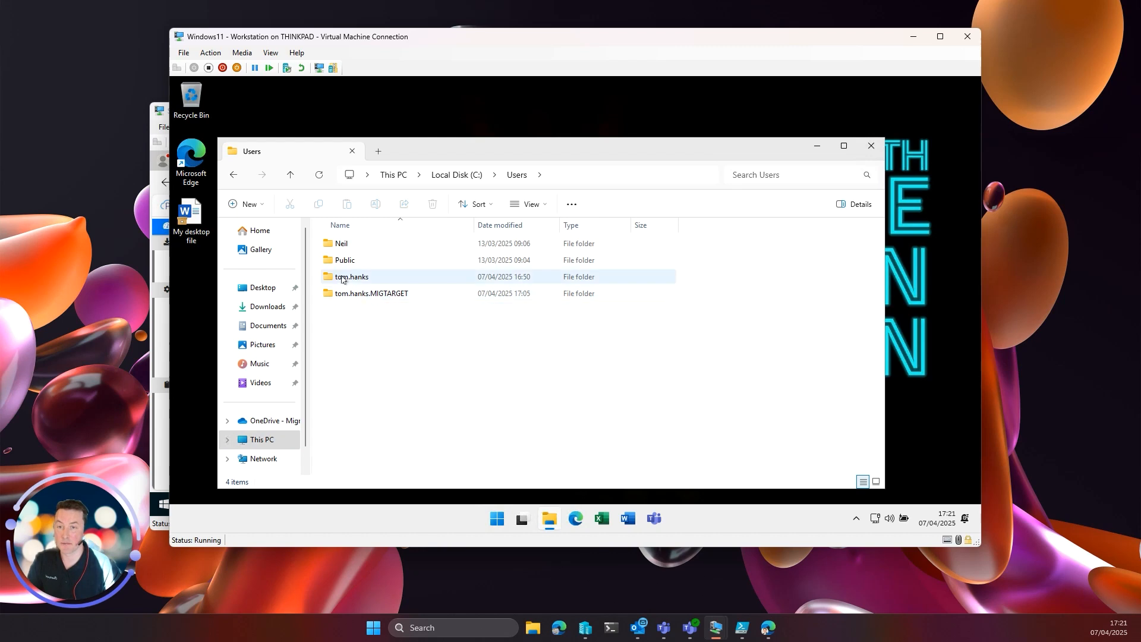
pyautogui.click(351, 151)
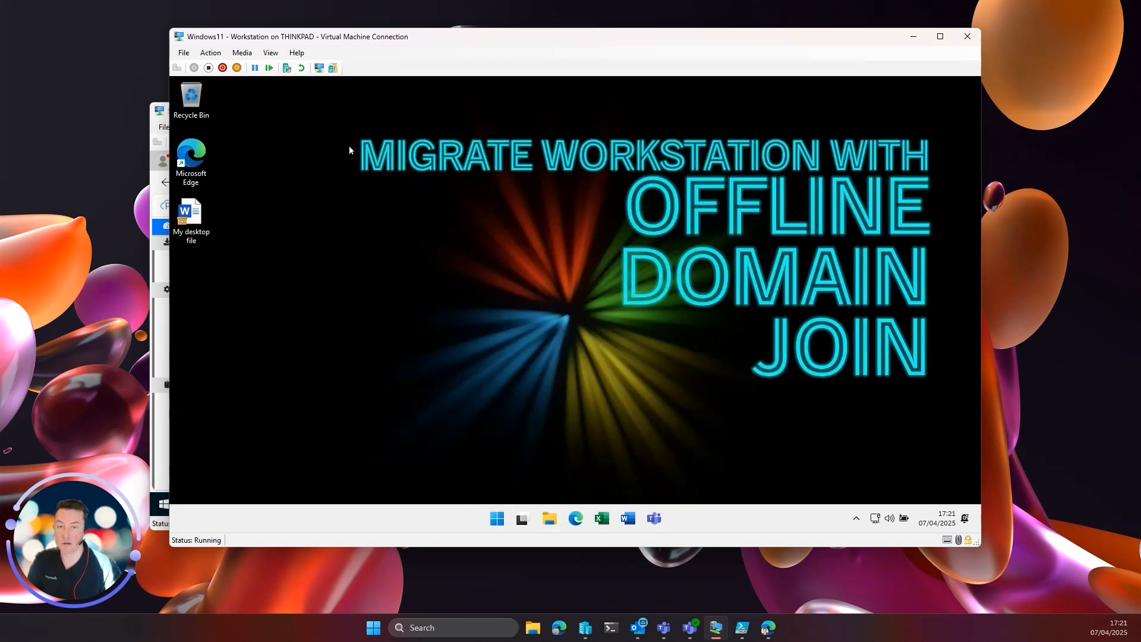
# Open Teams, then check the Edge profile's account and close Edge.
pyautogui.click(654, 518)
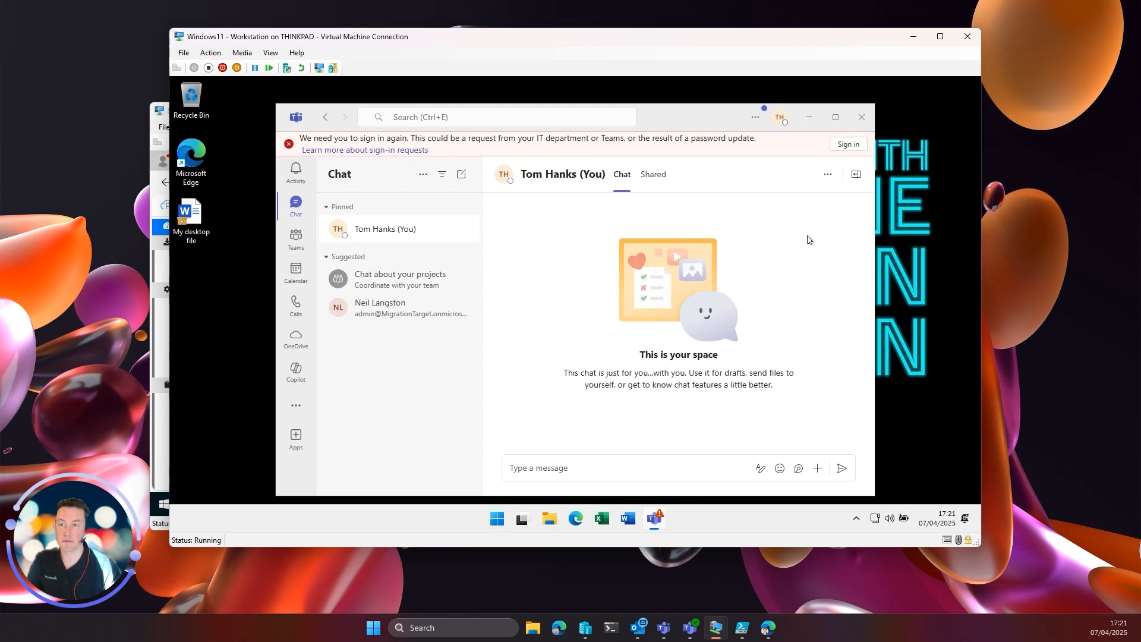
pyautogui.doubleClick(183, 161)
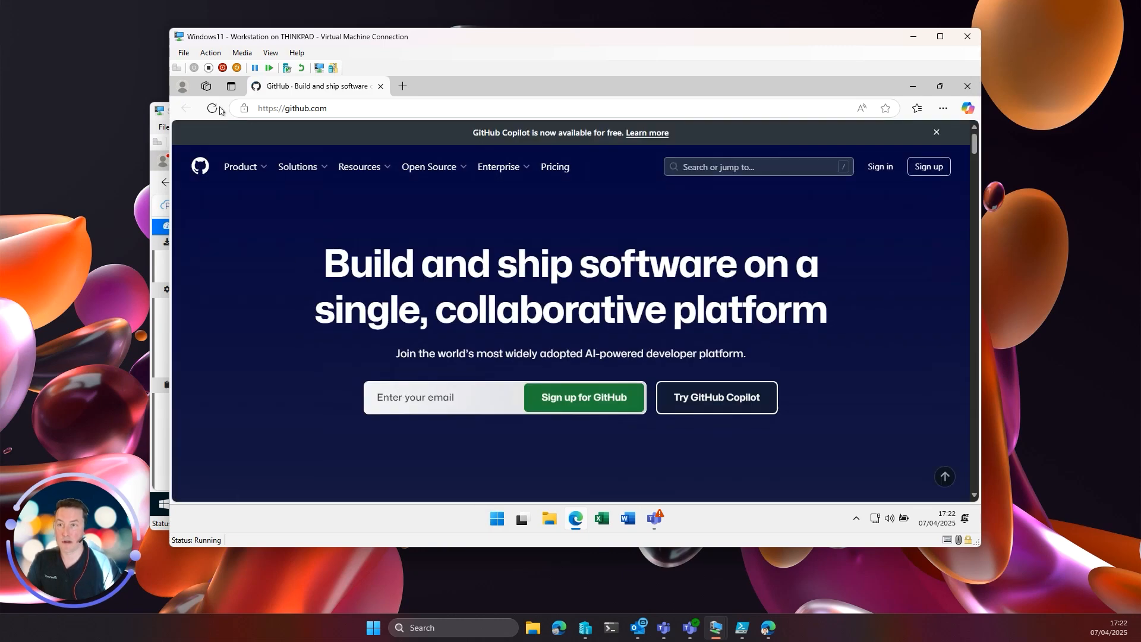
pyautogui.click(183, 86)
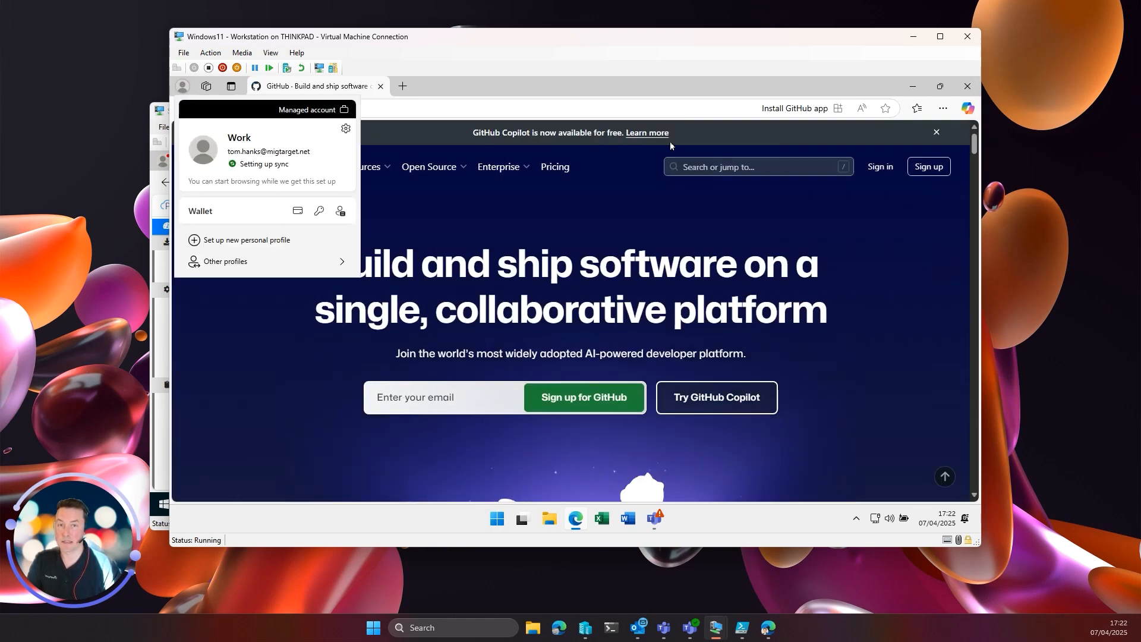
pyautogui.click(968, 86)
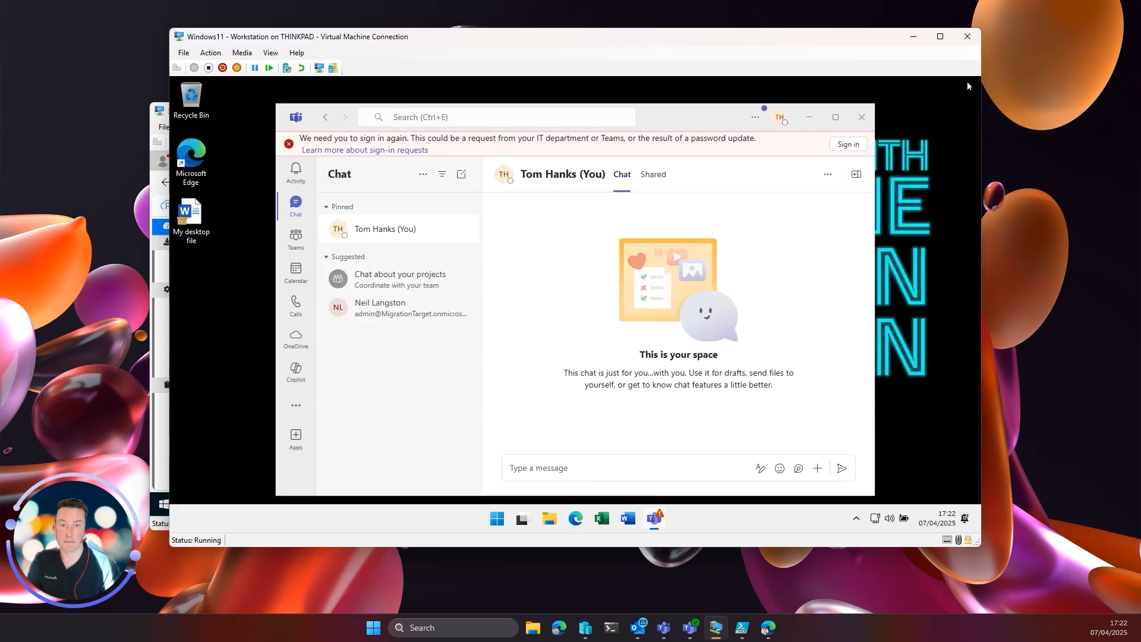
# Confirm Excel is signed in with the Migration Target account, then close Excel.
pyautogui.click(604, 522)
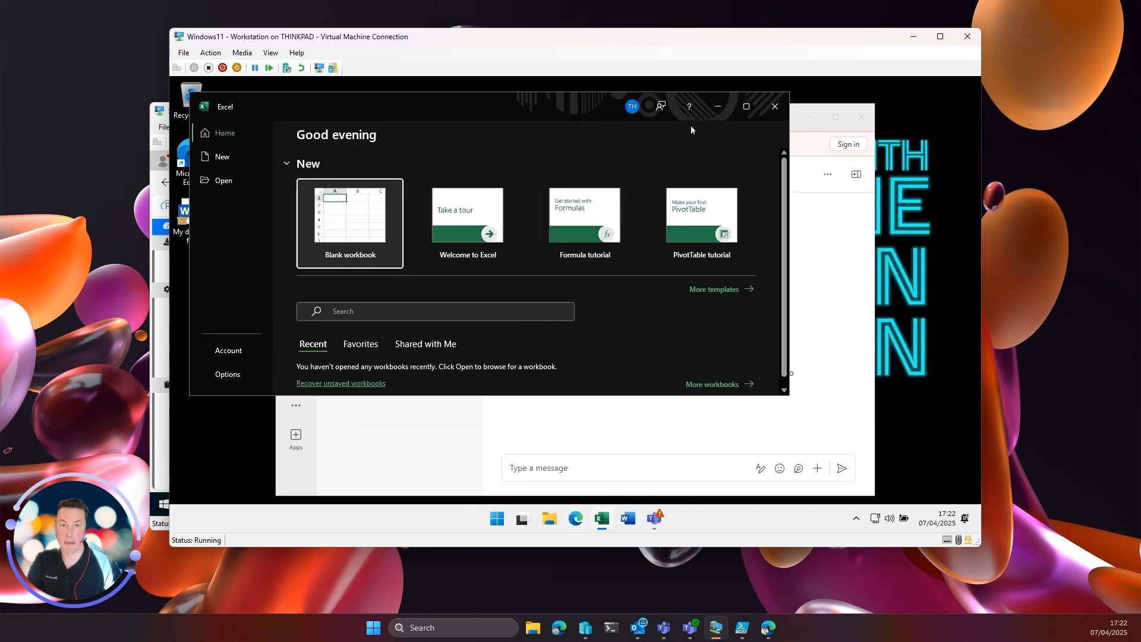
pyautogui.click(630, 108)
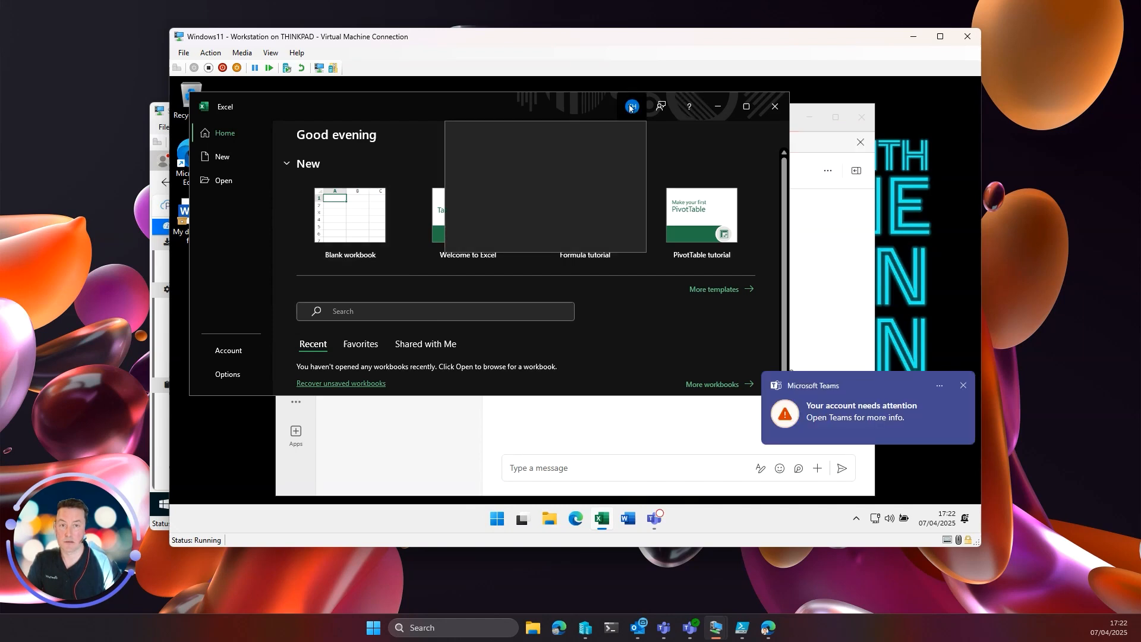
pyautogui.click(528, 99)
pyautogui.click(774, 107)
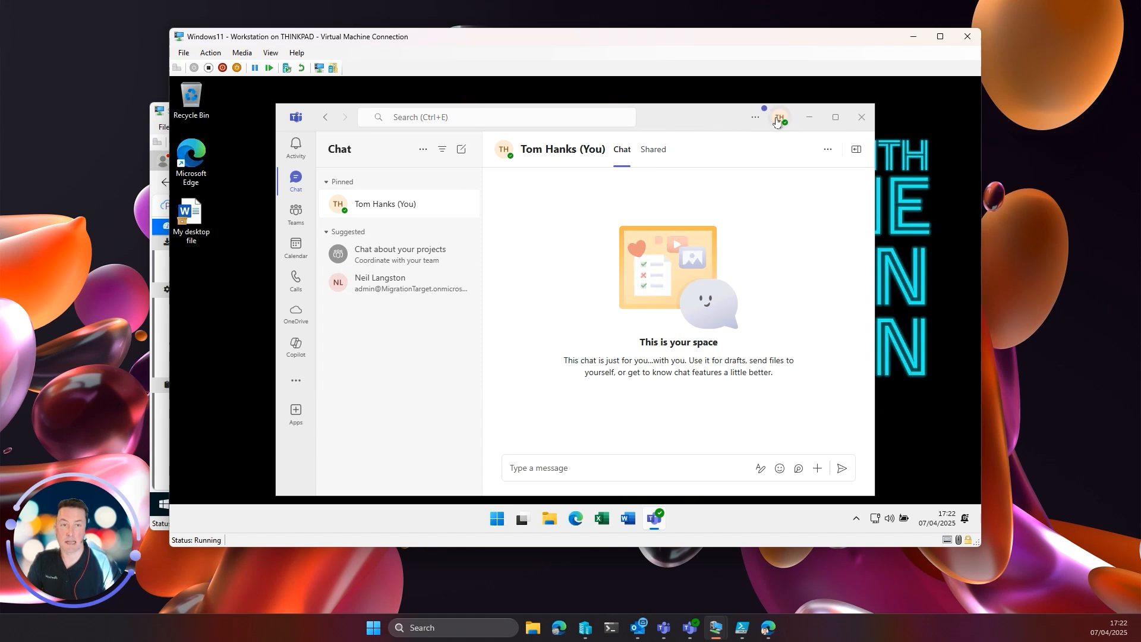
# Verify the Teams signed-in account, then minimize Teams and reposition the VM window.
pyautogui.click(776, 122)
pyautogui.click(539, 291)
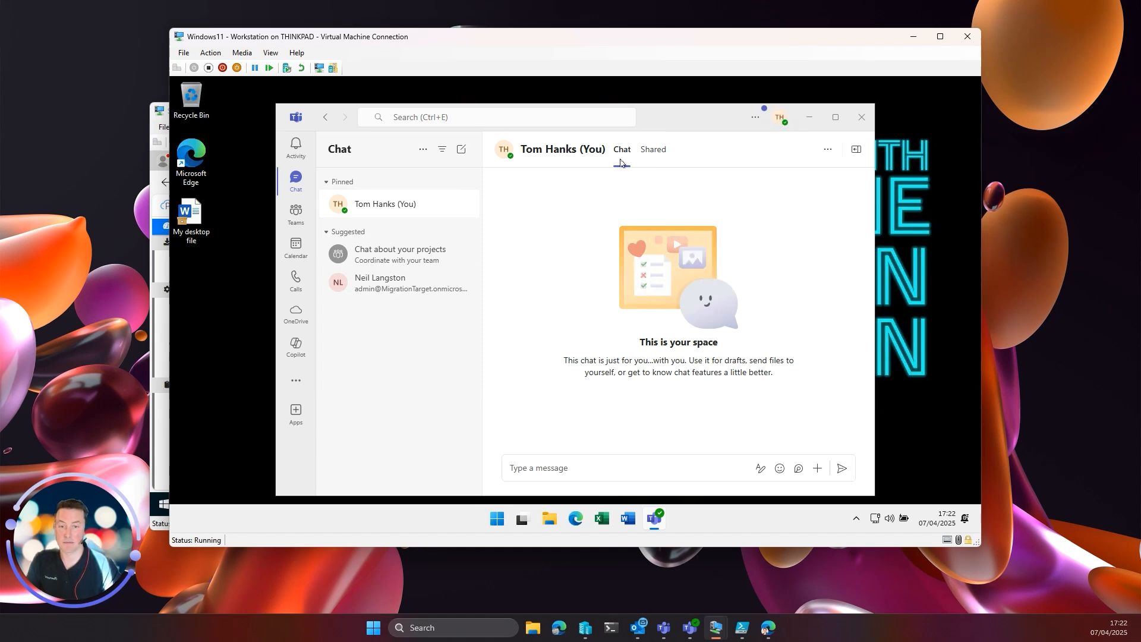
pyautogui.click(809, 117)
pyautogui.moveTo(586, 45); pyautogui.dragTo(622, 52)
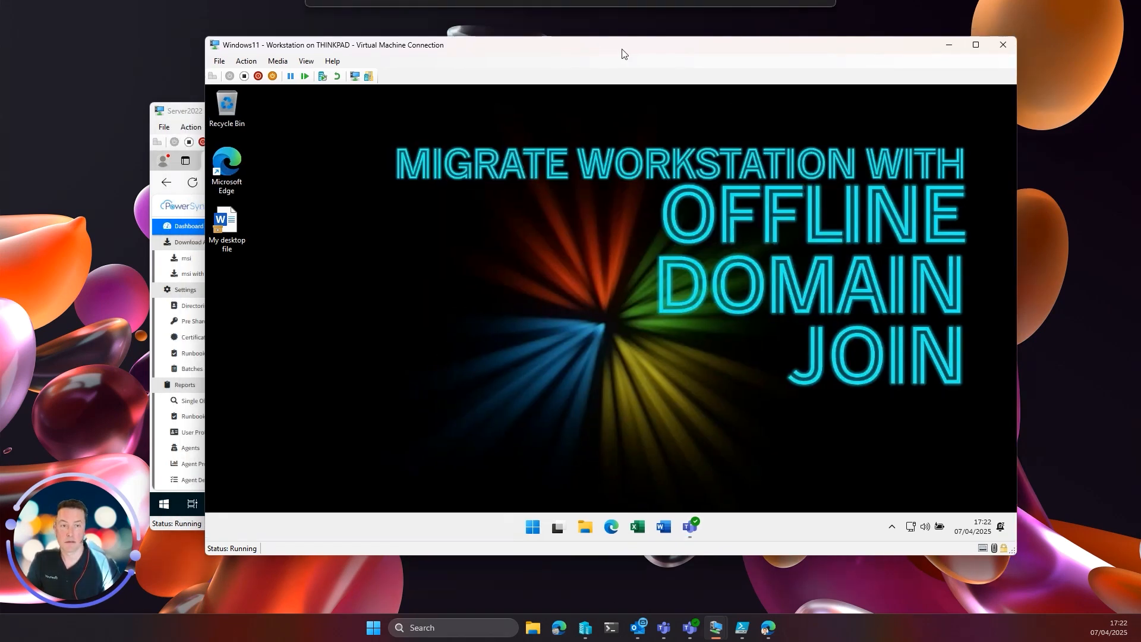